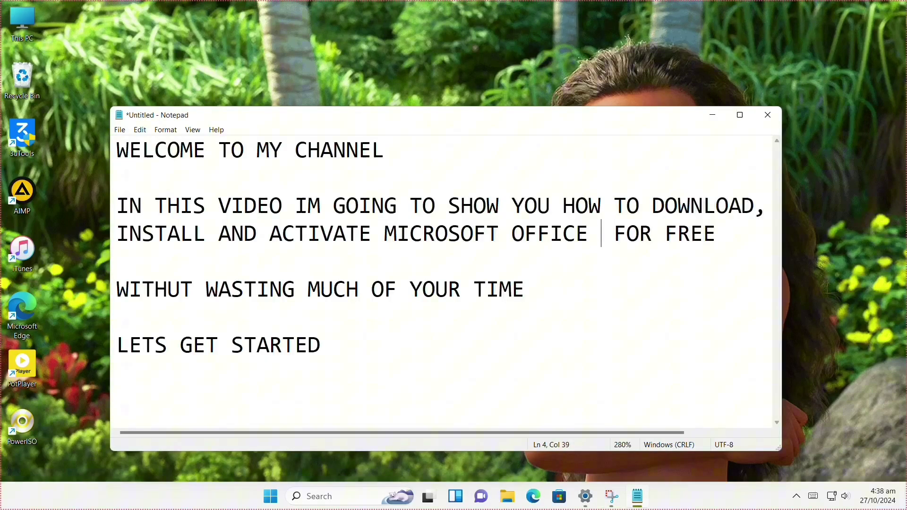
Insert '2024' after OFFICE so the line reads MICROSOFT OFFICE 2024 FOR FREE.
type("202")
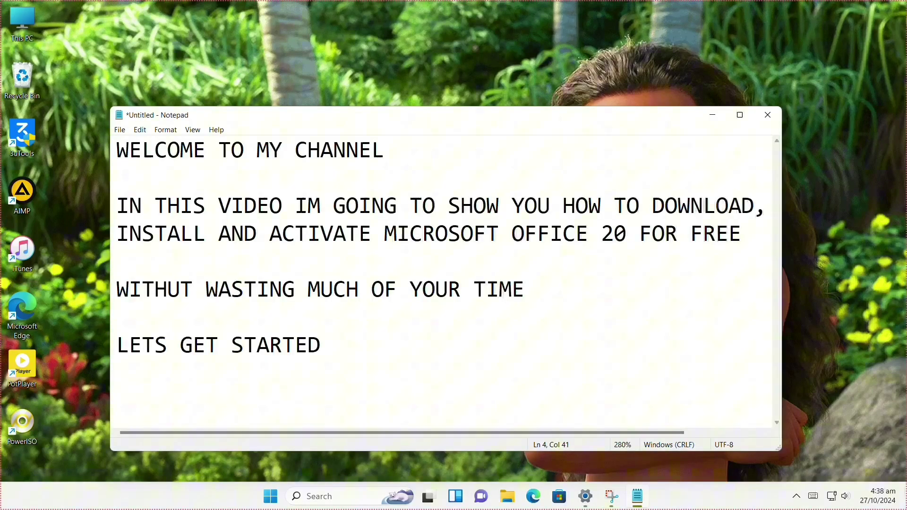
type("4")
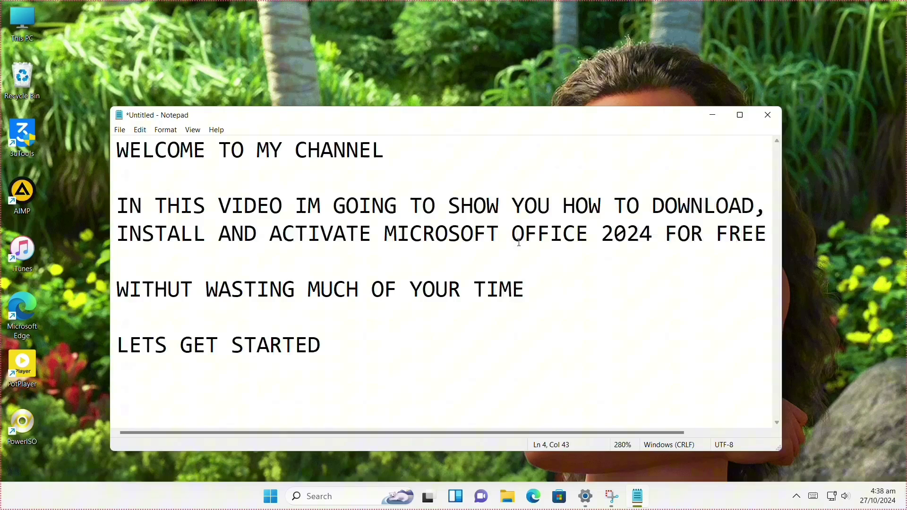
left_click(666, 234)
left_click_drag(717, 233, 768, 234)
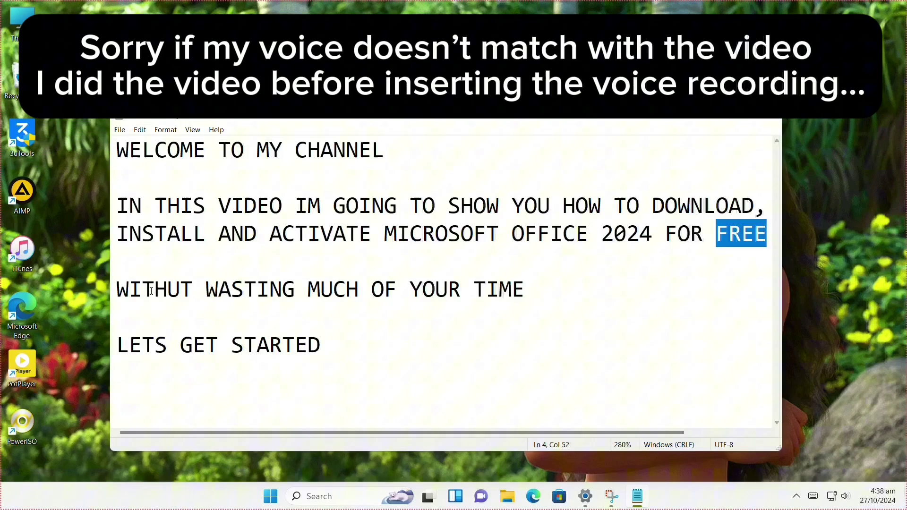
Add an O to WITHUT and select the remaining lines down to LETS GET STARTED.
left_click(183, 296)
type("O")
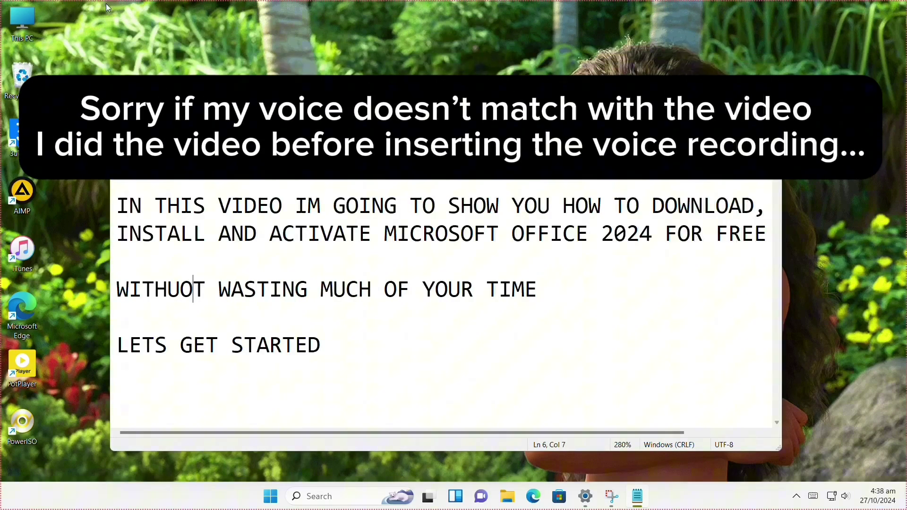
left_click_drag(117, 289, 189, 313)
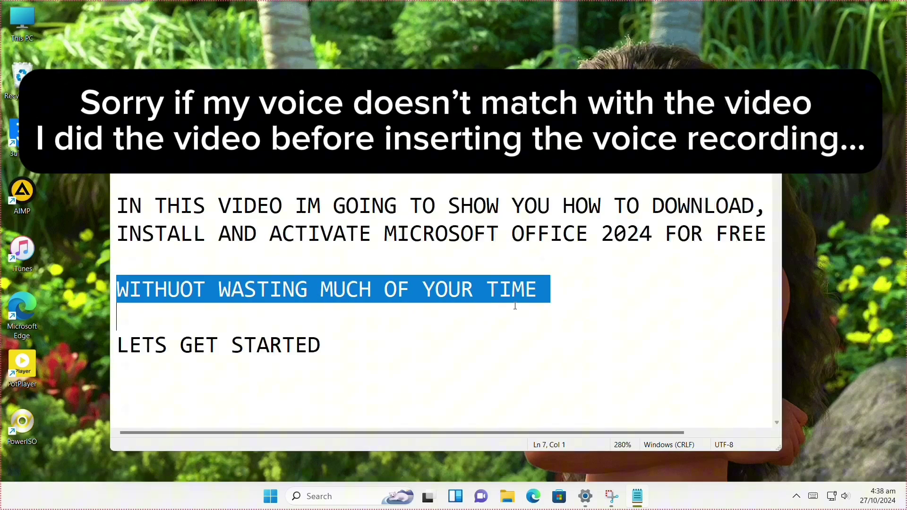
left_click_drag(117, 345, 328, 362)
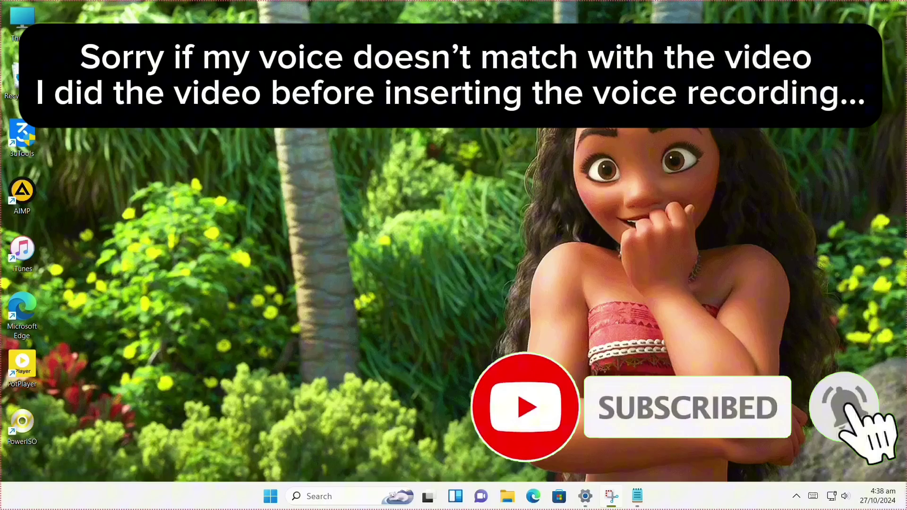
In Edge, close the extra New tab and search for 'office customization tool'.
left_click(533, 496)
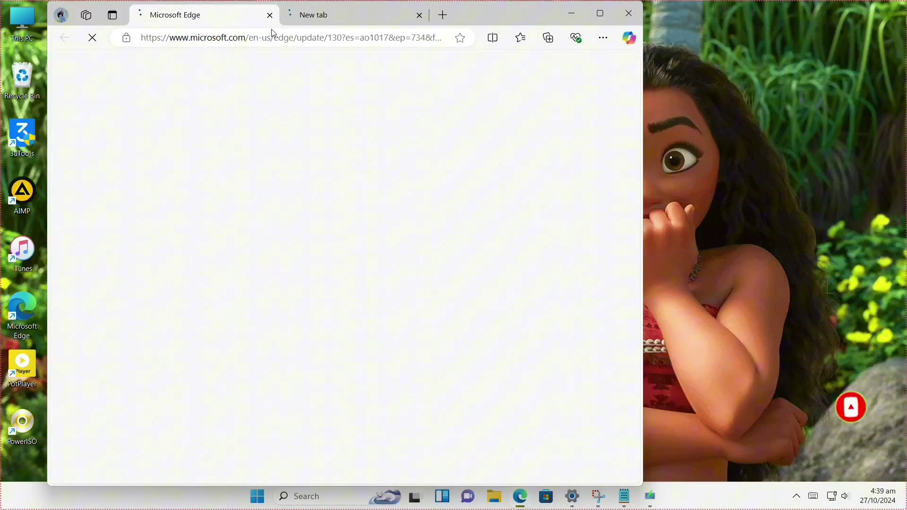
left_click(541, 22)
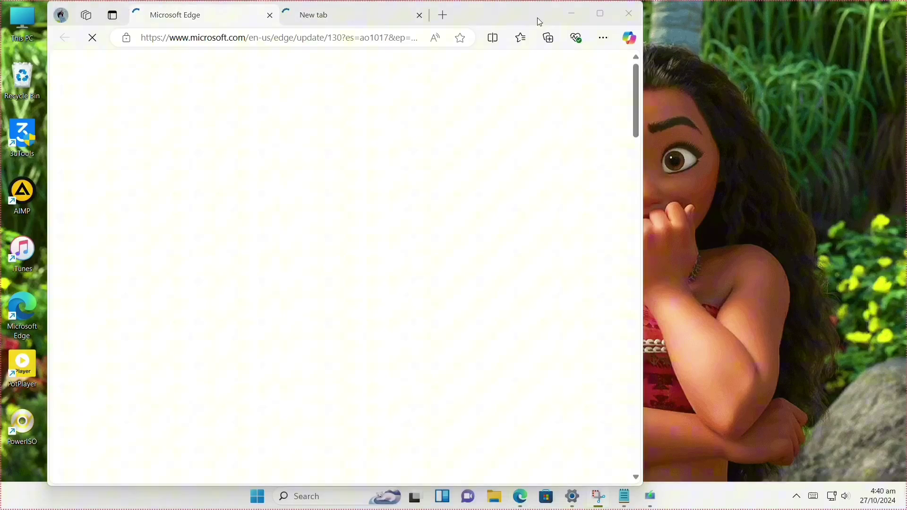
left_click_drag(556, 23, 562, 95)
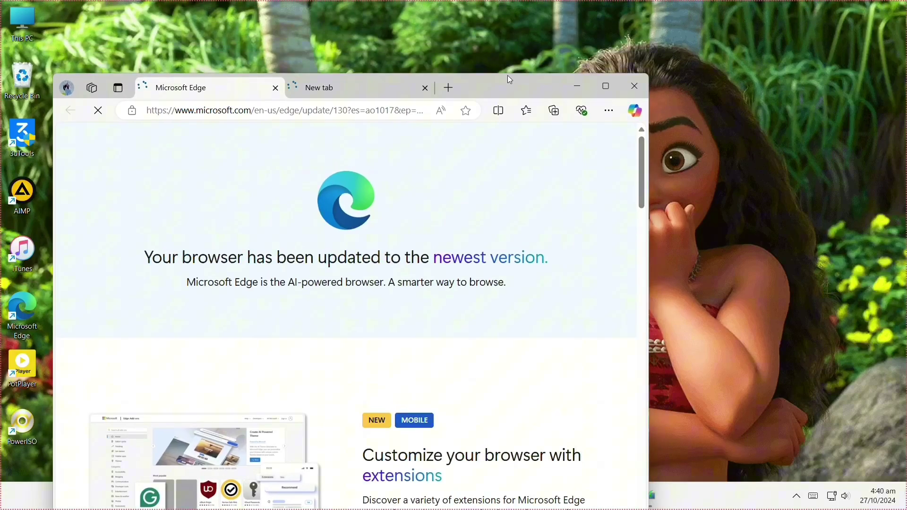
left_click(426, 88)
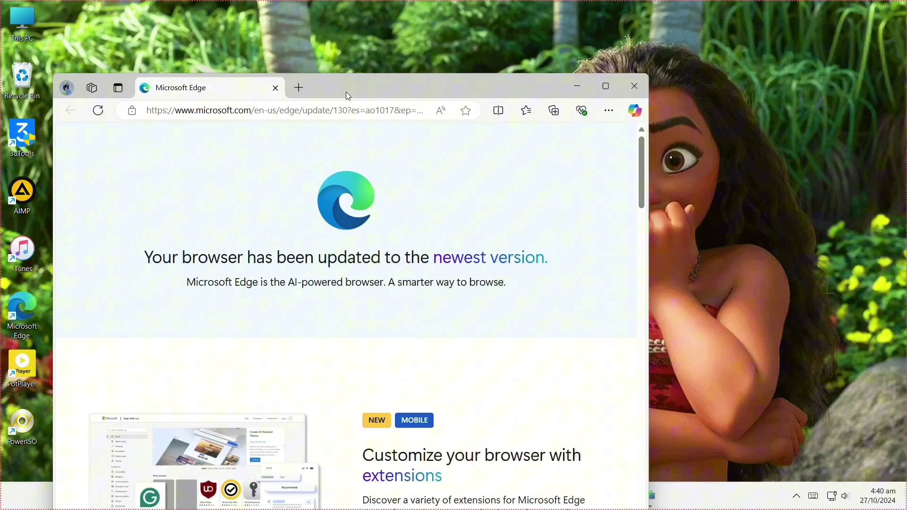
left_click_drag(436, 94, 468, 74)
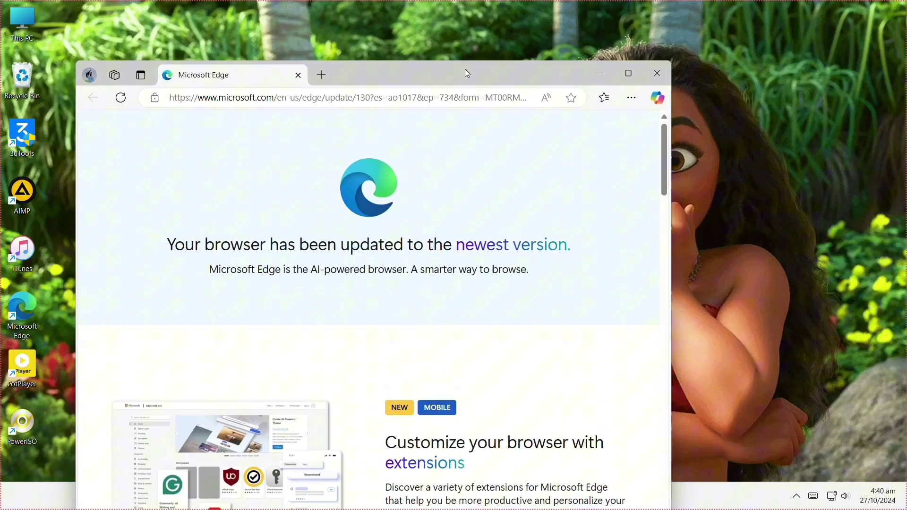
left_click(402, 99)
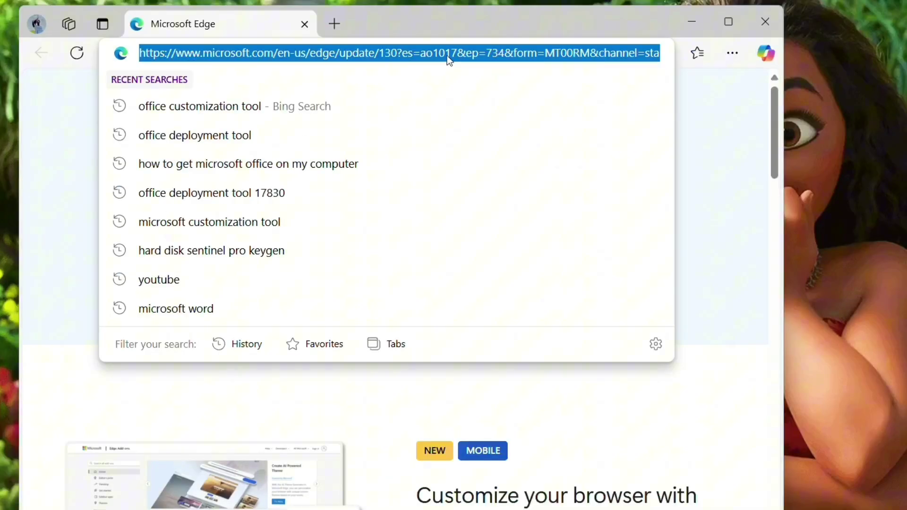
type("o")
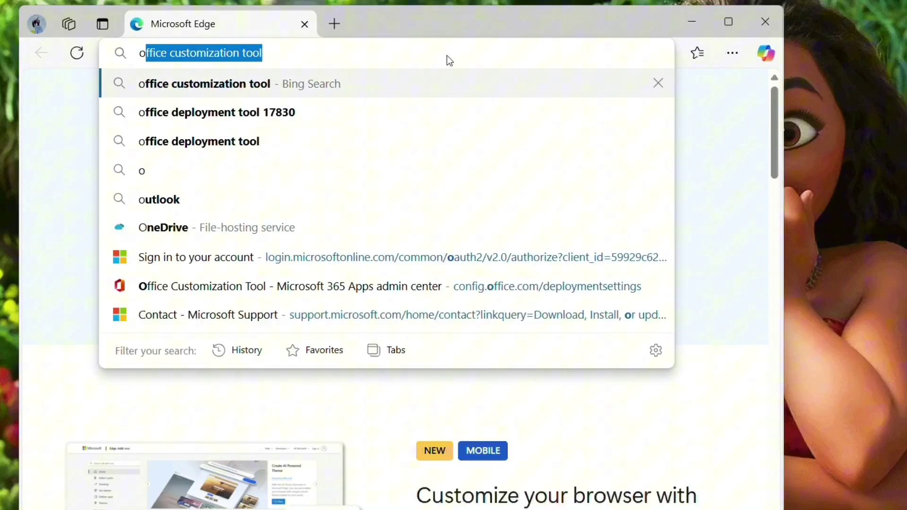
type("ffice ")
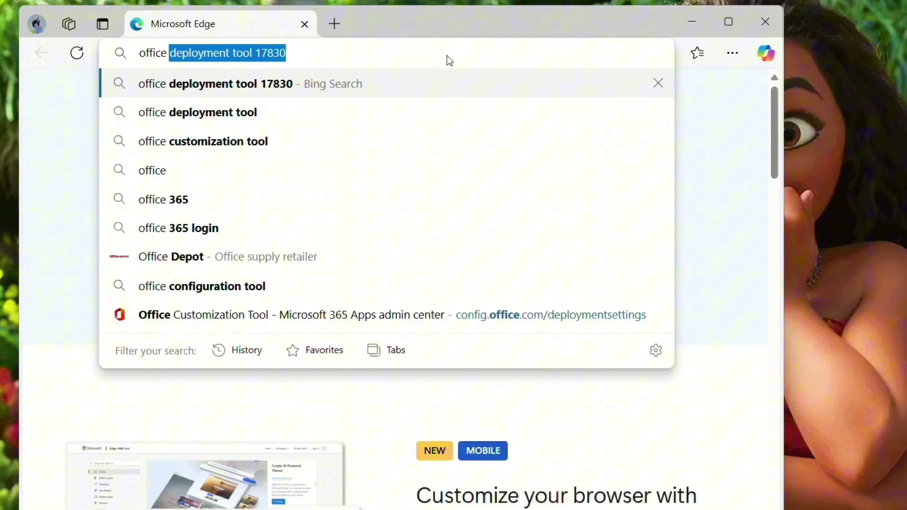
type("custo")
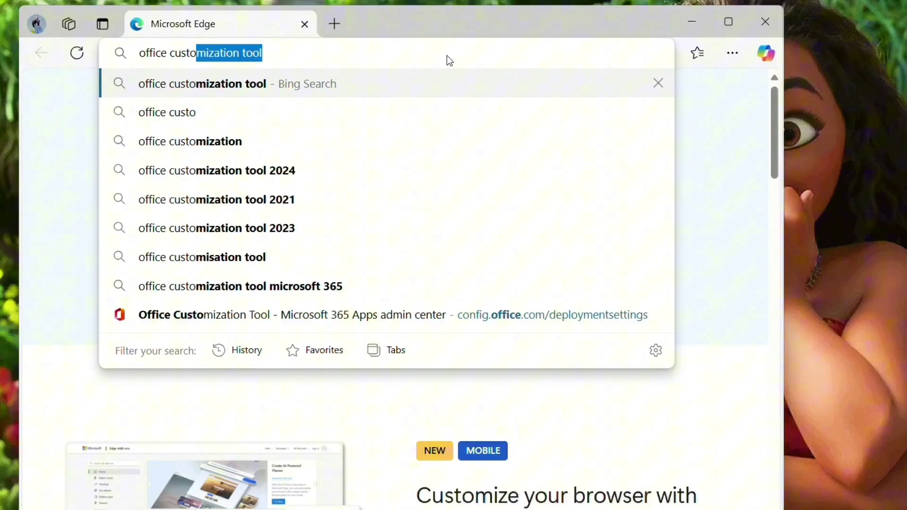
type("mization")
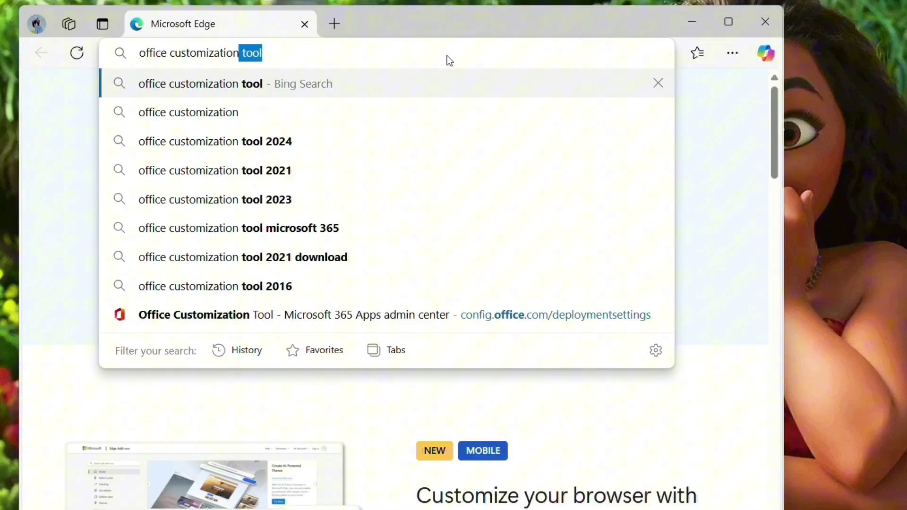
type(" tool")
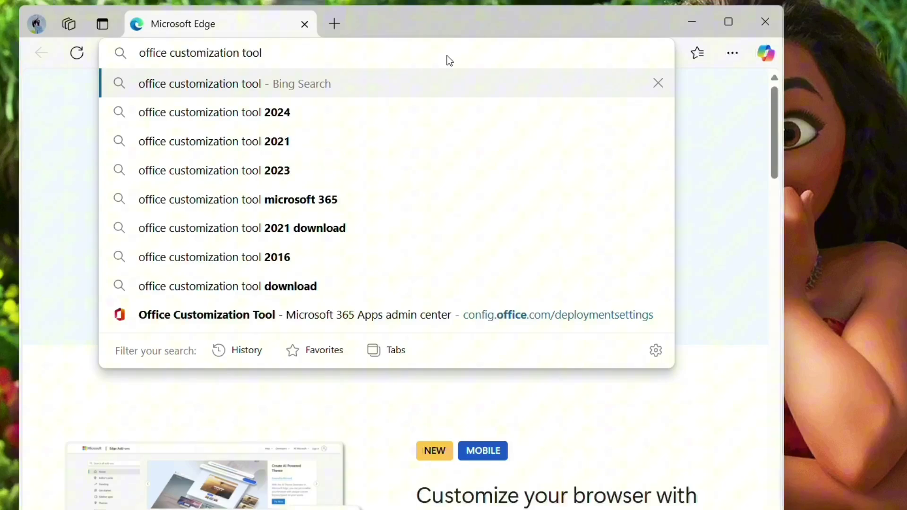
key("Return")
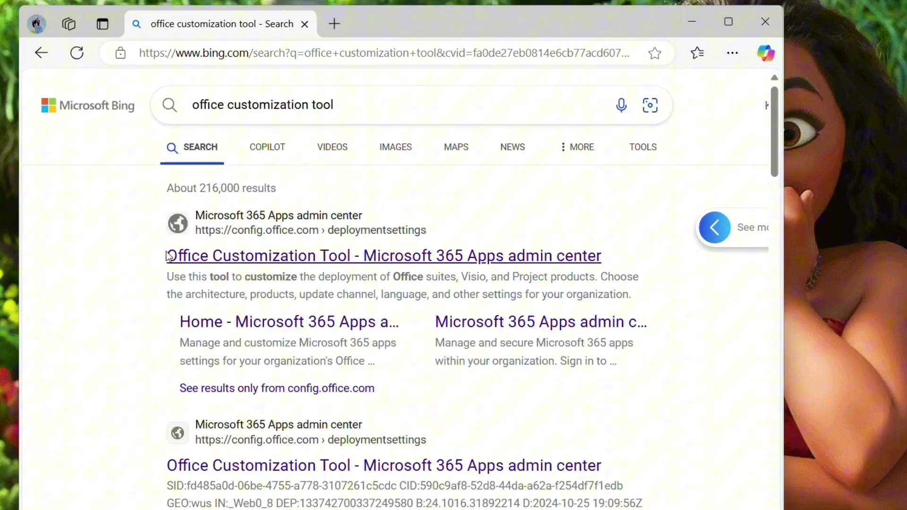
Open the 'Office Customization Tool - Microsoft 365 Apps admin center' result.
left_click_drag(165, 256, 614, 393)
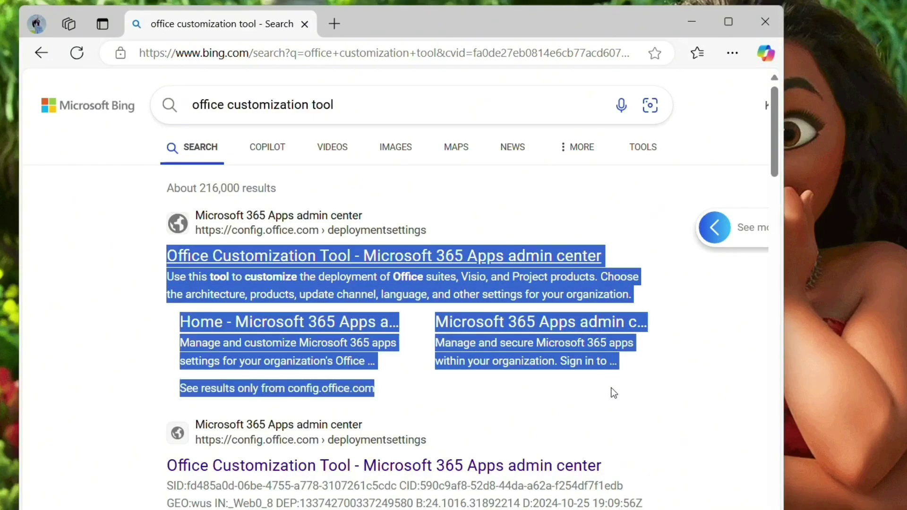
left_click(325, 254)
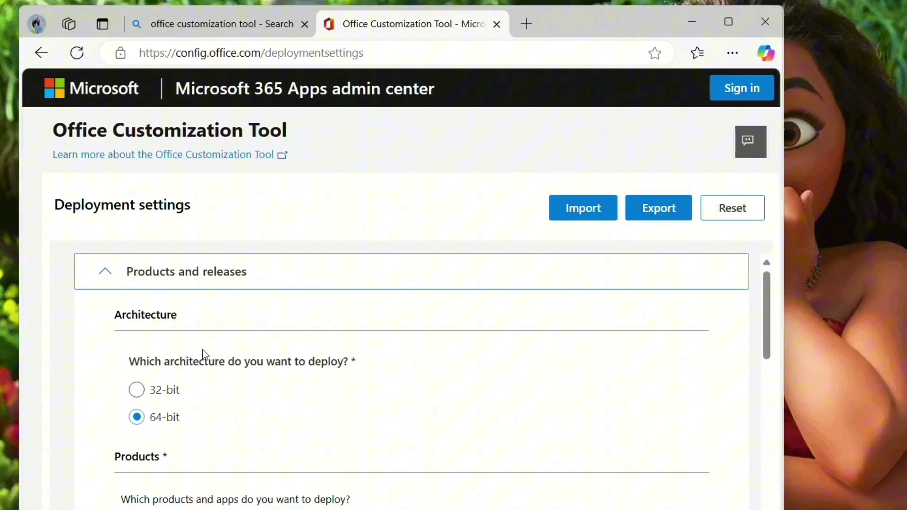
Leave the Architecture option on 64-bit after trying 32-bit.
scroll(204, 355, "down", 2)
scroll(210, 337, "up", 2)
left_click(154, 397)
left_click(138, 422)
left_click_drag(614, 15, 639, 1)
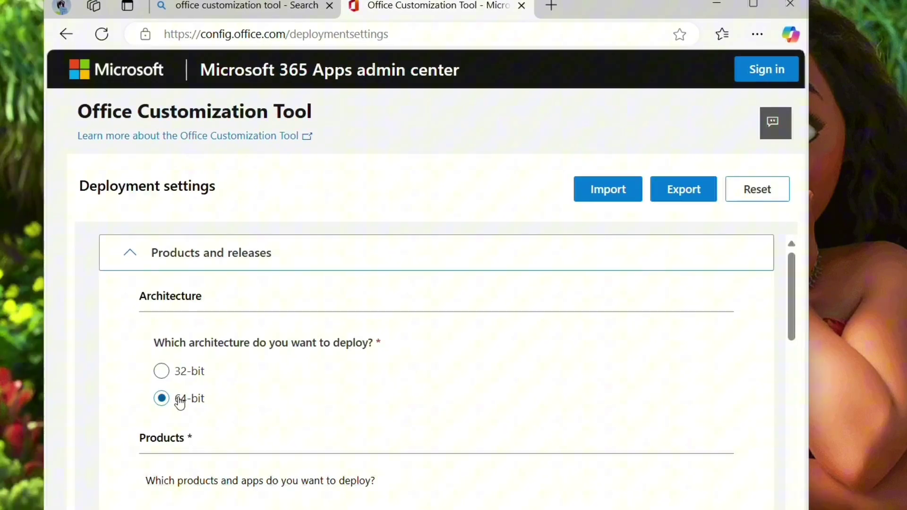
left_click(192, 378)
left_click(192, 403)
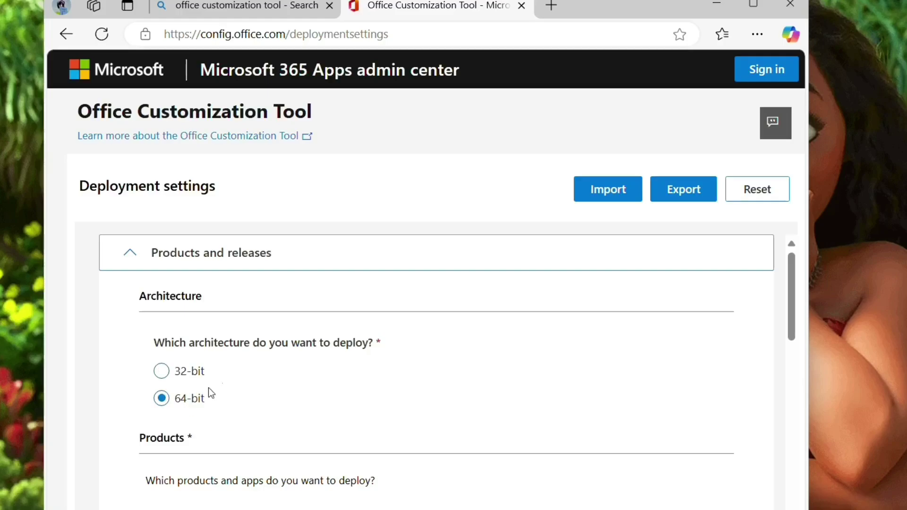
Refresh the desktop and maximize the Edge window to full screen.
left_click(628, 205)
right_click(903, 116)
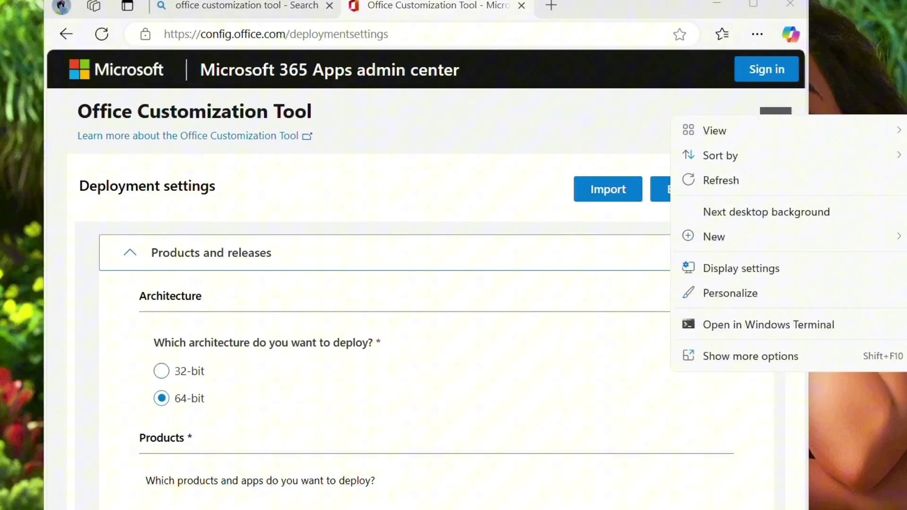
left_click(729, 179)
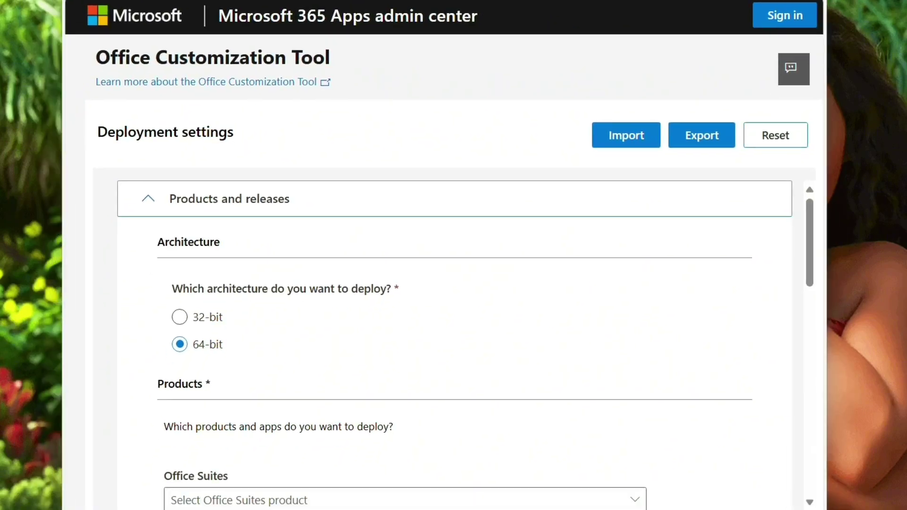
double_click(573, 17)
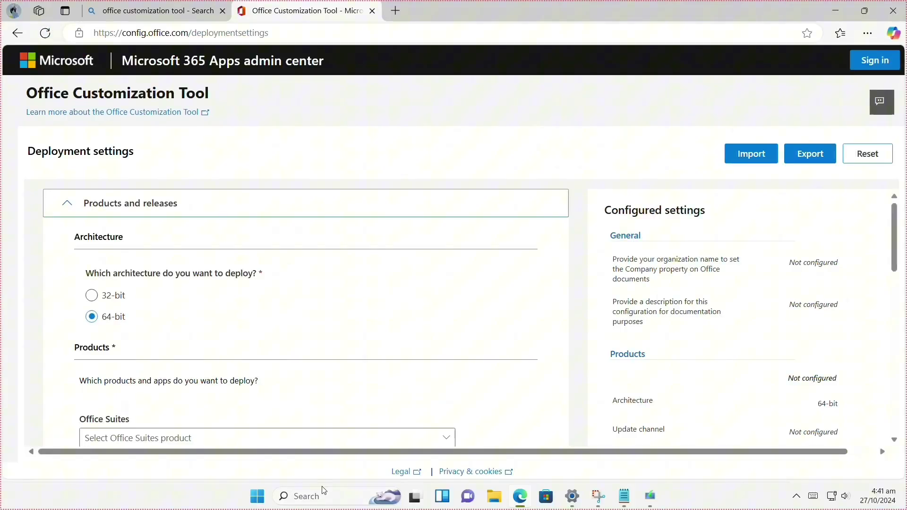
right_click(256, 498)
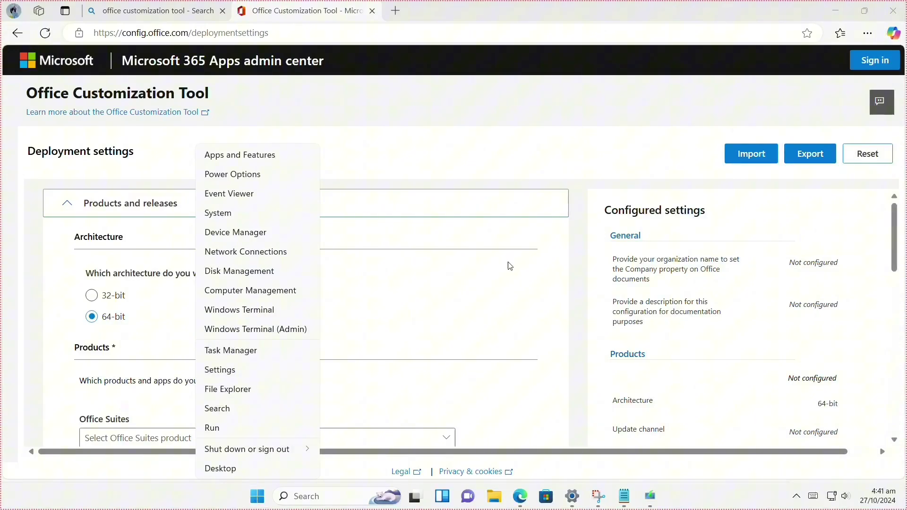
Open This PC properties, check System type reads 64-bit x64-based, then minimize Settings.
left_click(222, 469)
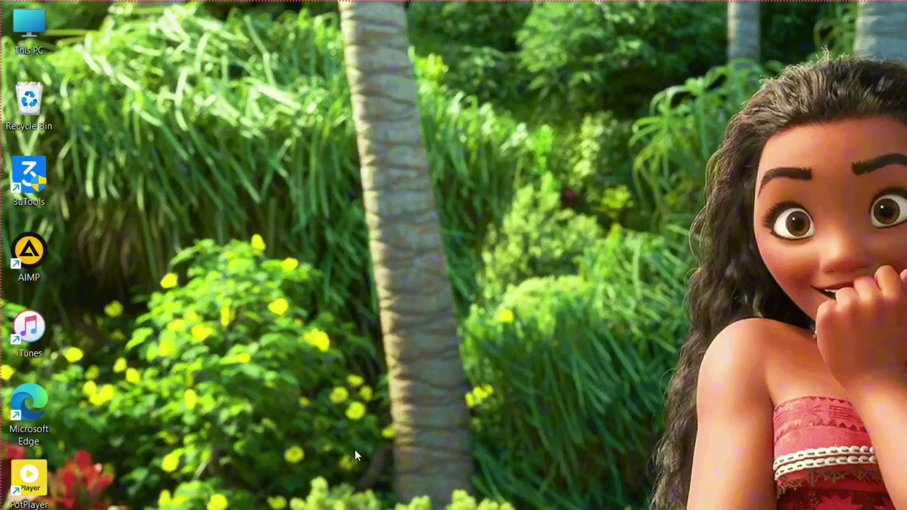
right_click(25, 30)
left_click(85, 214)
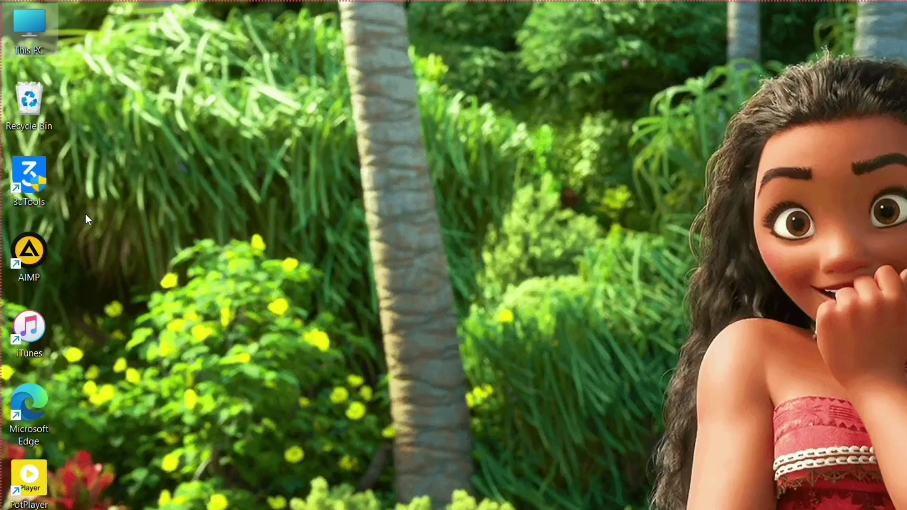
left_click_drag(665, 35, 563, 22)
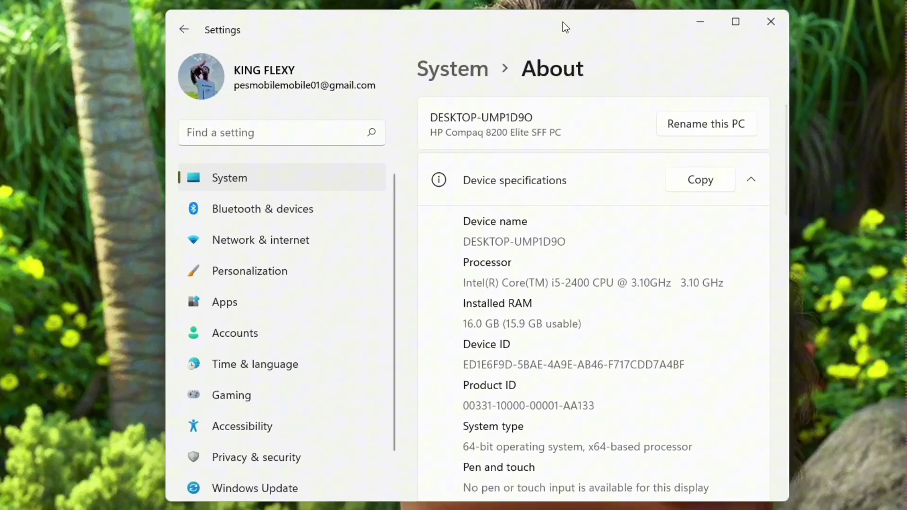
scroll(555, 272, "down", 3)
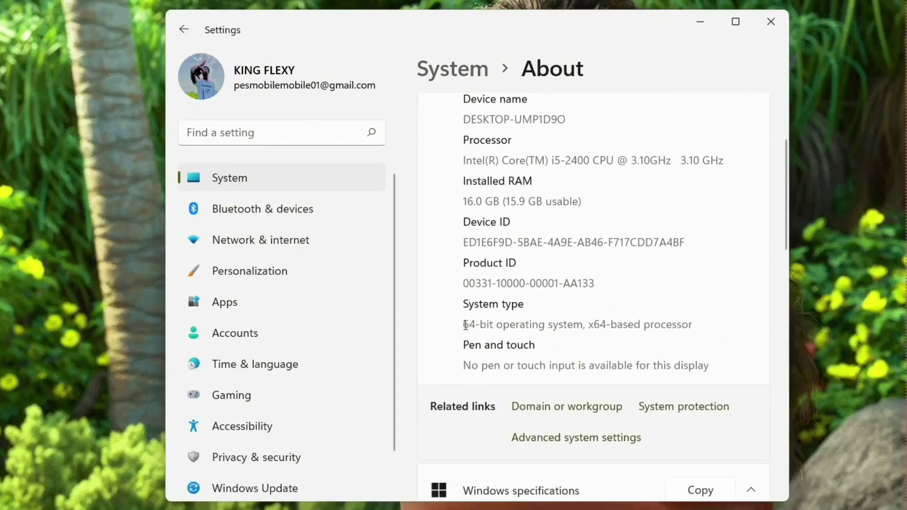
left_click_drag(466, 325, 707, 337)
left_click(472, 308)
double_click(487, 327)
left_click(470, 321)
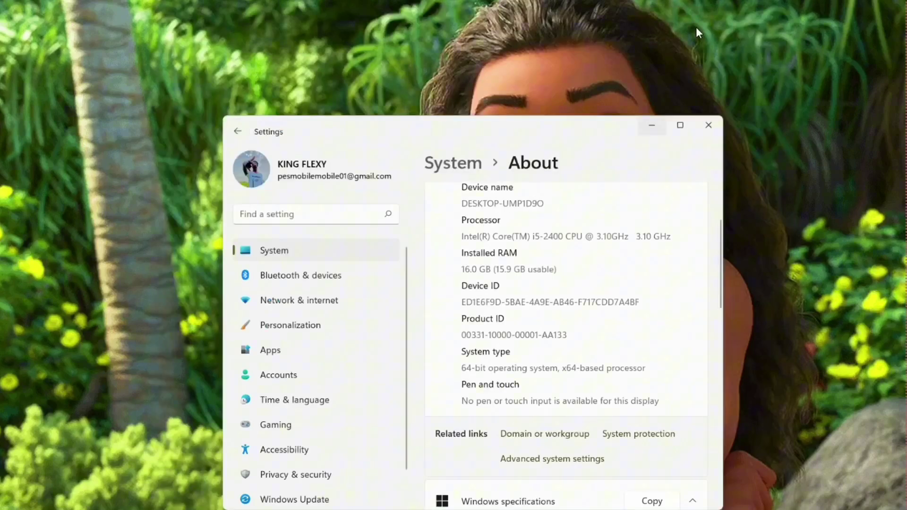
left_click(700, 22)
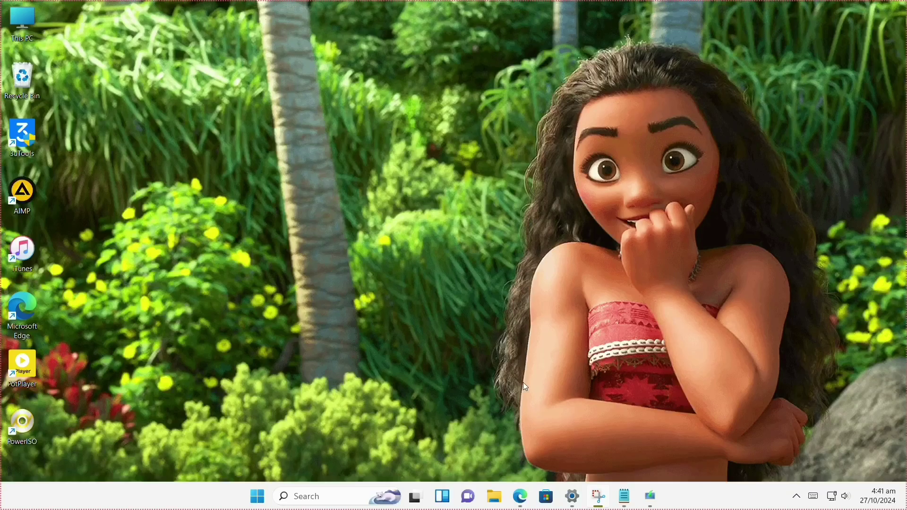
Choose Office LTSC Professional Plus 2024 - Volume License with the Latest version.
left_click(522, 500)
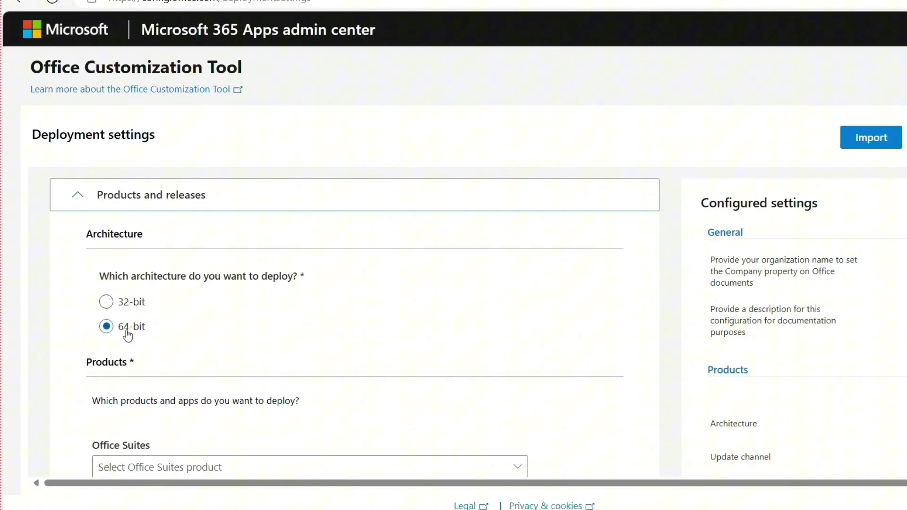
scroll(419, 395, "down", 3)
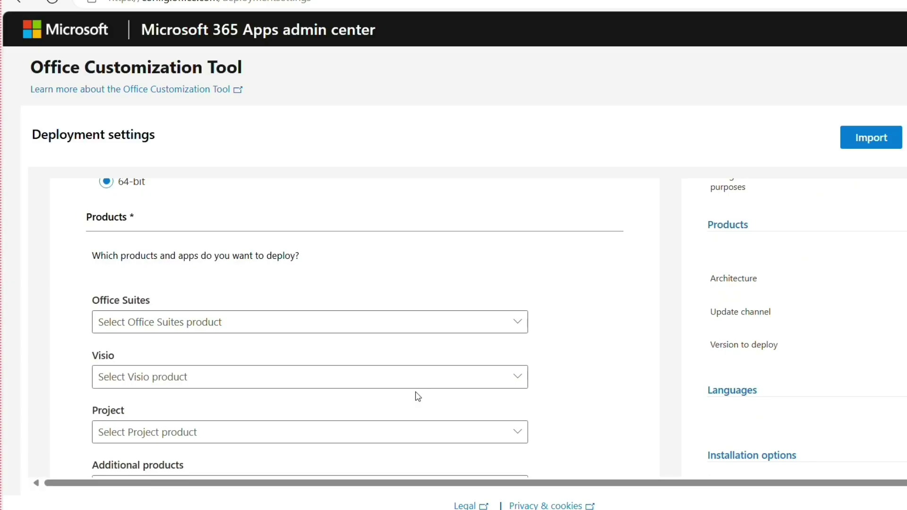
left_click(339, 326)
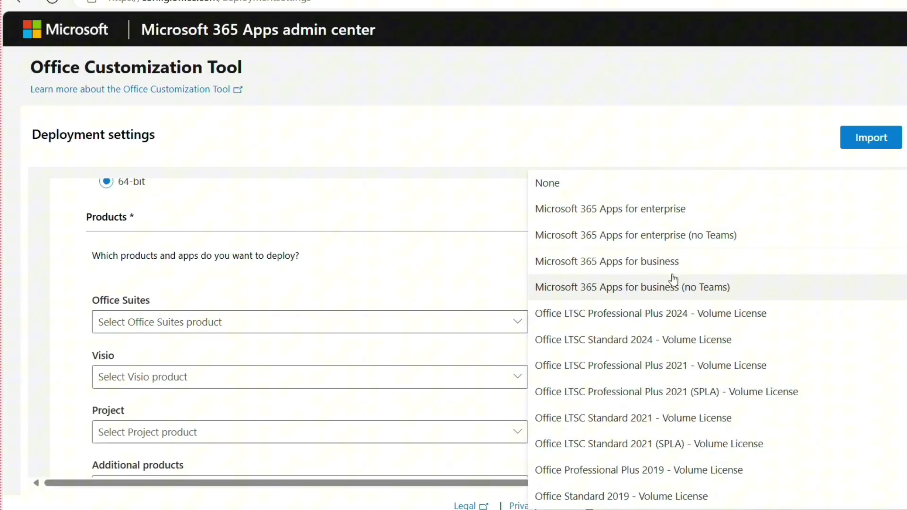
left_click(676, 317)
scroll(331, 383, "down", 2)
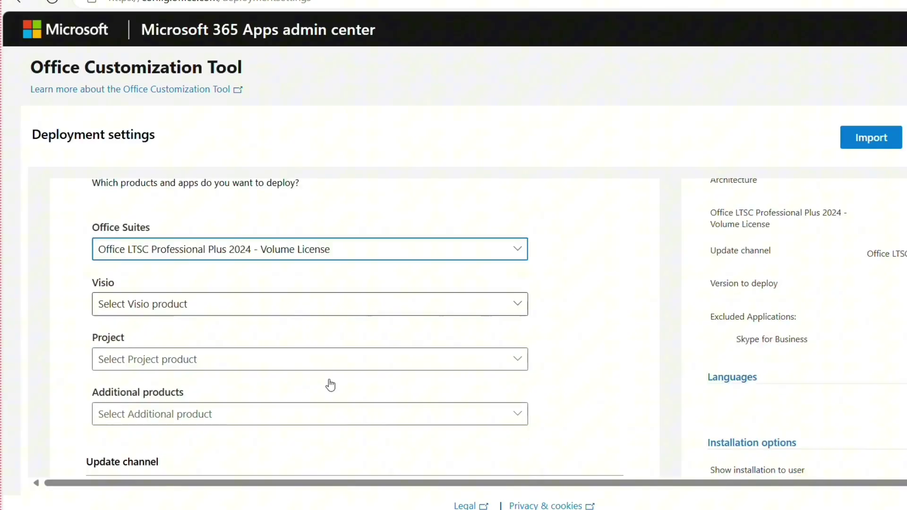
scroll(331, 384, "down", 2)
left_click(329, 348)
left_click(330, 349)
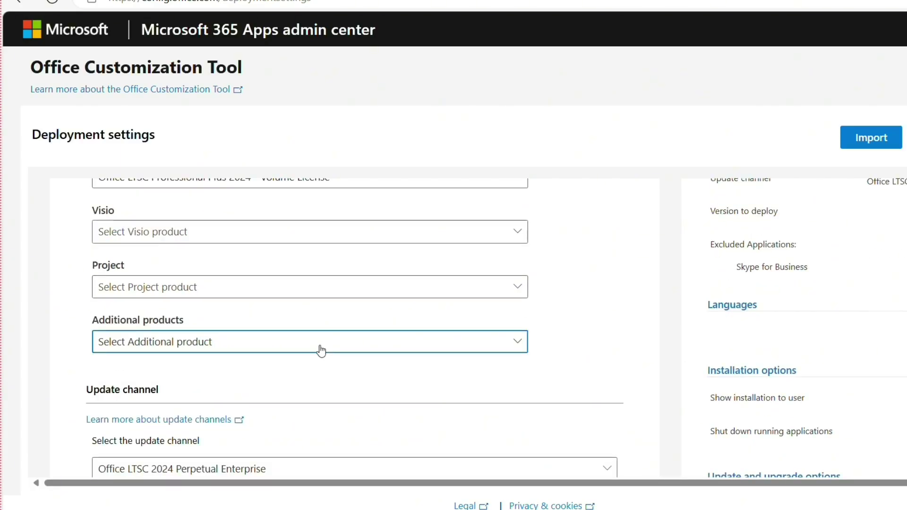
scroll(331, 364, "down", 4)
scroll(331, 364, "down", 2)
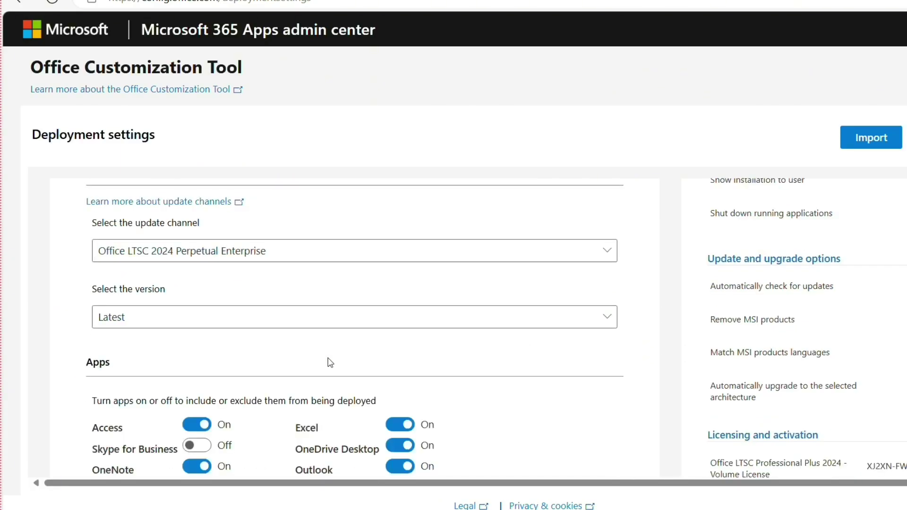
left_click(313, 327)
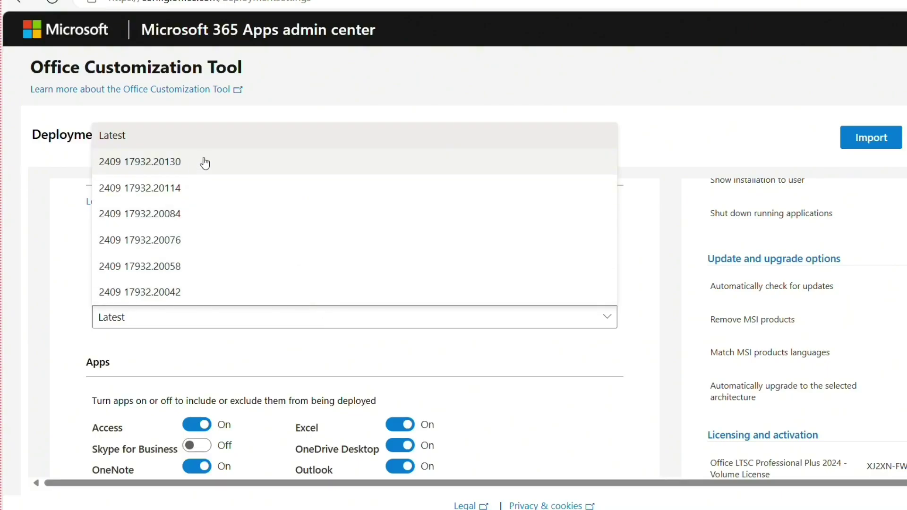
left_click(218, 141)
Turn off Access, OneNote, OneDrive Desktop, Outlook and Publisher, keeping Excel, PowerPoint and Word.
scroll(345, 415, "down", 4)
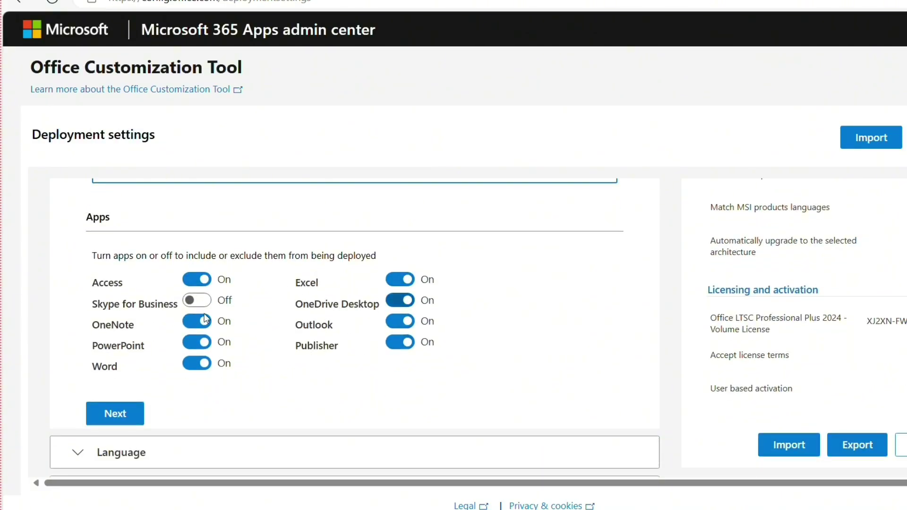
left_click(197, 273)
left_click(196, 279)
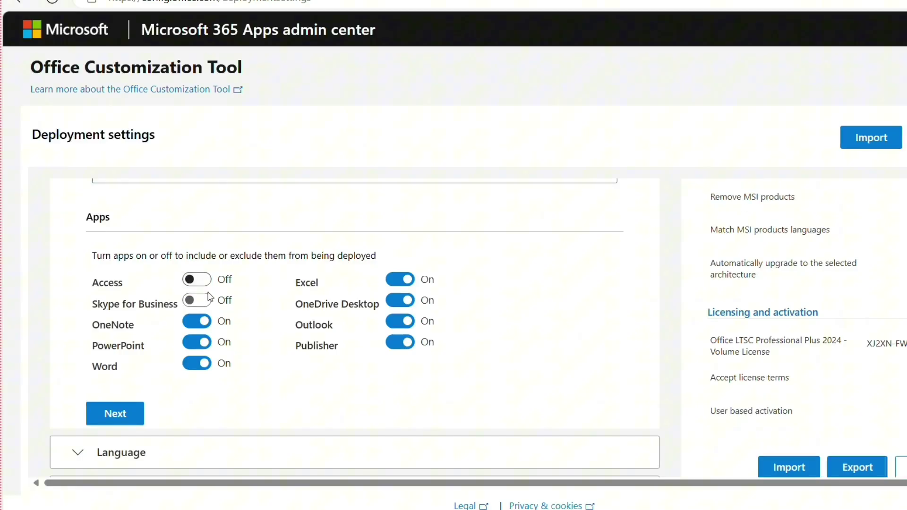
left_click(196, 321)
left_click(413, 302)
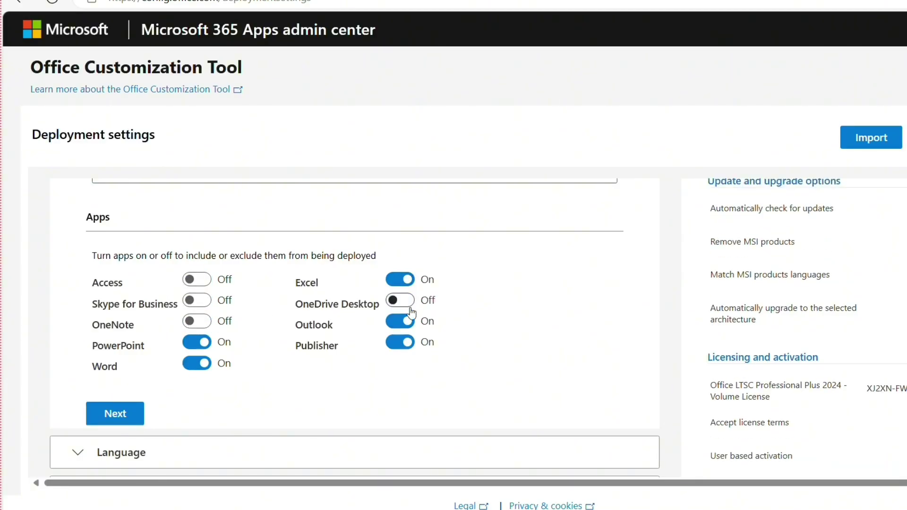
left_click(408, 323)
left_click(401, 343)
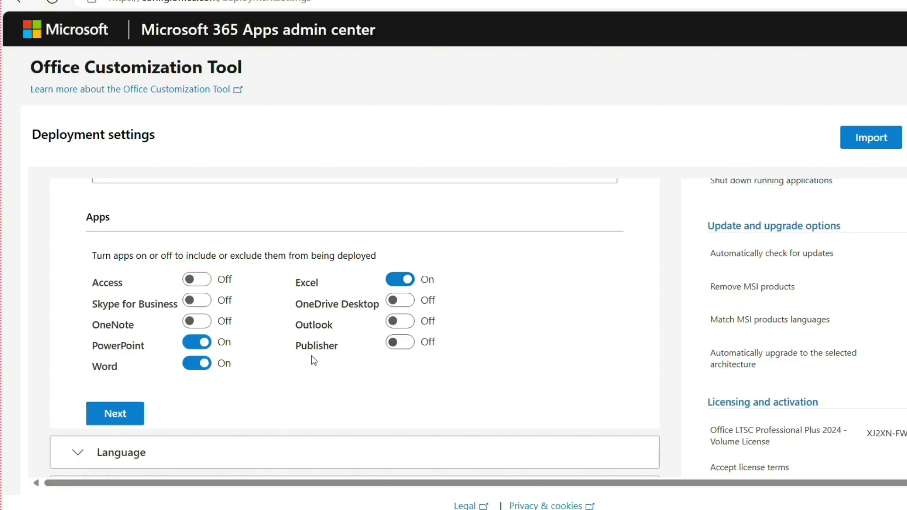
left_click(196, 301)
scroll(340, 322, "down", 2)
scroll(341, 321, "down", 1)
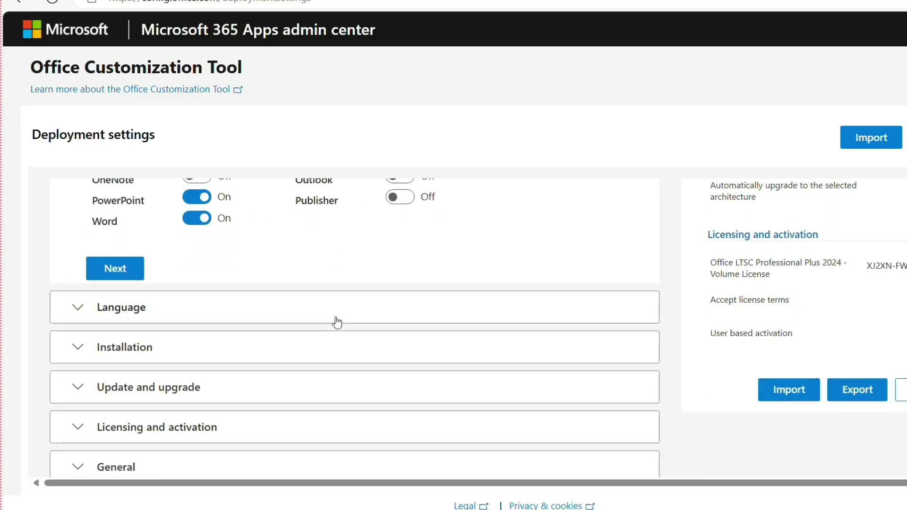
Pick English (United States) as the primary language, adding no additional languages.
left_click(105, 273)
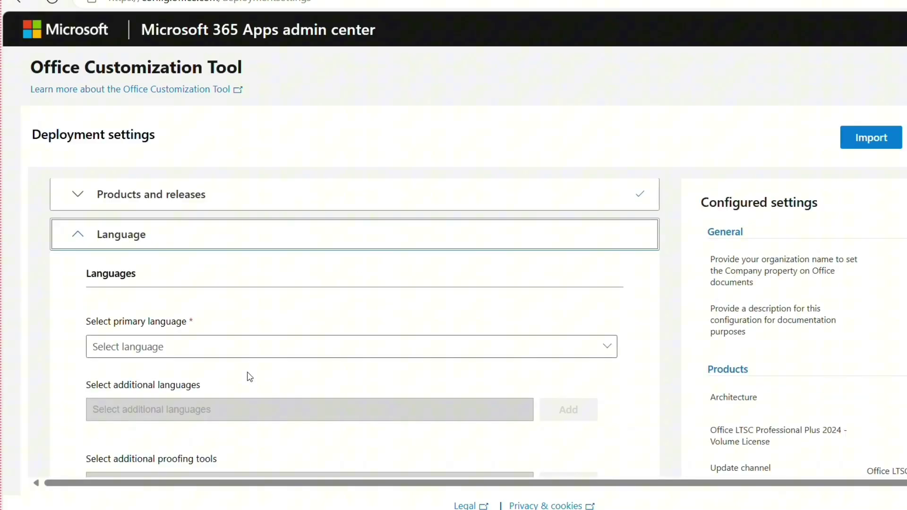
left_click(243, 349)
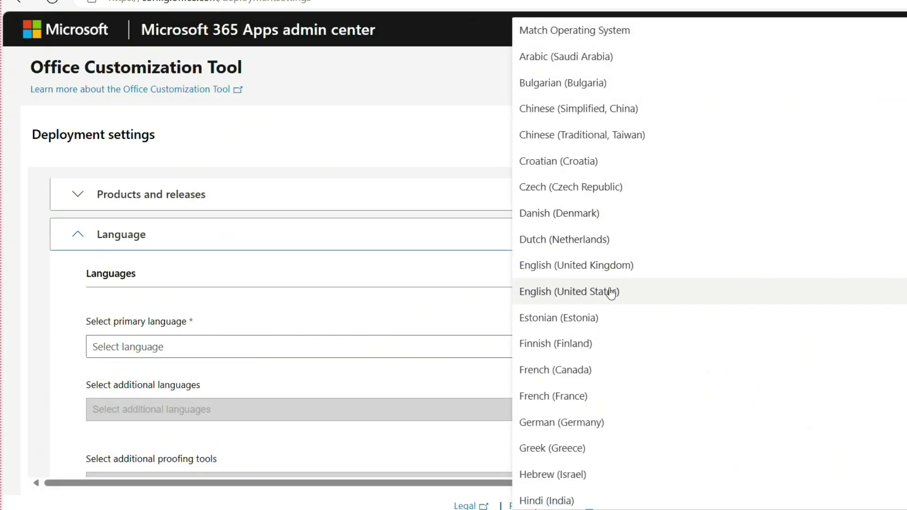
scroll(632, 203, "down", 10)
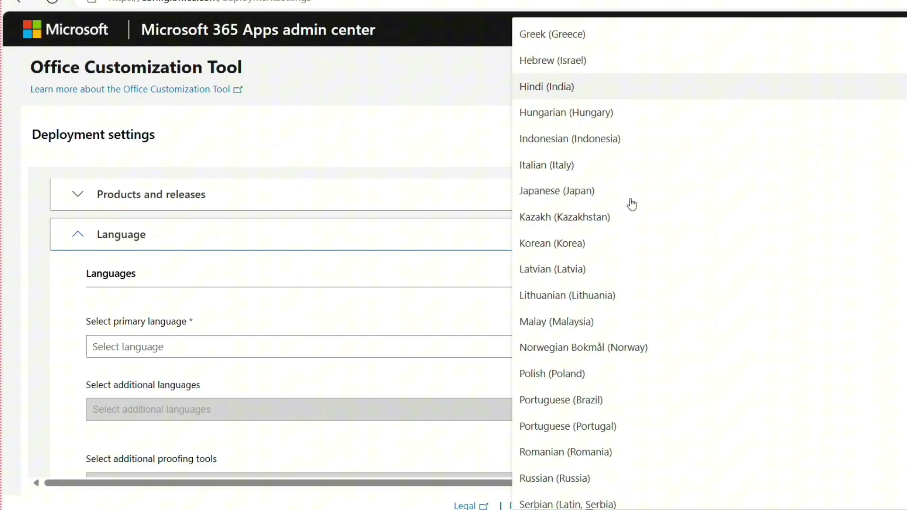
scroll(631, 203, "up", 10)
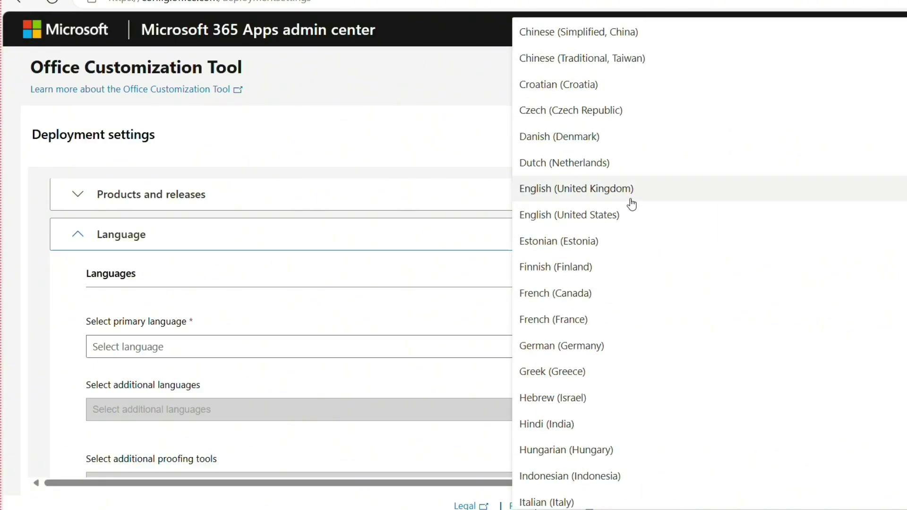
left_click(650, 215)
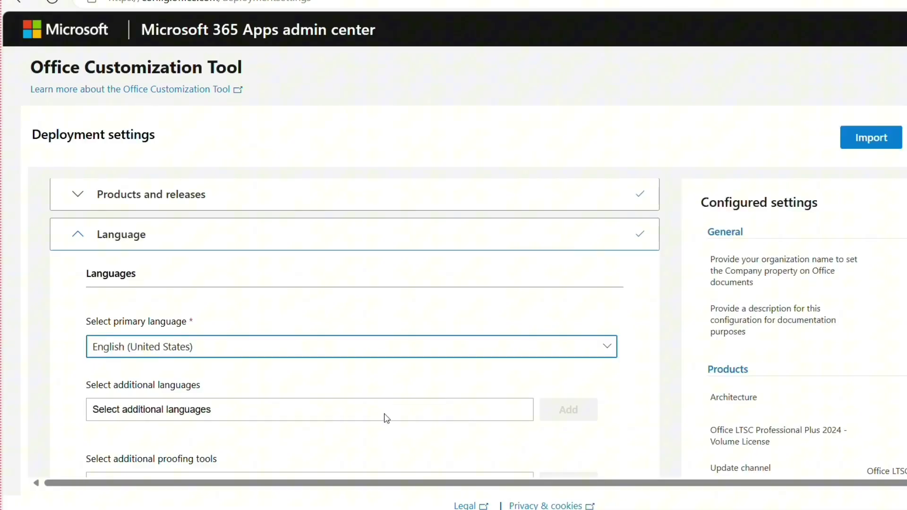
scroll(380, 416, "down", 2)
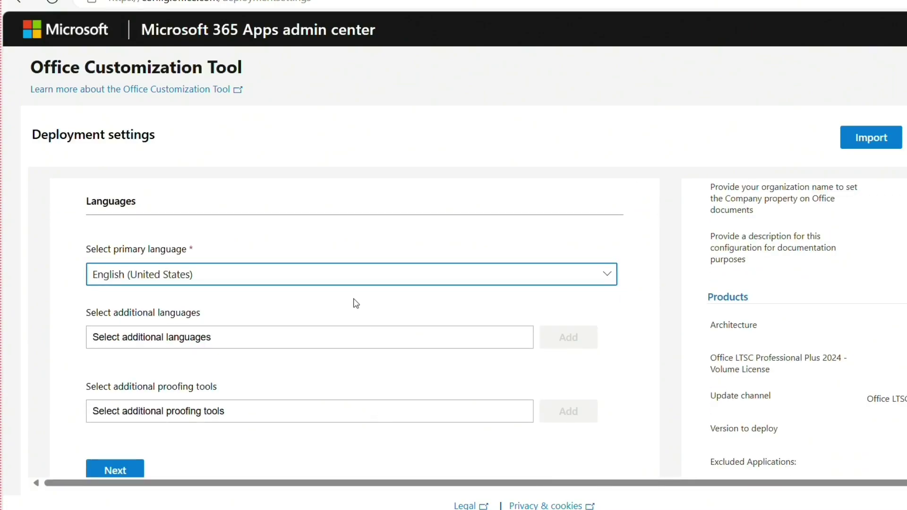
left_click(373, 345)
scroll(303, 334, "down", 2)
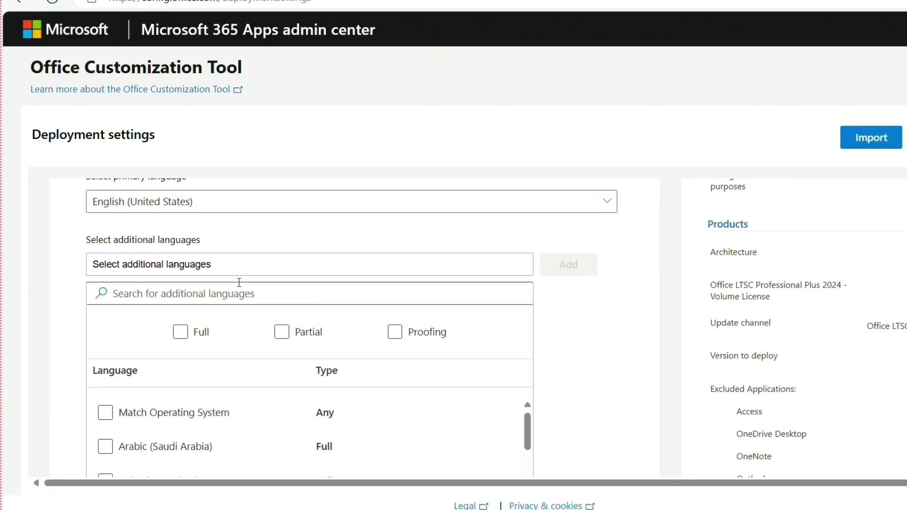
left_click(278, 265)
scroll(330, 360, "down", 4)
Advance past the language and installation sections to the Update and upgrade options.
left_click(140, 257)
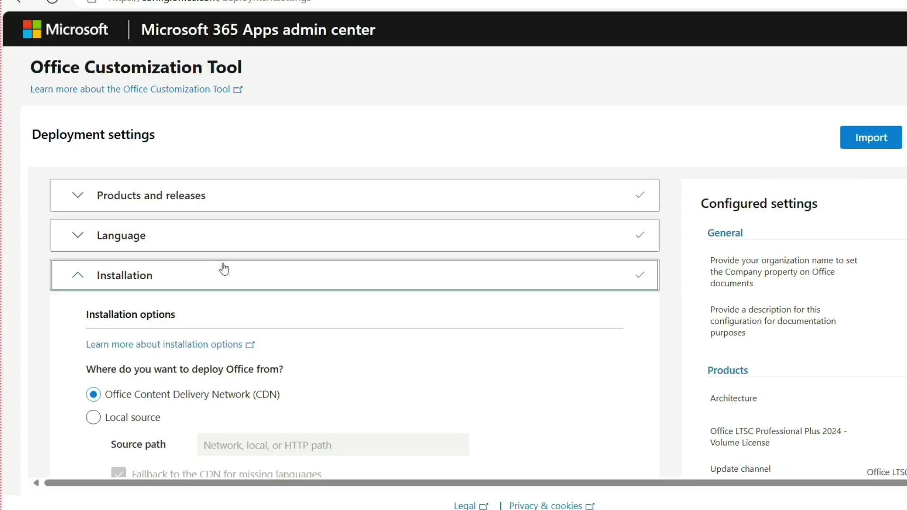
scroll(252, 298, "down", 5)
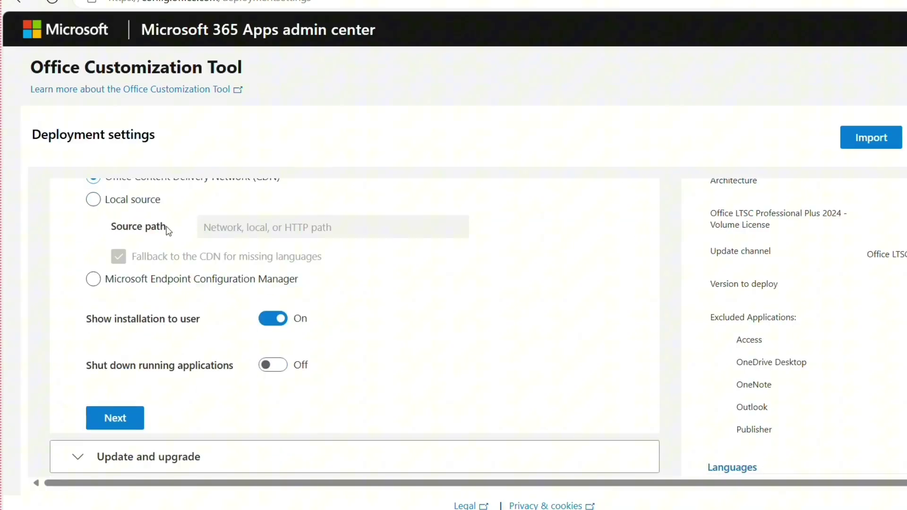
scroll(169, 265, "down", 2)
scroll(201, 309, "up", 4)
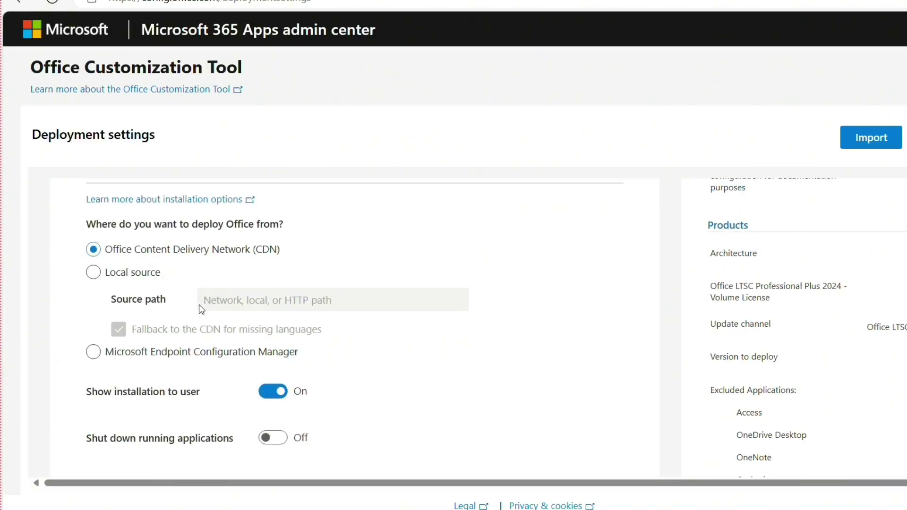
scroll(204, 353, "down", 4)
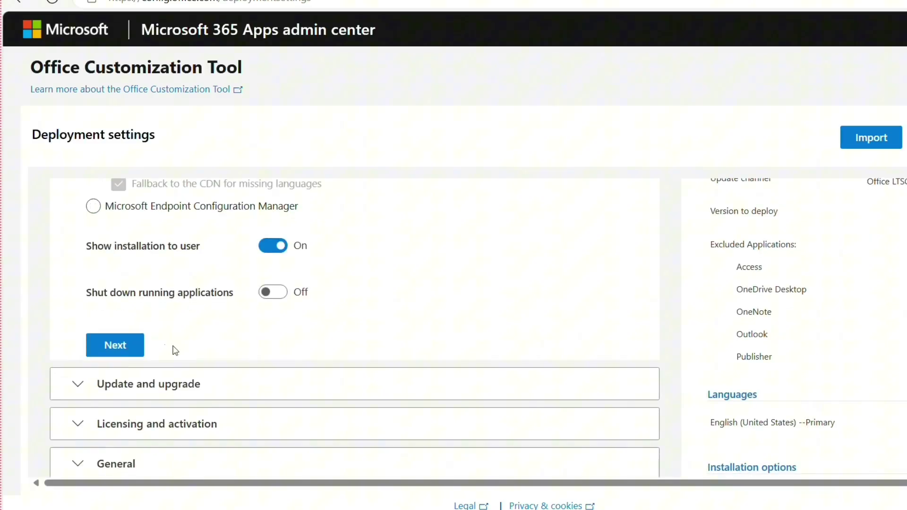
left_click(133, 349)
scroll(246, 312, "down", 4)
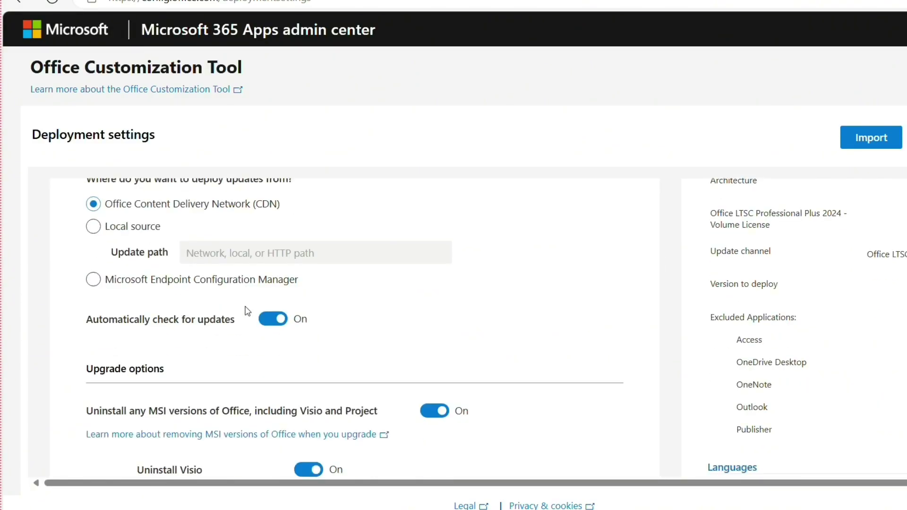
scroll(183, 372, "down", 2)
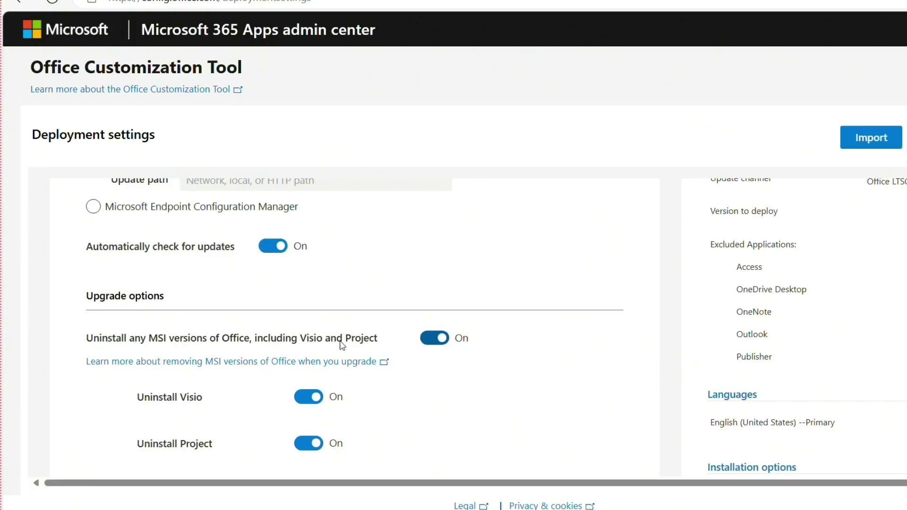
Switch 'Uninstall any MSI versions of Office' to Off and finish the update section.
left_click(425, 340)
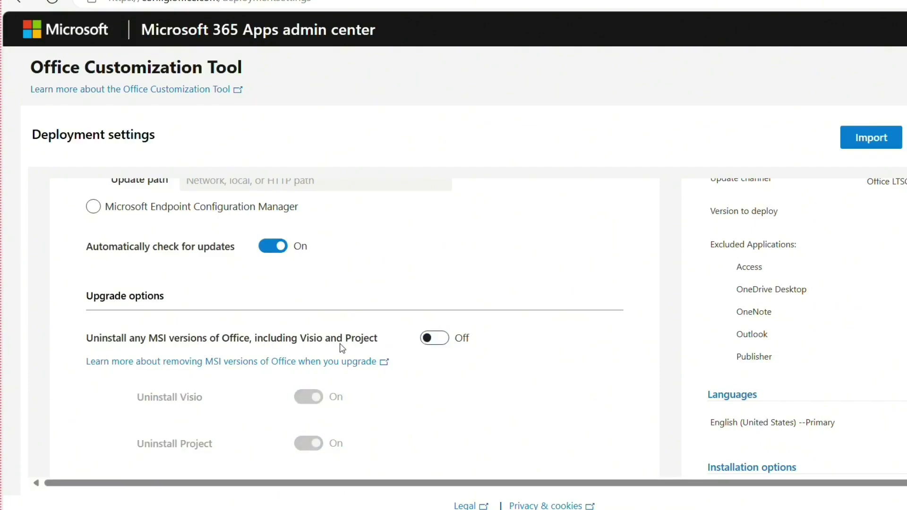
scroll(349, 345, "down", 5)
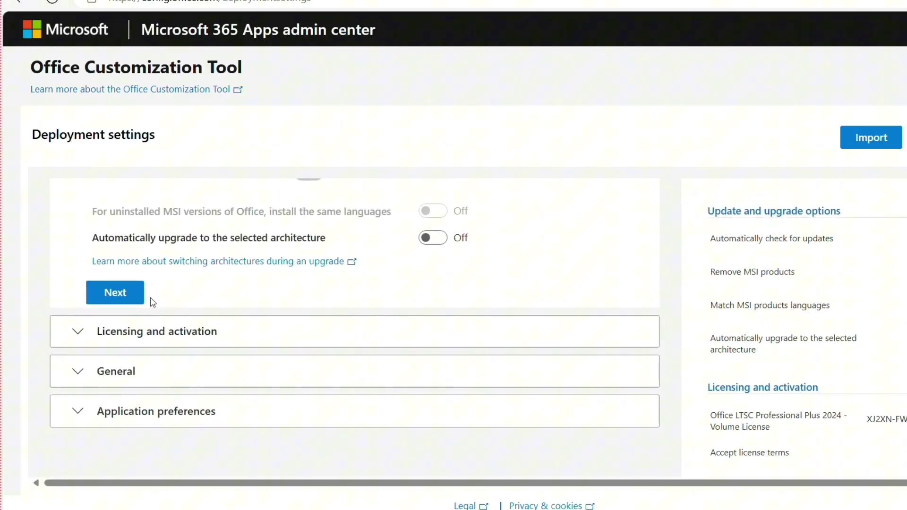
left_click(137, 300)
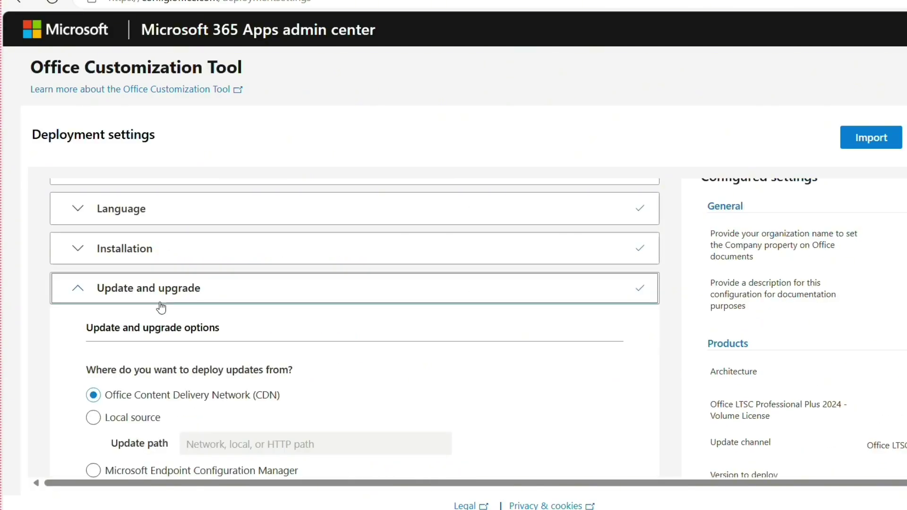
left_click(151, 302)
left_click(152, 303)
scroll(156, 312, "down", 10)
scroll(157, 320, "down", 3)
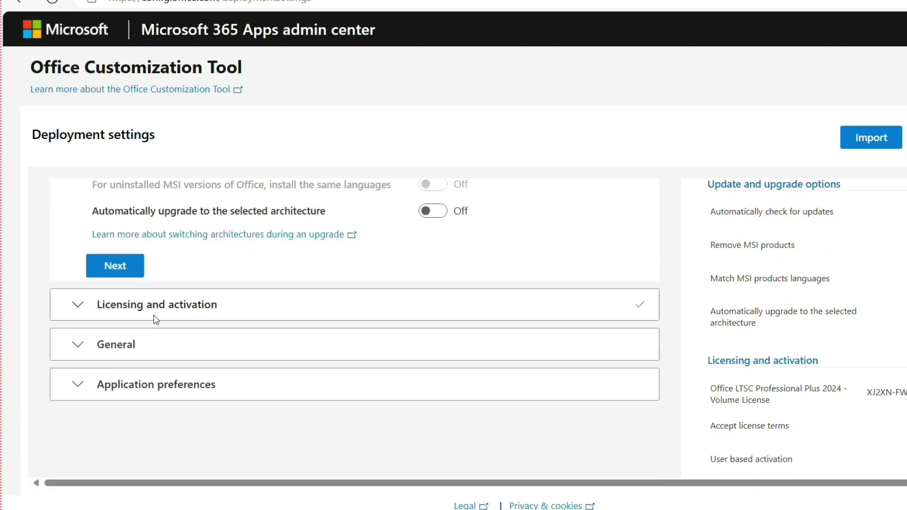
Keep KMS with user-based activation, then advance through General to the Application preferences list.
left_click(115, 266)
scroll(177, 298, "down", 5)
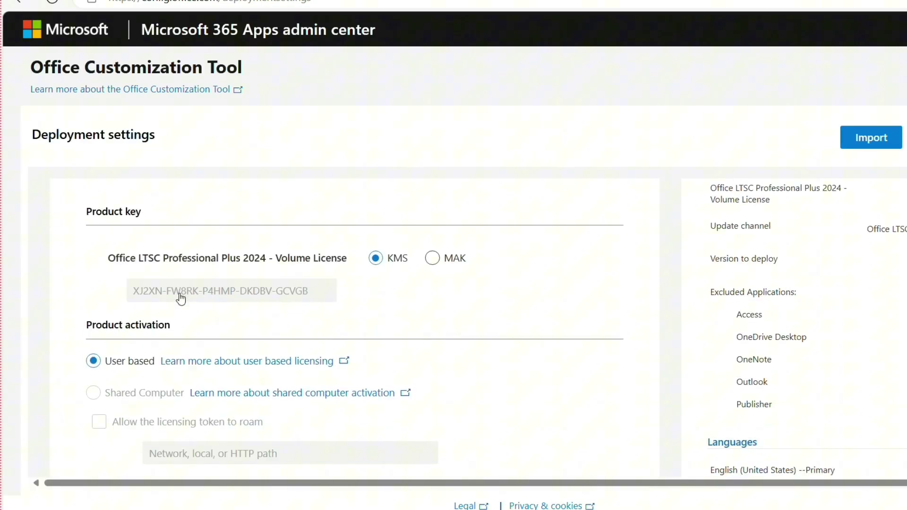
scroll(177, 298, "up", 3)
scroll(181, 298, "down", 2)
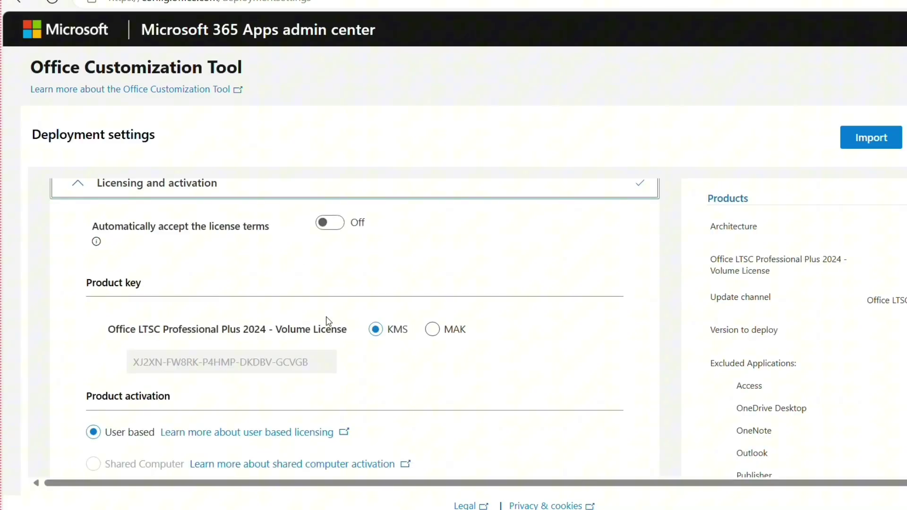
scroll(328, 320, "down", 2)
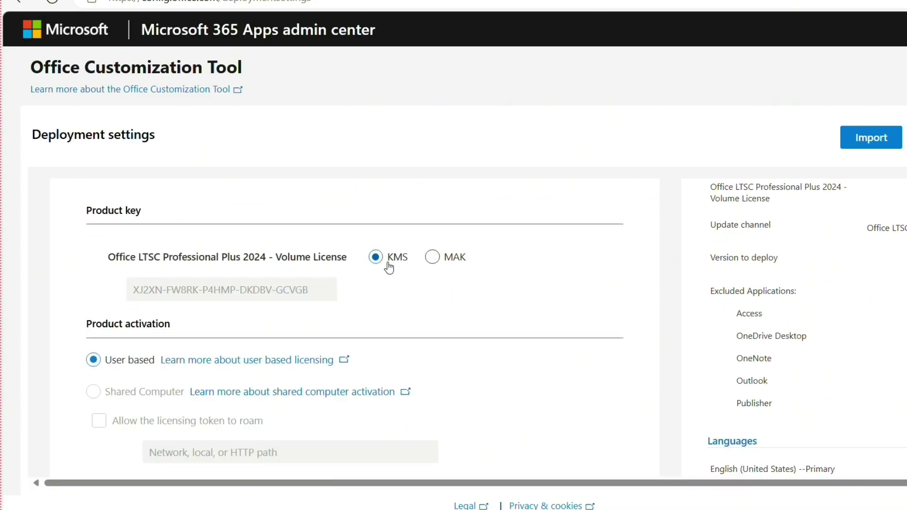
scroll(357, 293, "down", 6)
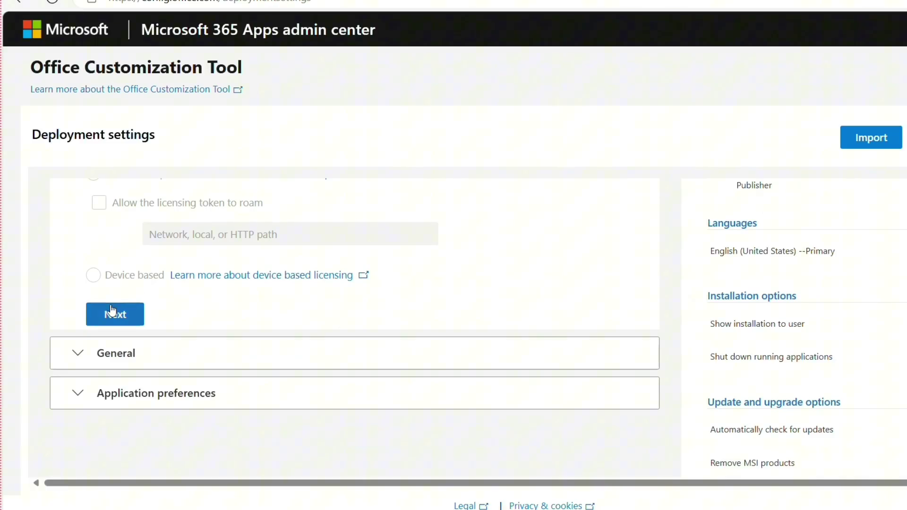
left_click(112, 313)
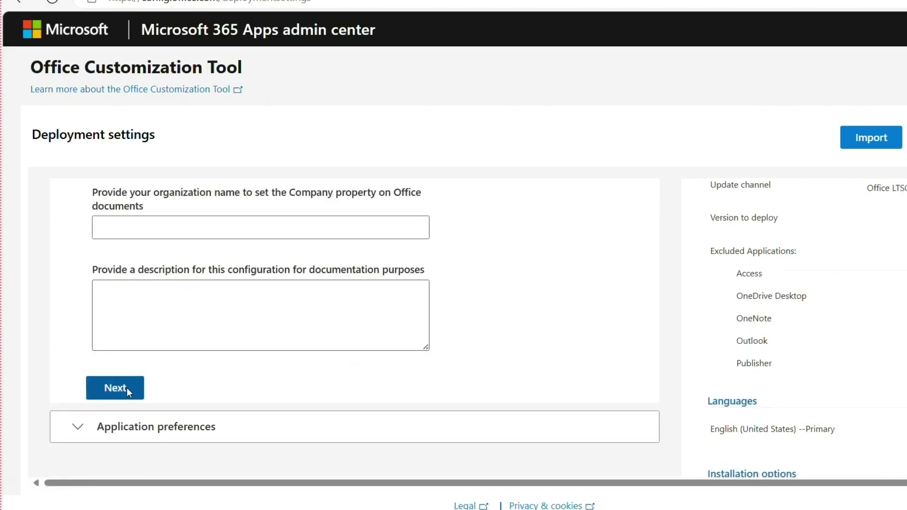
left_click(124, 389)
scroll(278, 338, "down", 6)
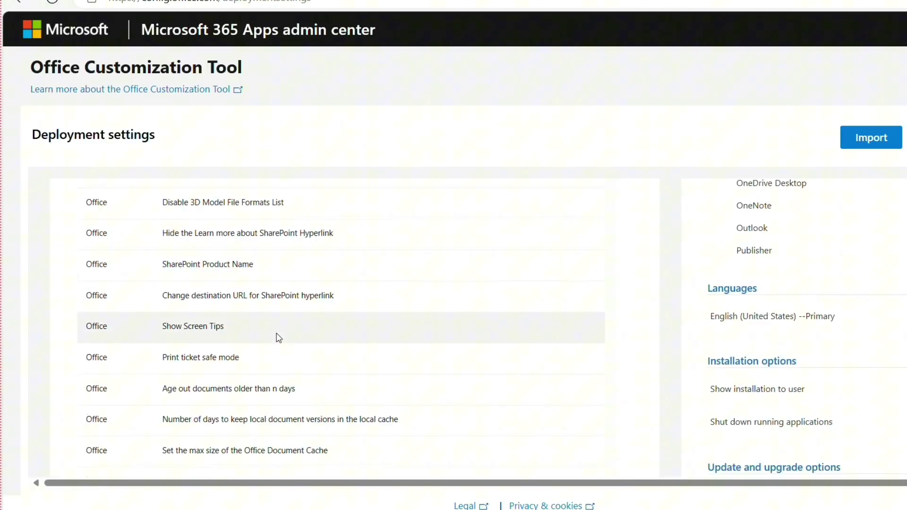
scroll(277, 338, "down", 5)
scroll(749, 280, "down", 3)
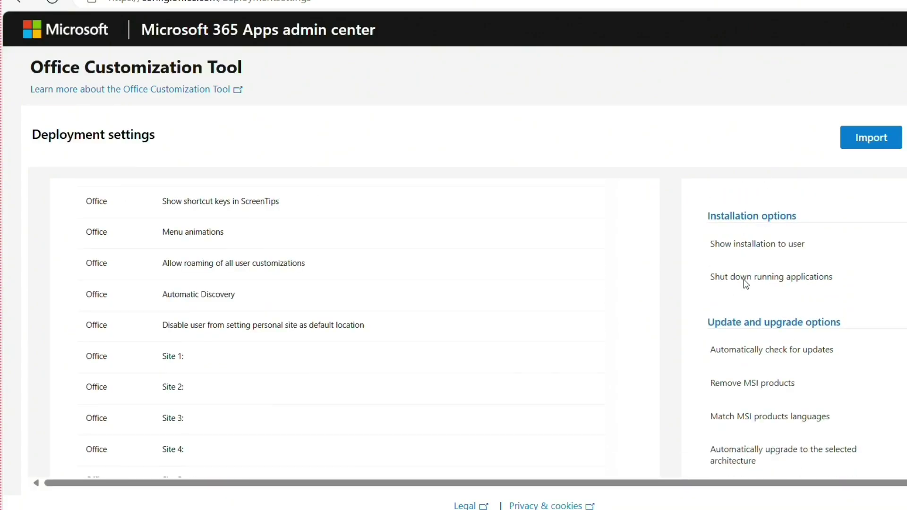
scroll(749, 284, "down", 4)
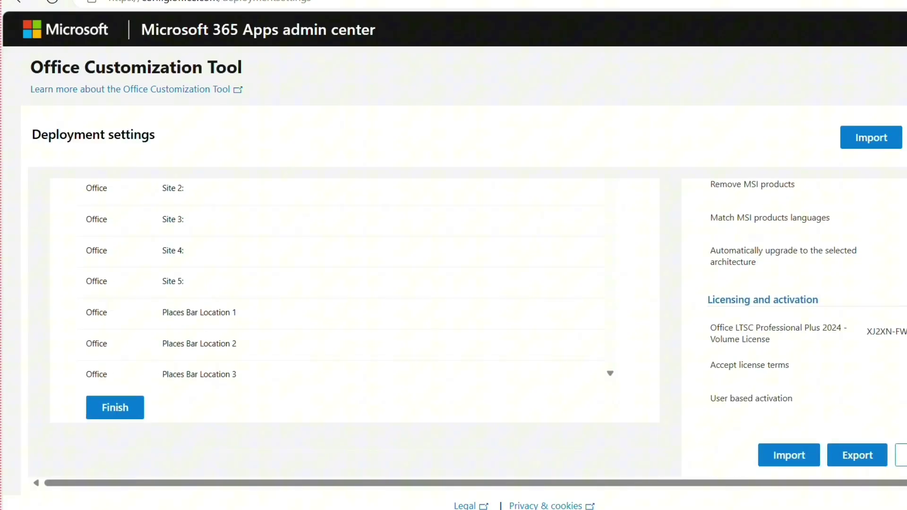
Export the configuration as Configuration.xml with Office Open XML default formats, accepting the terms.
left_click(104, 411)
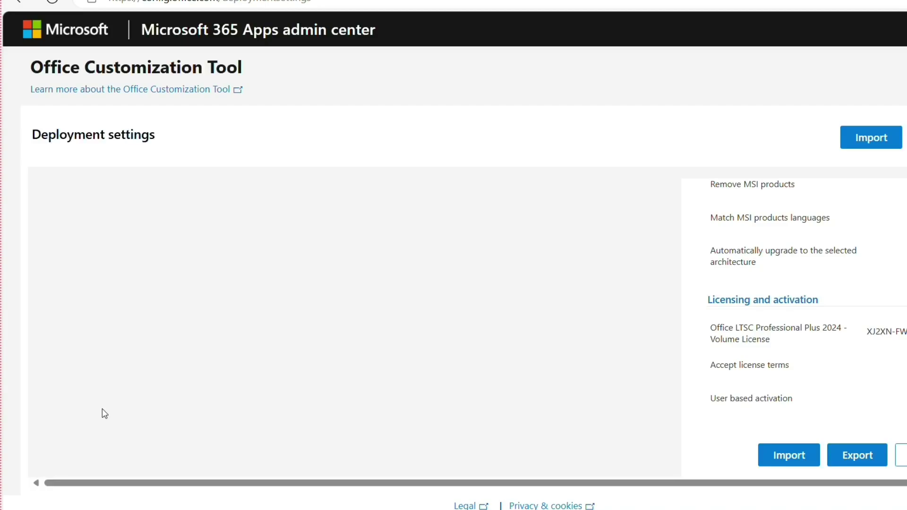
left_click(874, 457)
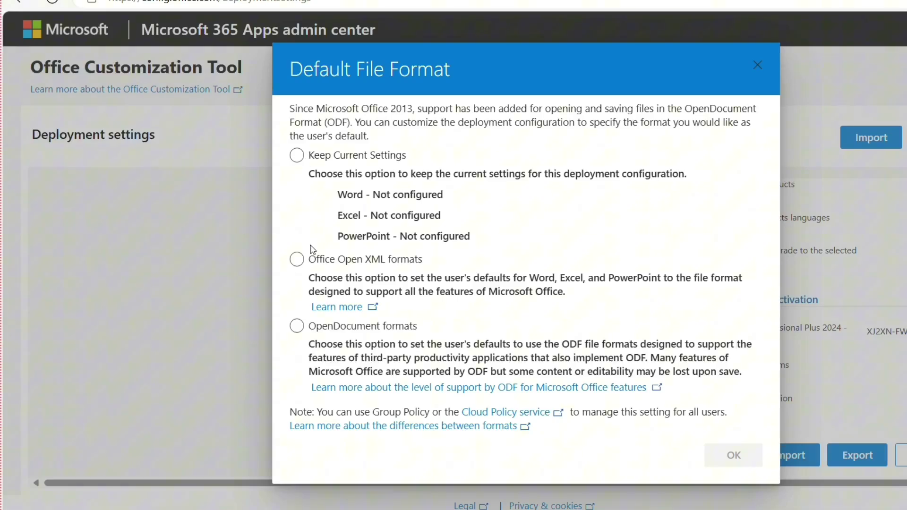
left_click(313, 261)
left_click(734, 455)
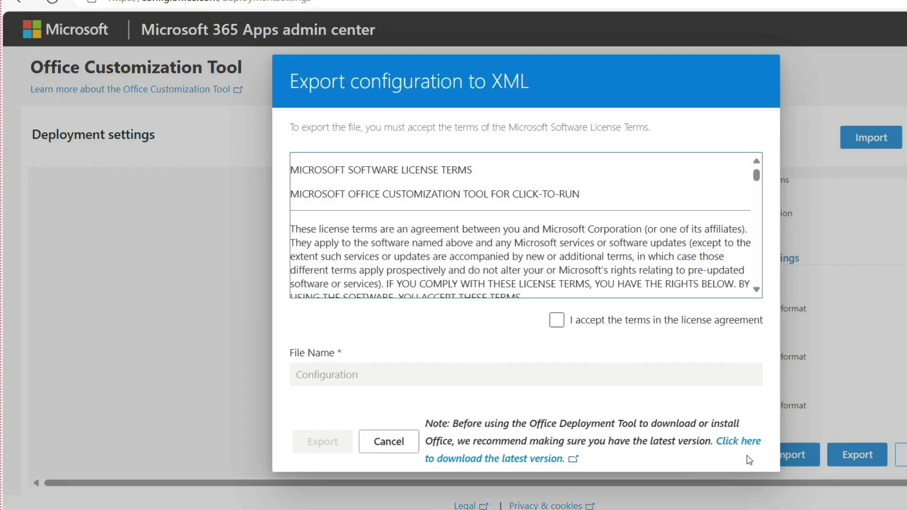
left_click(555, 322)
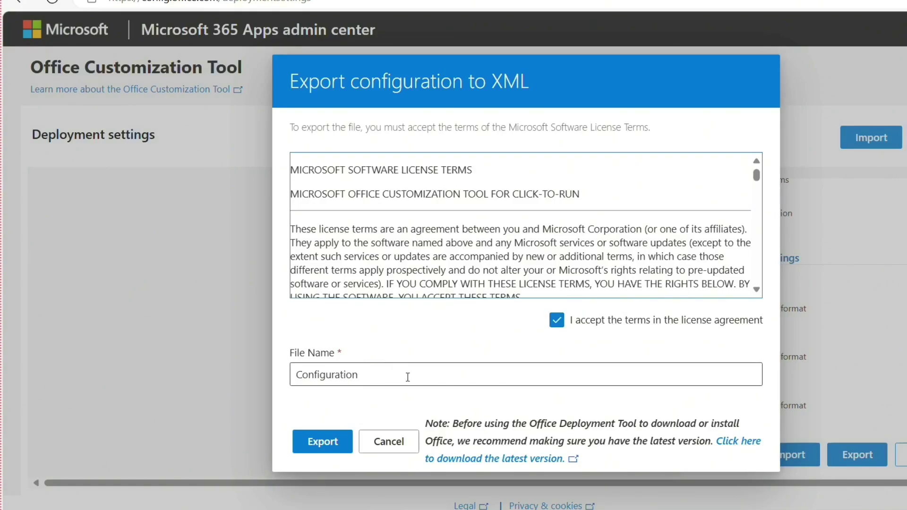
left_click(324, 444)
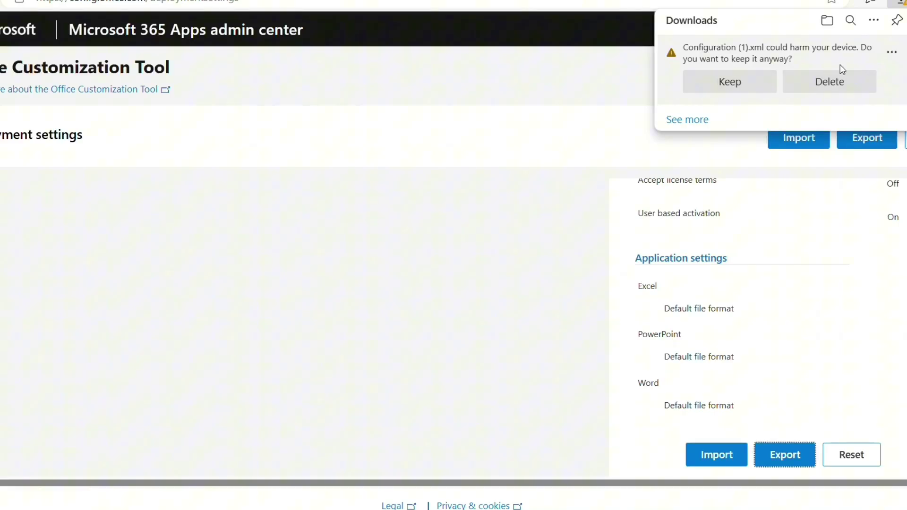
Dismiss the download warning and search Bing for 'office deployment tool'.
left_click(622, 95)
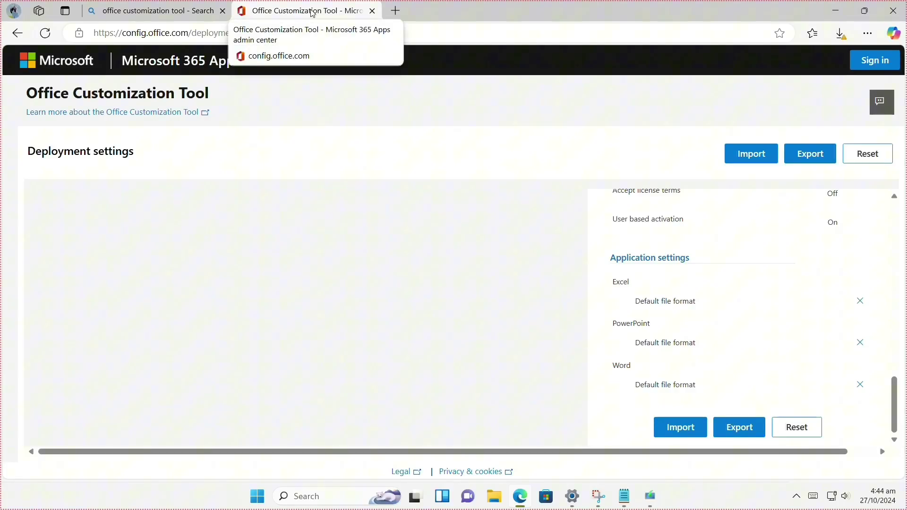
left_click(303, 33)
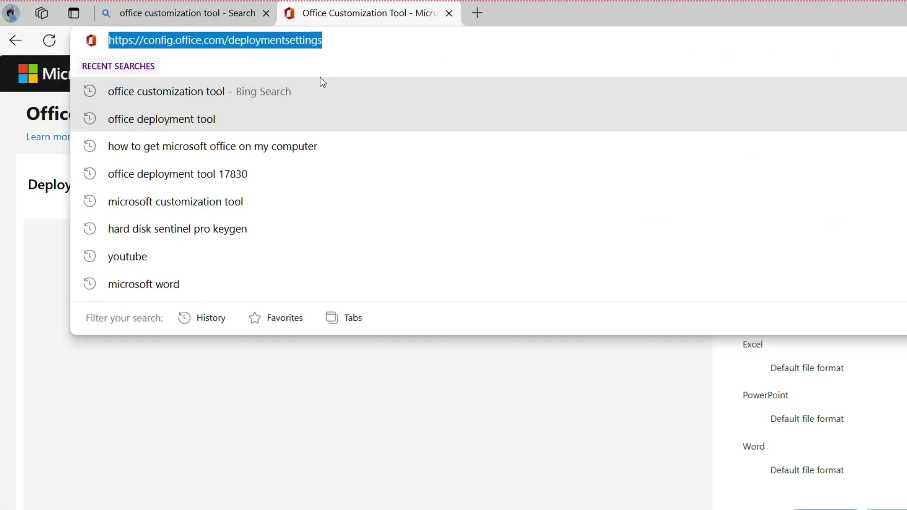
type("o")
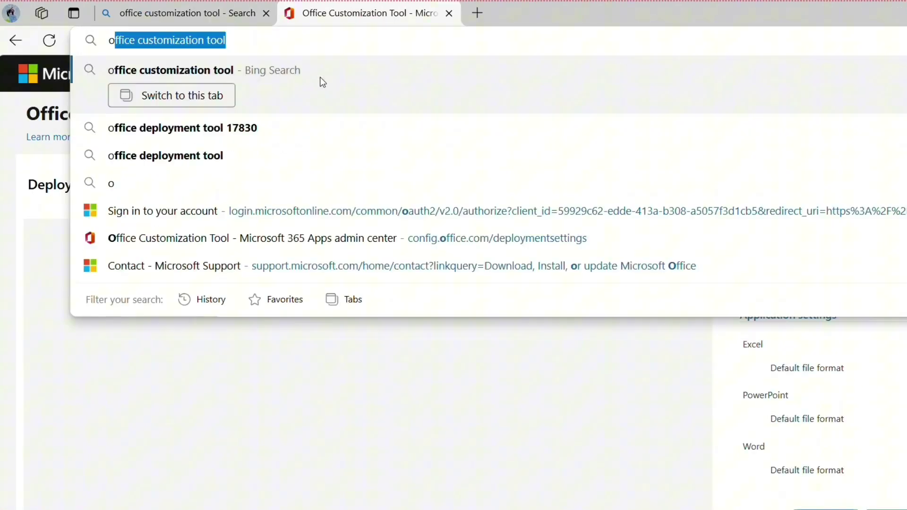
type("ffice ")
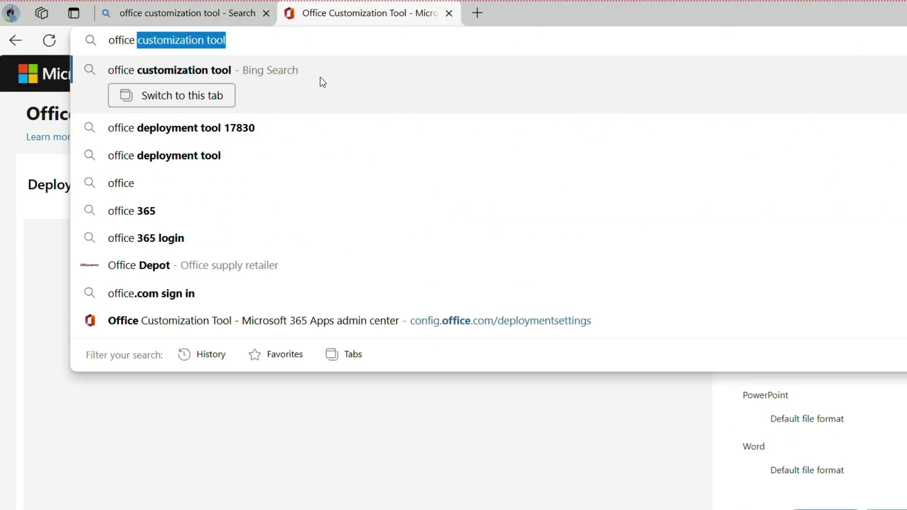
type("de")
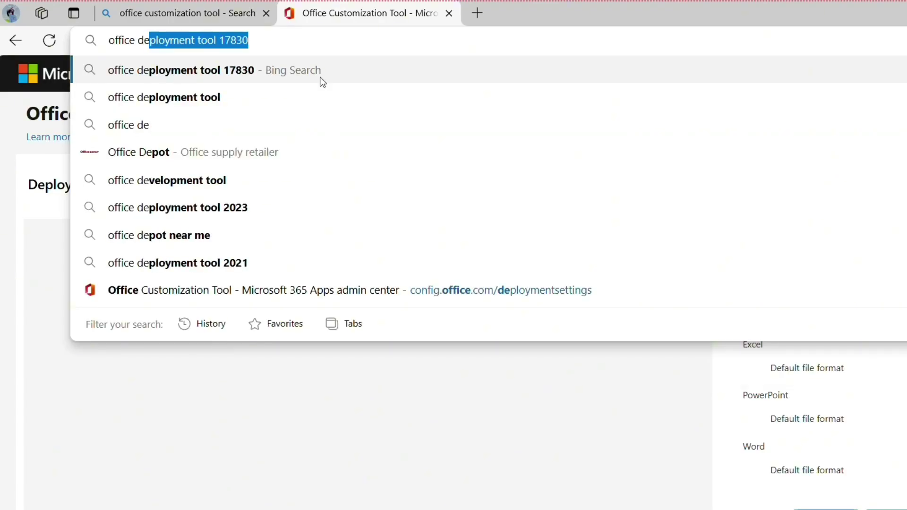
type("ploym")
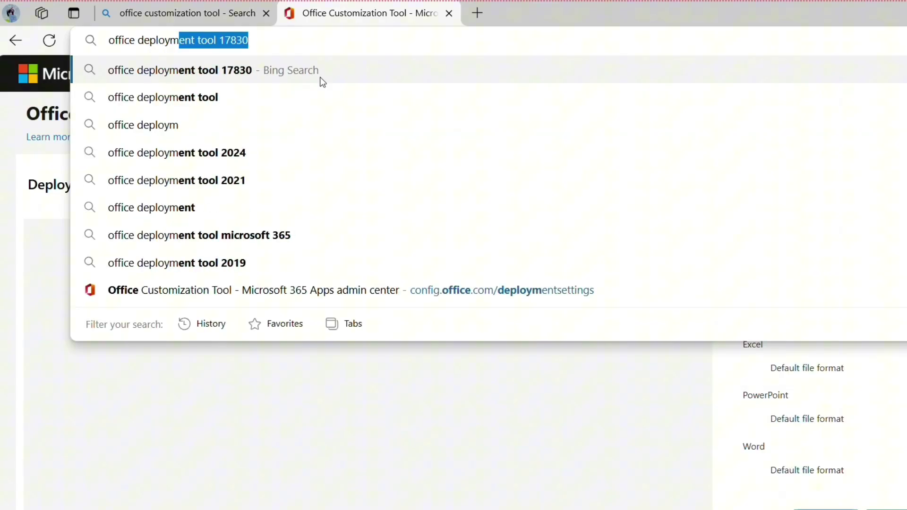
type("ent tool")
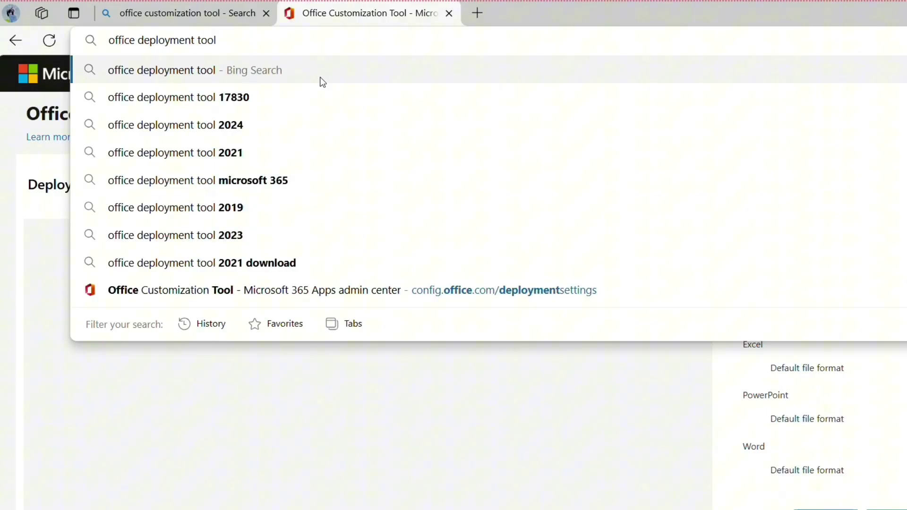
key("Return")
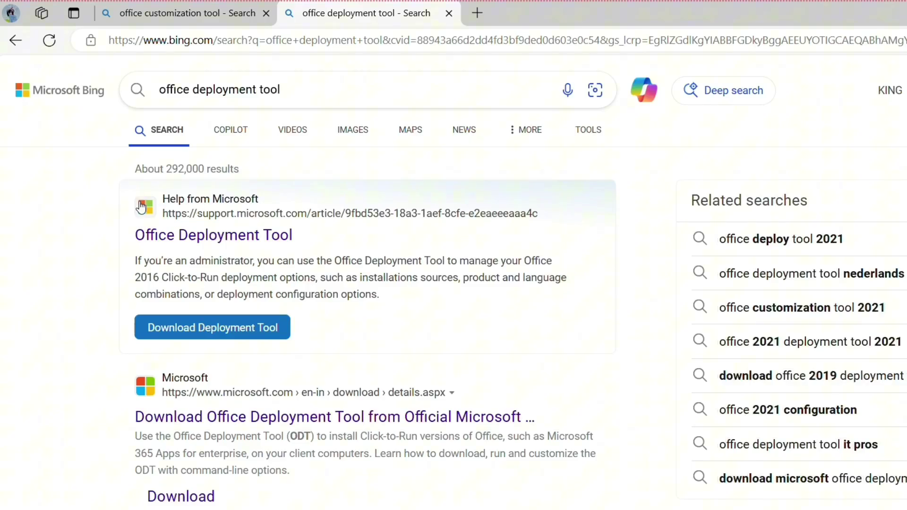
Highlight the first result's description text, then minimize Edge to show the desktop.
left_click_drag(151, 235, 213, 243)
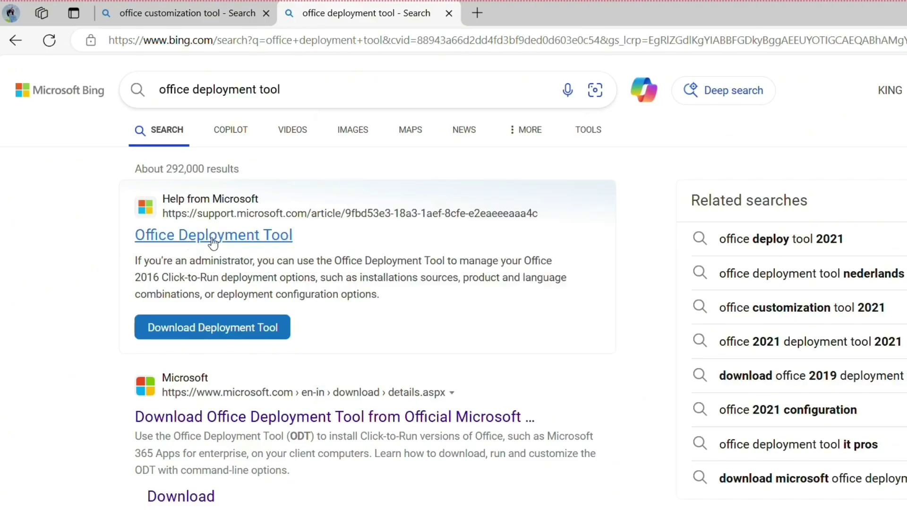
left_click_drag(146, 258, 499, 316)
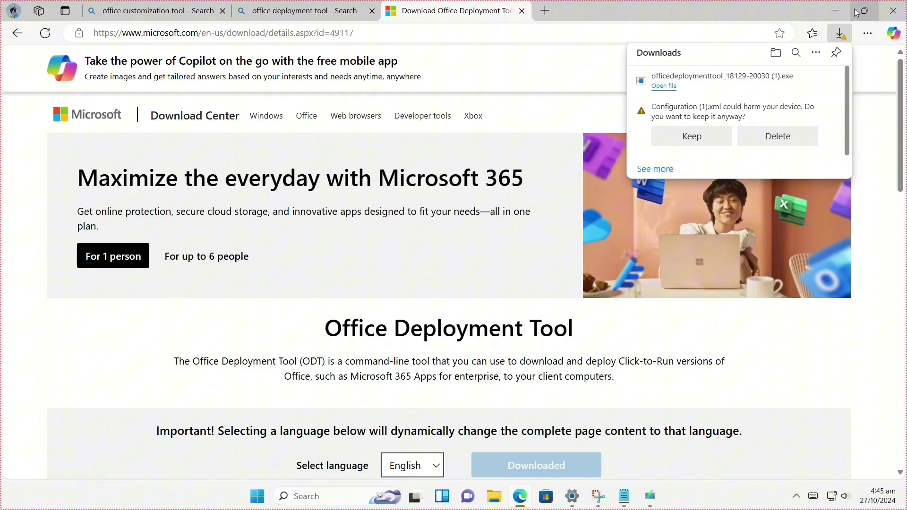
left_click(836, 11)
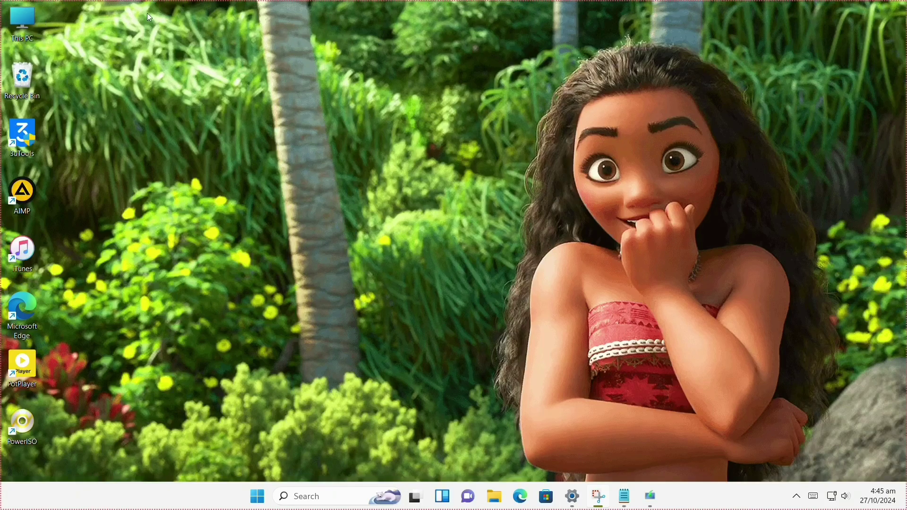
Open Local Disk (C:) from This PC and create a folder named MICROSOFT OFICE 2024.
double_click(20, 27)
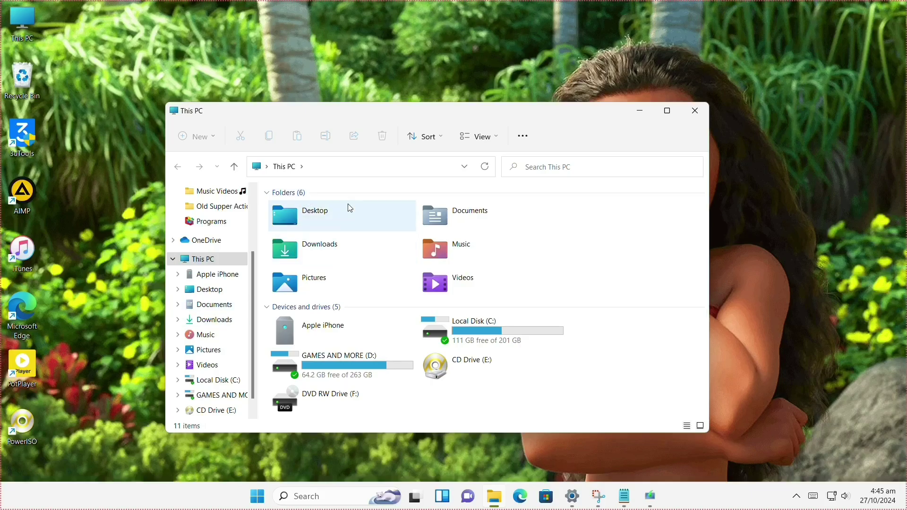
left_click(345, 365)
double_click(492, 331)
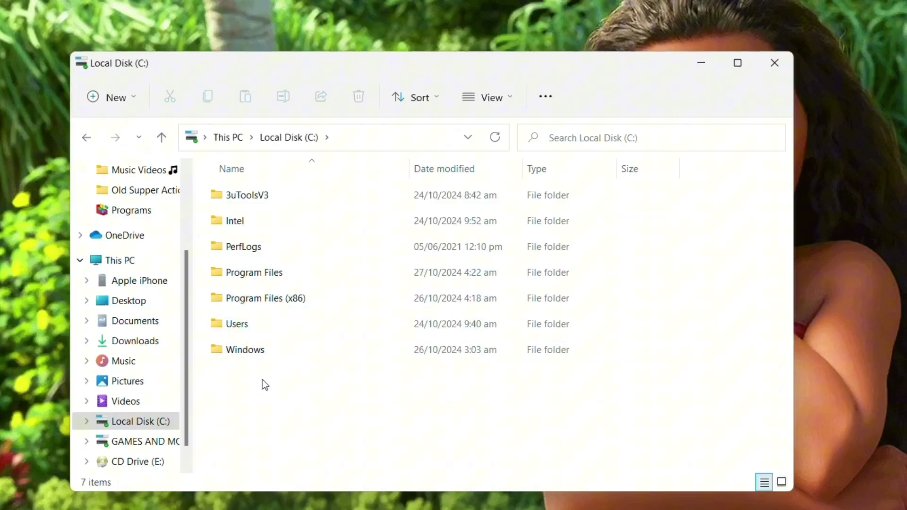
right_click(265, 385)
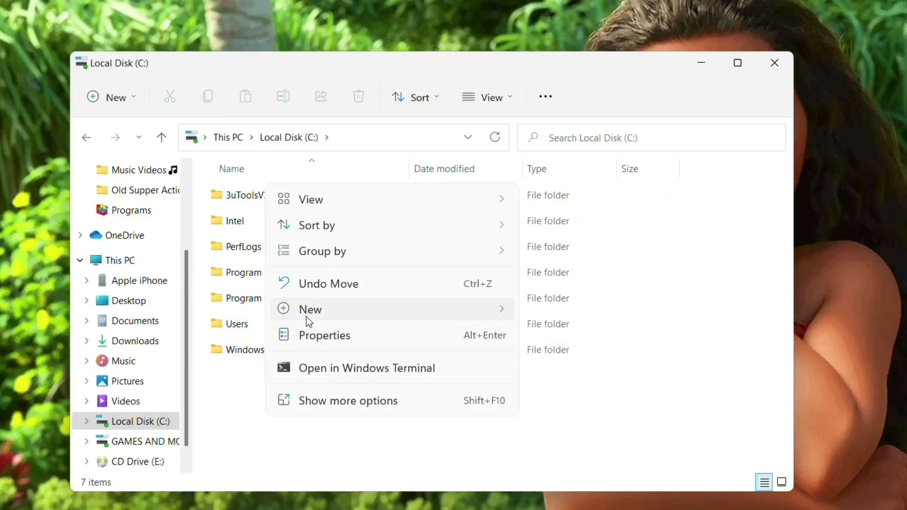
mouse_move(333, 312)
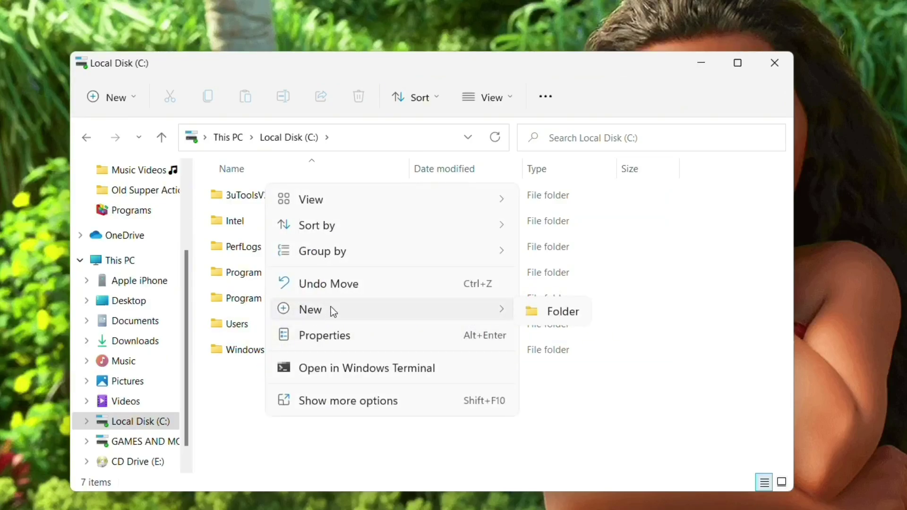
left_click(541, 313)
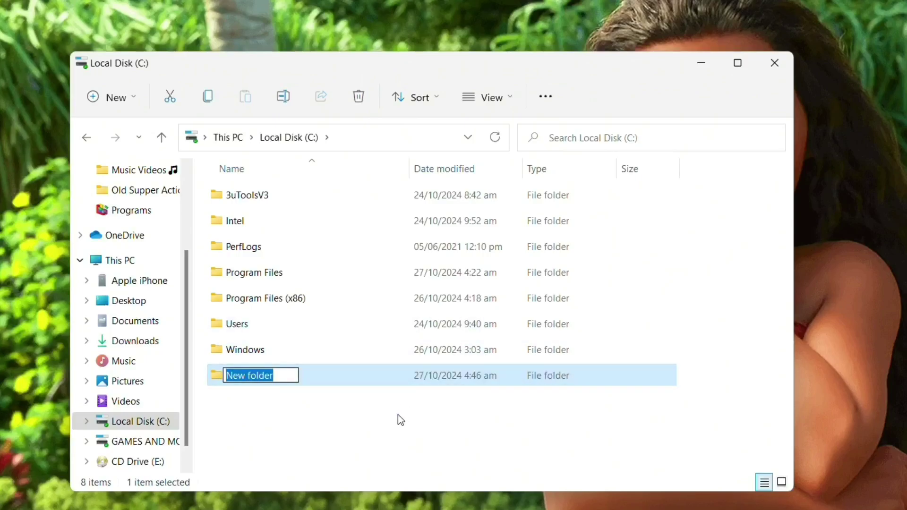
type("M")
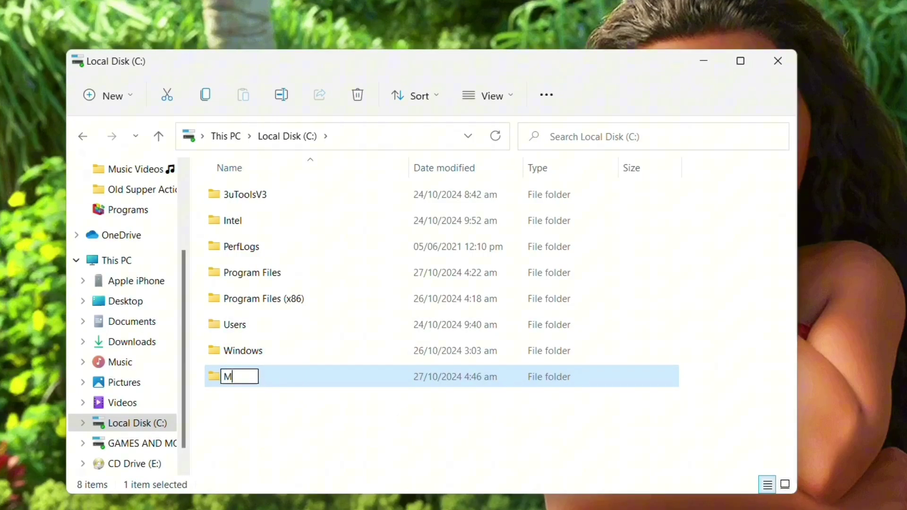
type("ICRO")
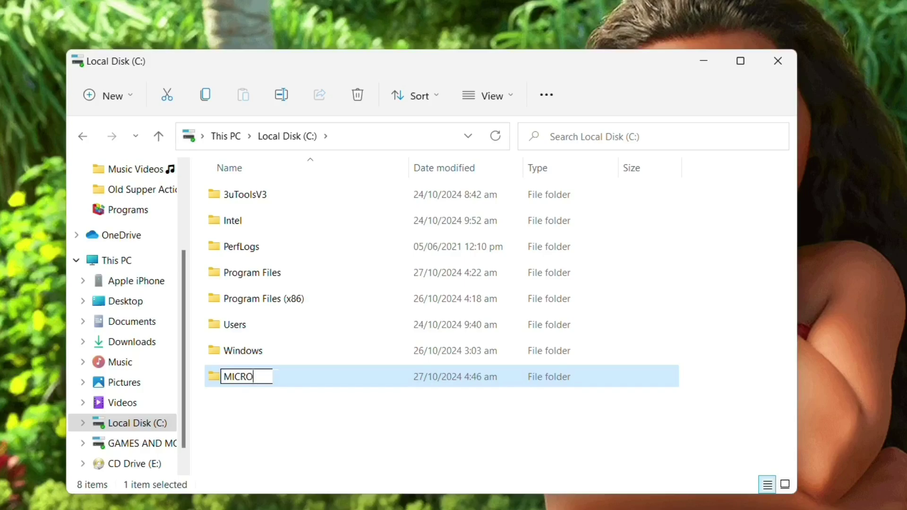
type("SOFT")
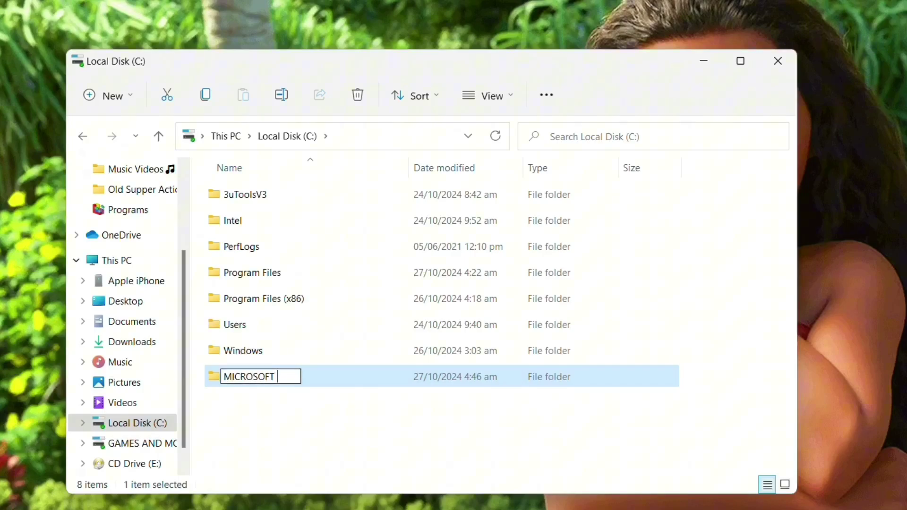
type(" OFICE")
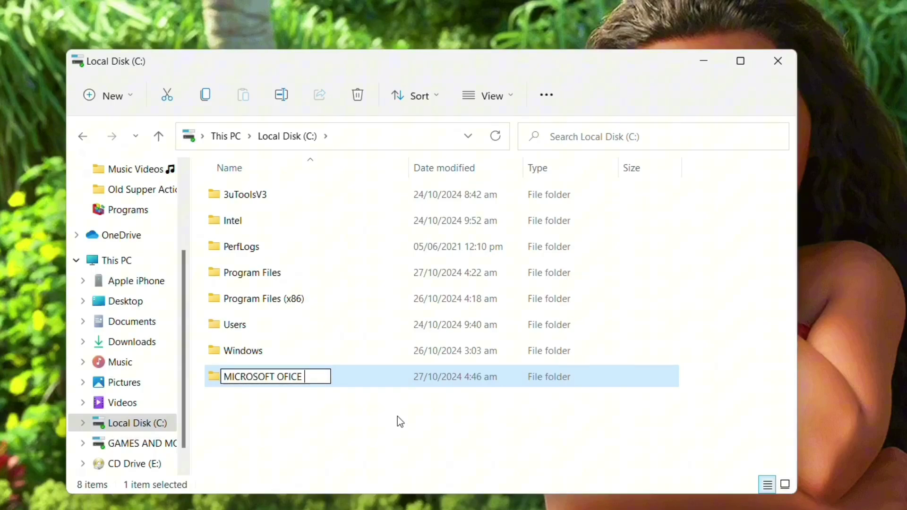
type(" 2024")
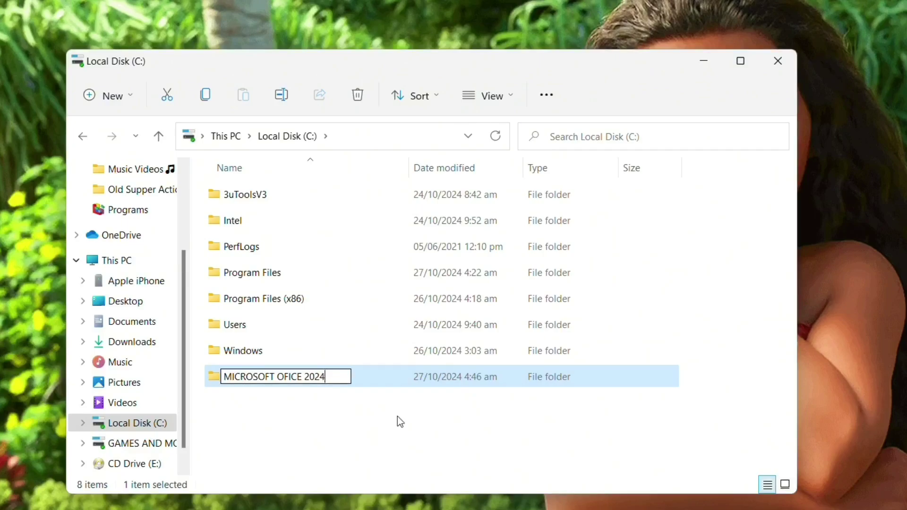
key("Return")
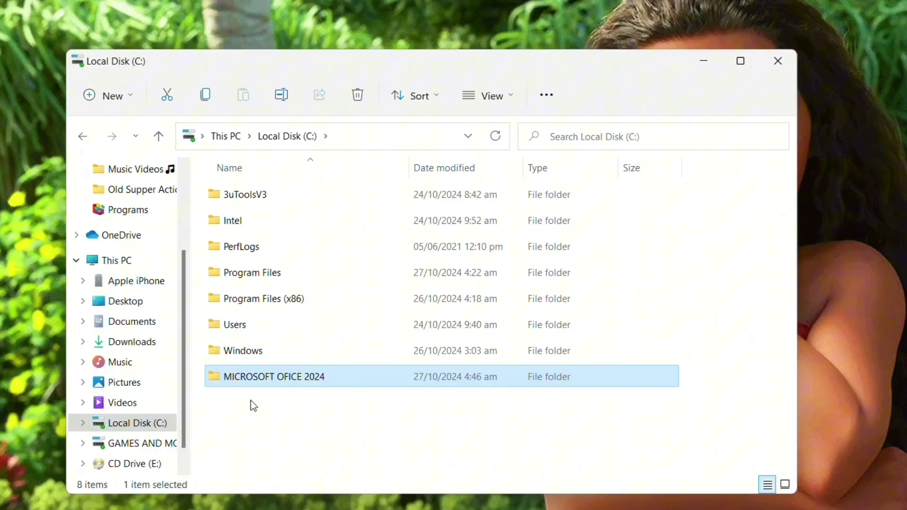
double_click(232, 378)
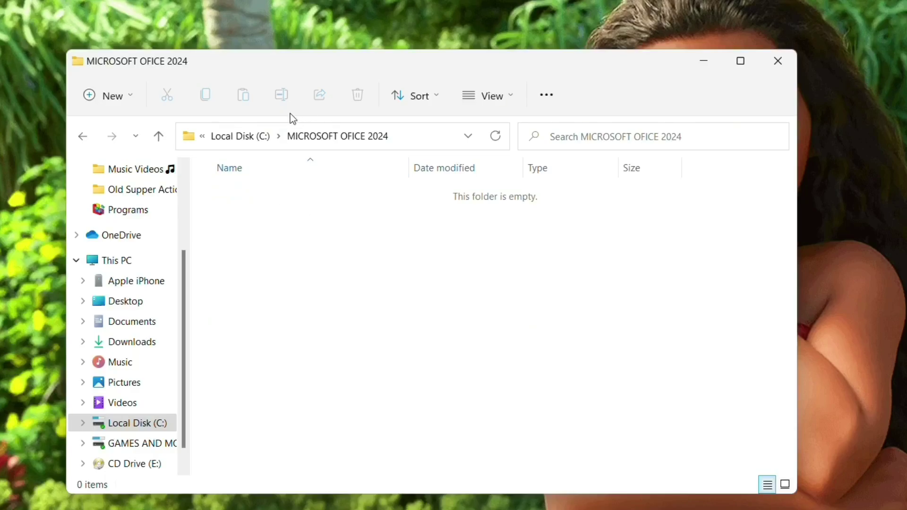
left_click_drag(481, 55, 511, 50)
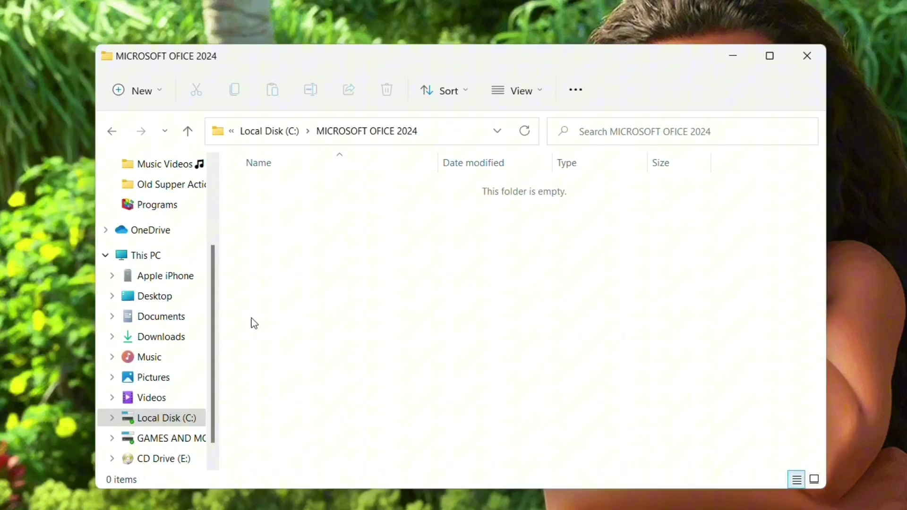
left_click(161, 336)
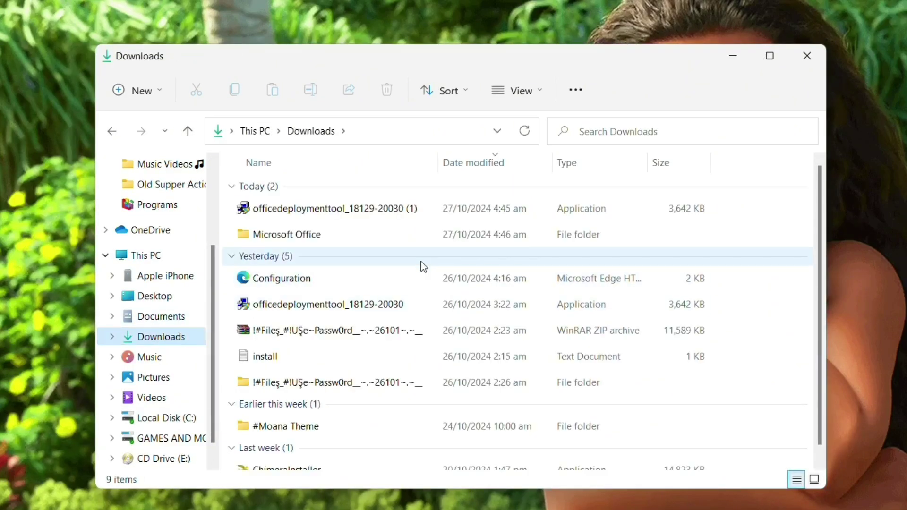
left_click(322, 209)
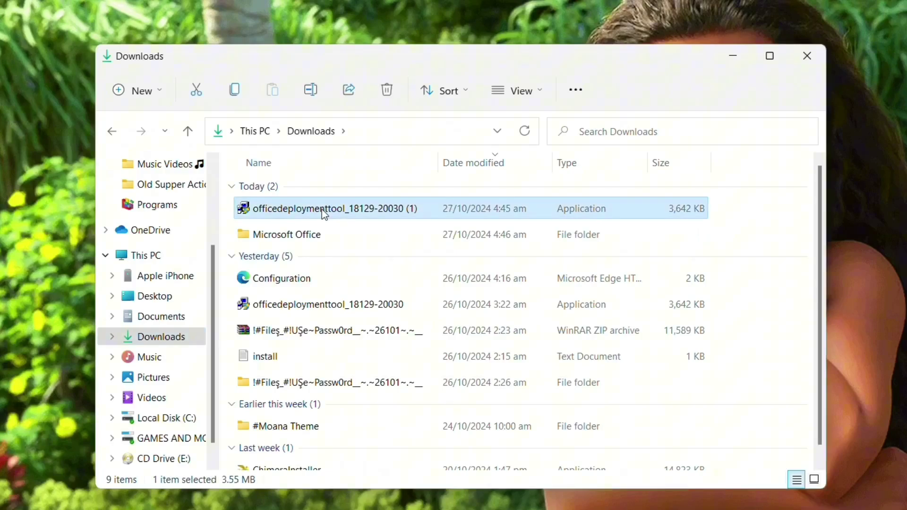
right_click(322, 209)
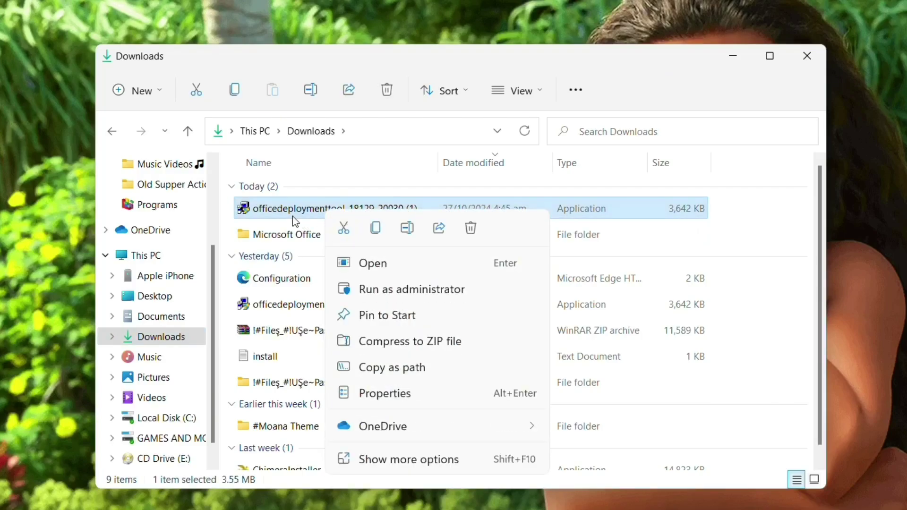
left_click(284, 183)
left_click(234, 92)
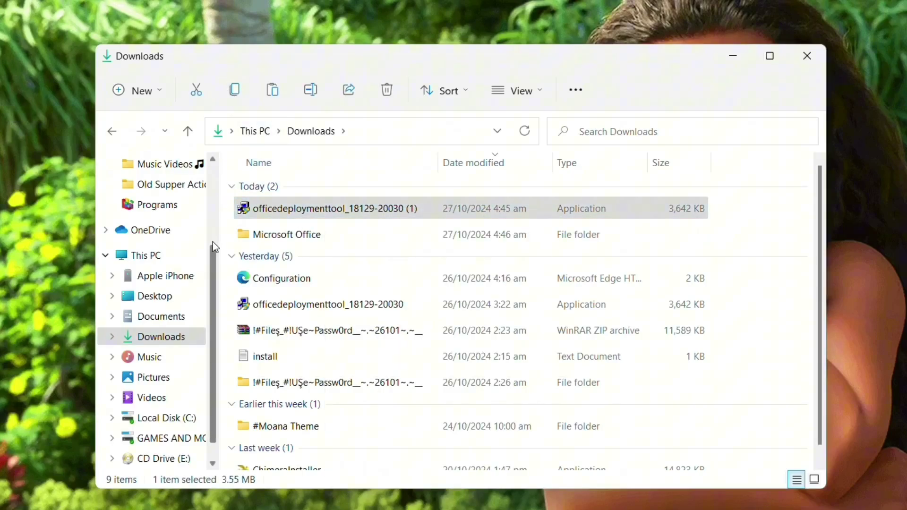
left_click(115, 134)
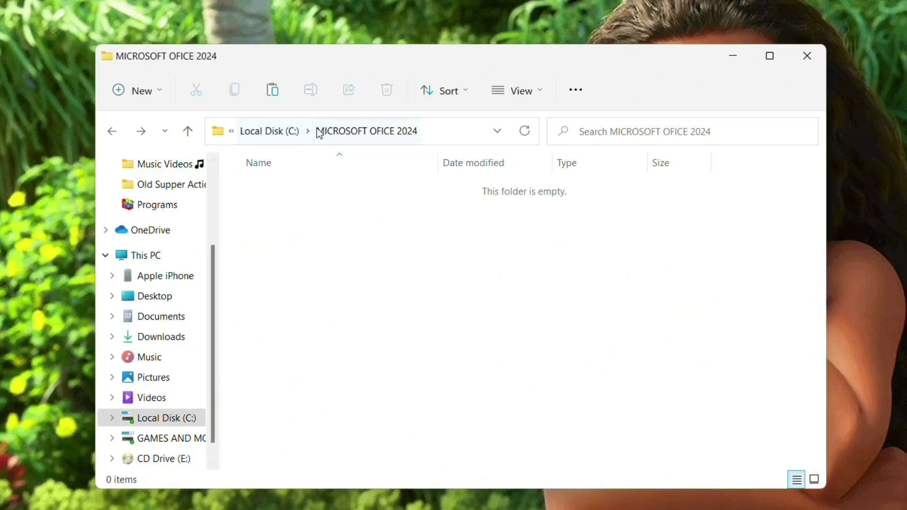
left_click(190, 131)
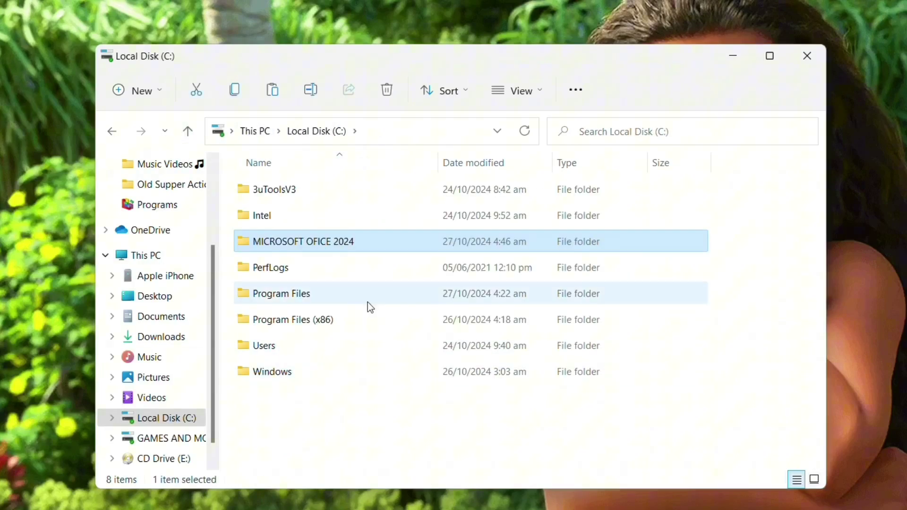
double_click(328, 244)
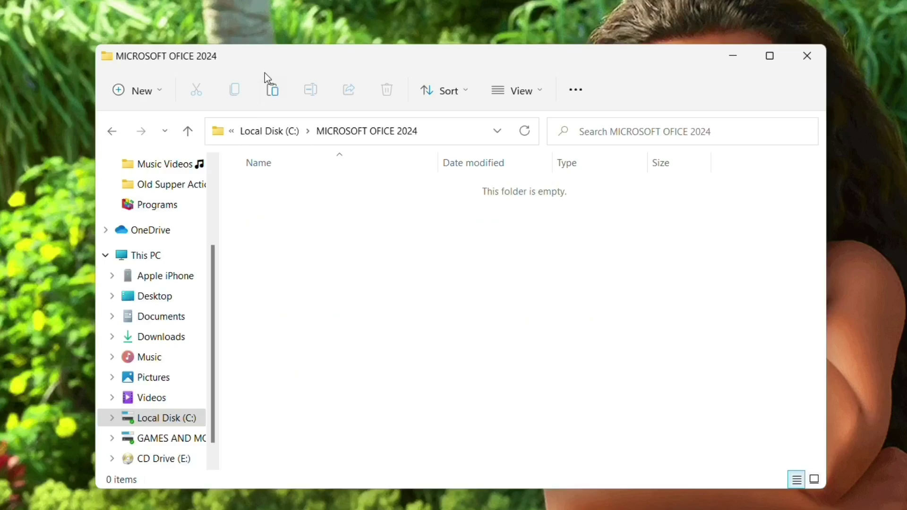
left_click(272, 89)
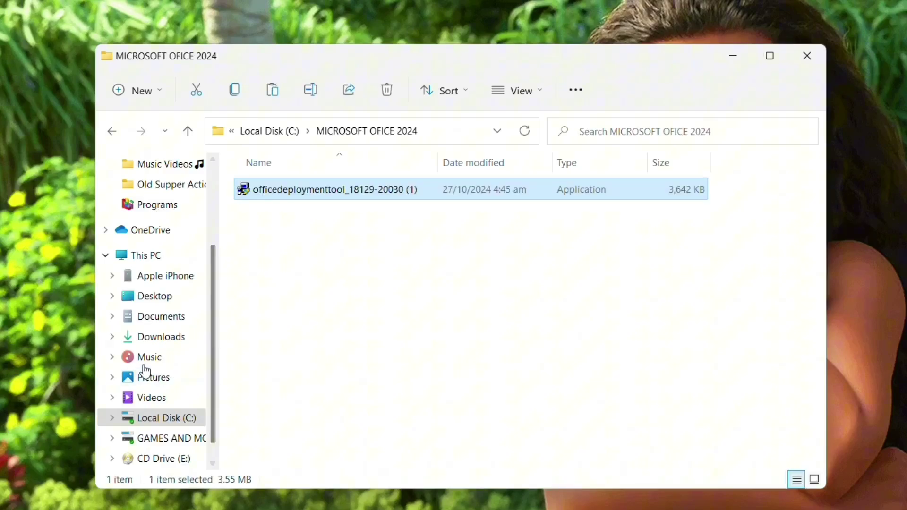
Copy the Configuration file from Downloads into C:\MICROSOFT OFICE 2024.
left_click(134, 343)
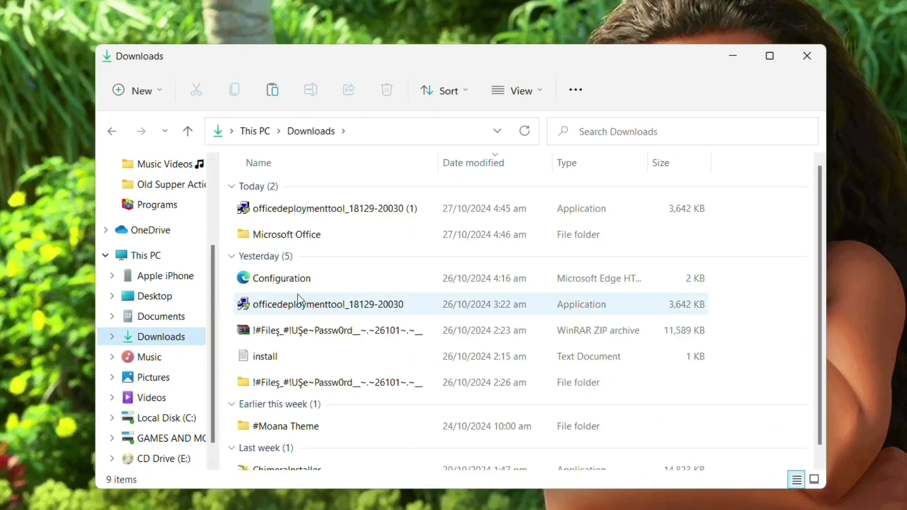
left_click(307, 287)
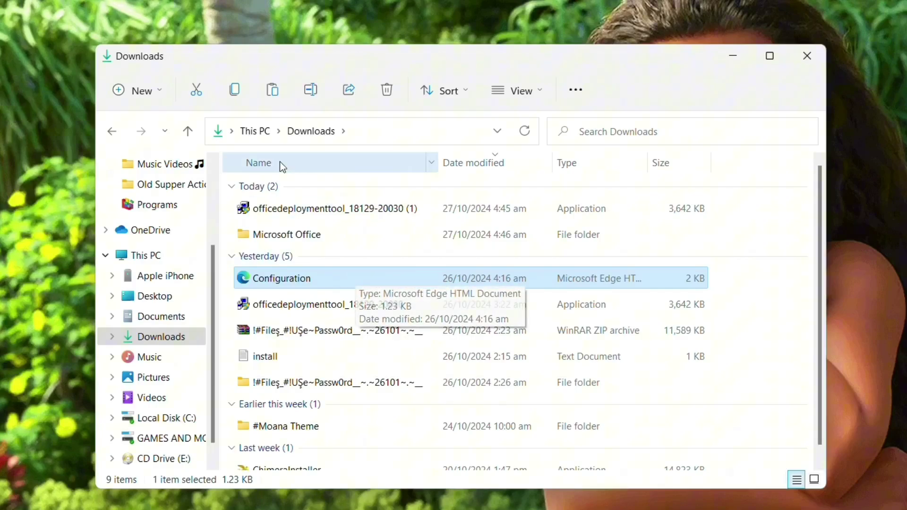
left_click(226, 92)
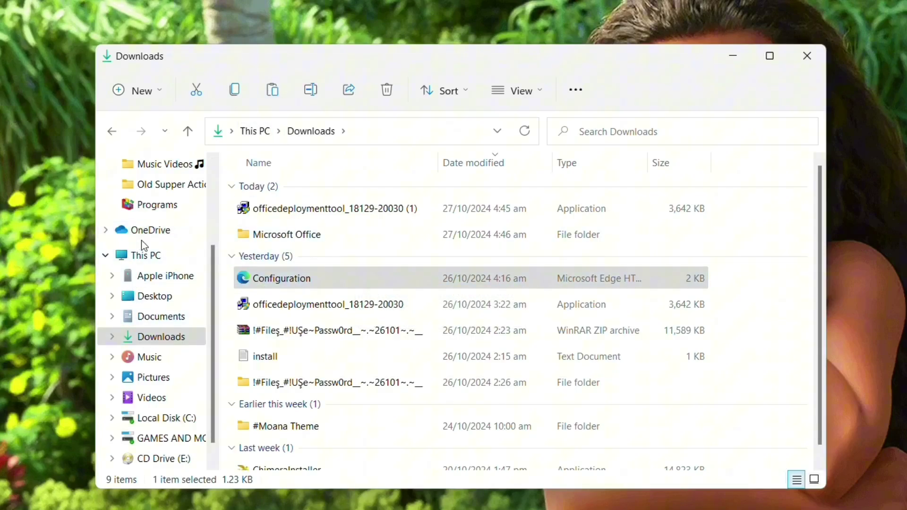
left_click(150, 257)
double_click(492, 358)
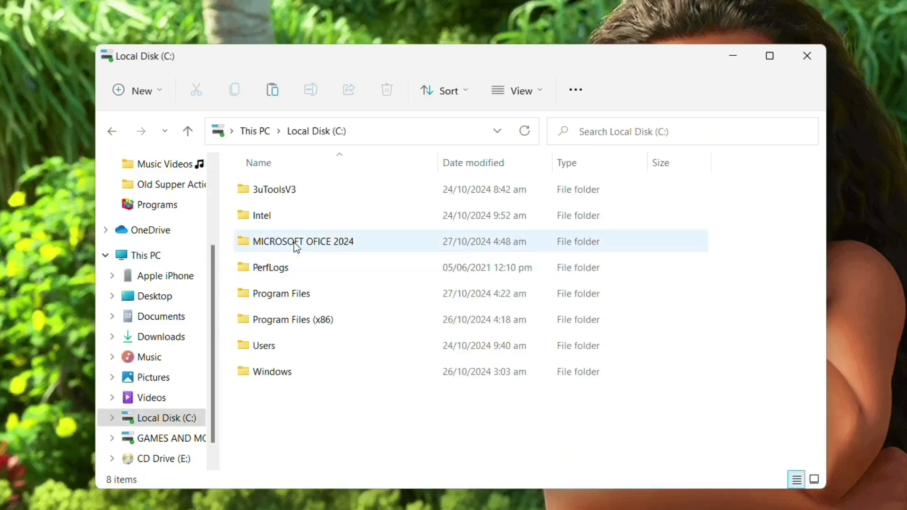
double_click(291, 239)
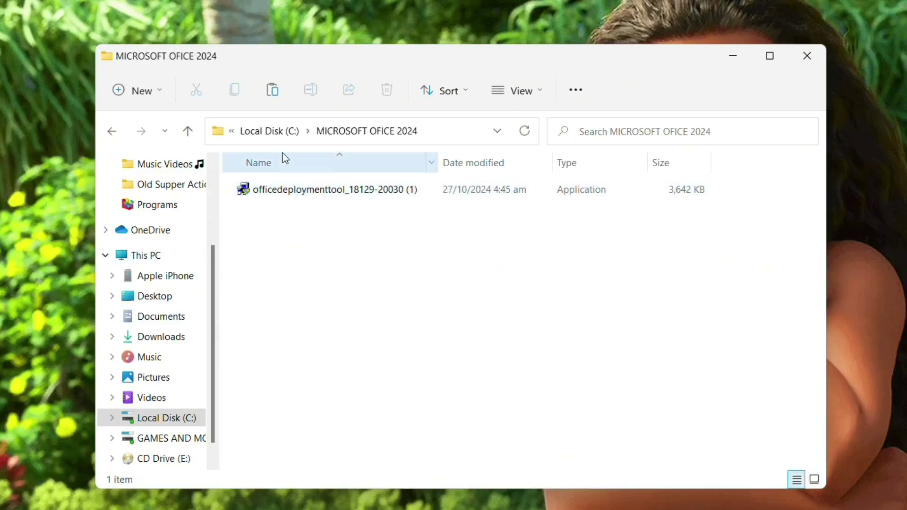
right_click(298, 227)
left_click(317, 244)
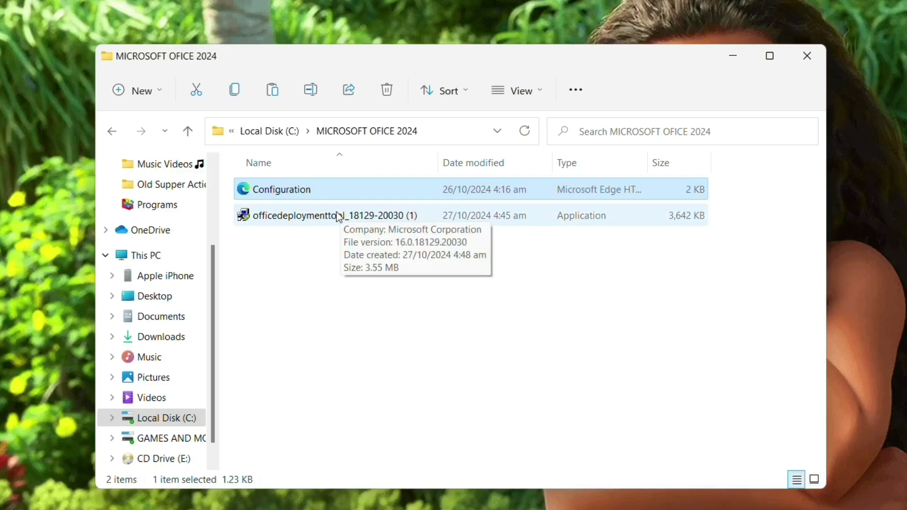
Launch the Office Deployment Tool installer and accept its license terms.
double_click(339, 216)
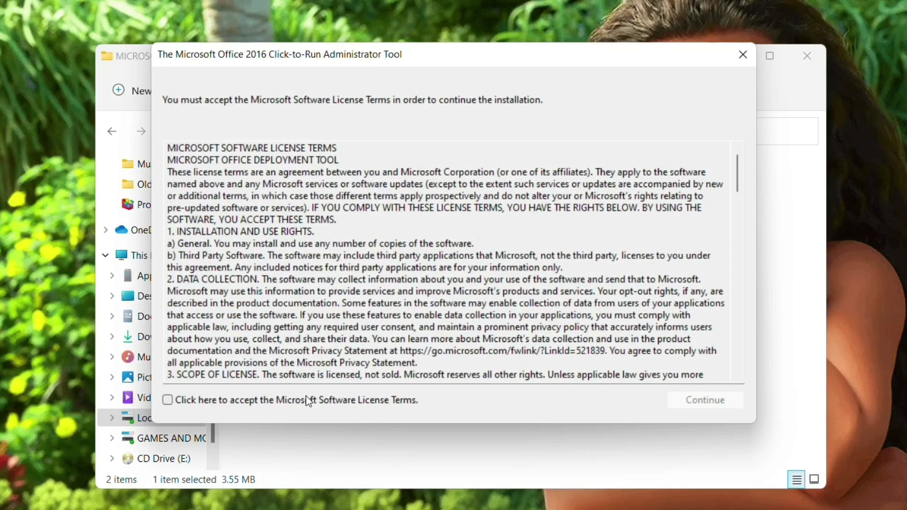
left_click(308, 401)
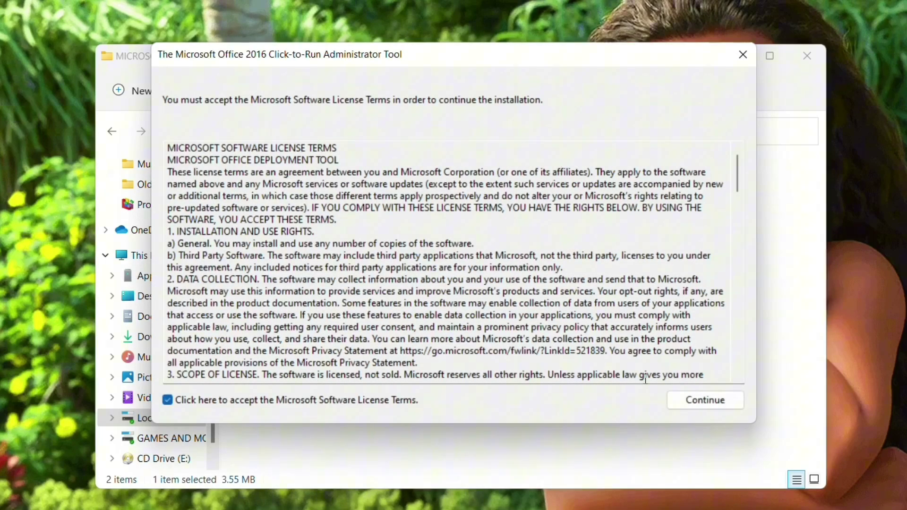
left_click(705, 400)
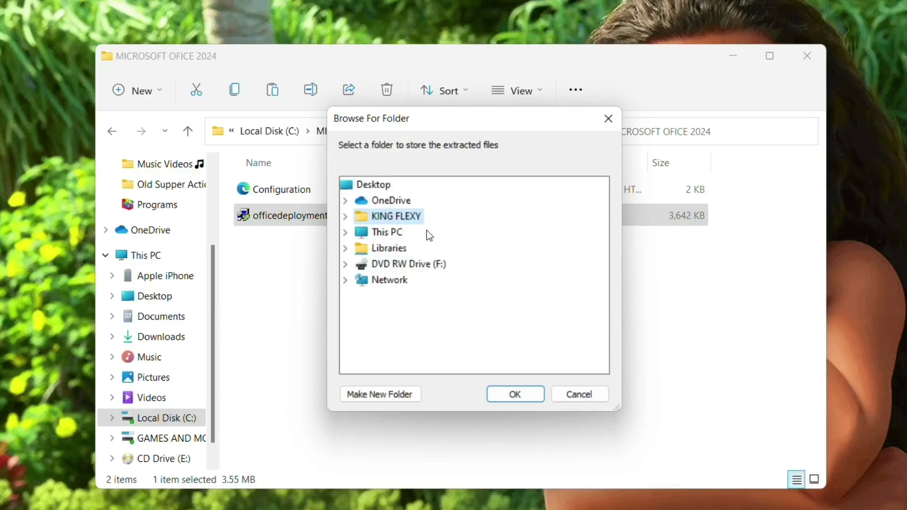
Choose C:\MICROSOFT OFICE 2024 as the extraction folder and extract the files.
double_click(370, 236)
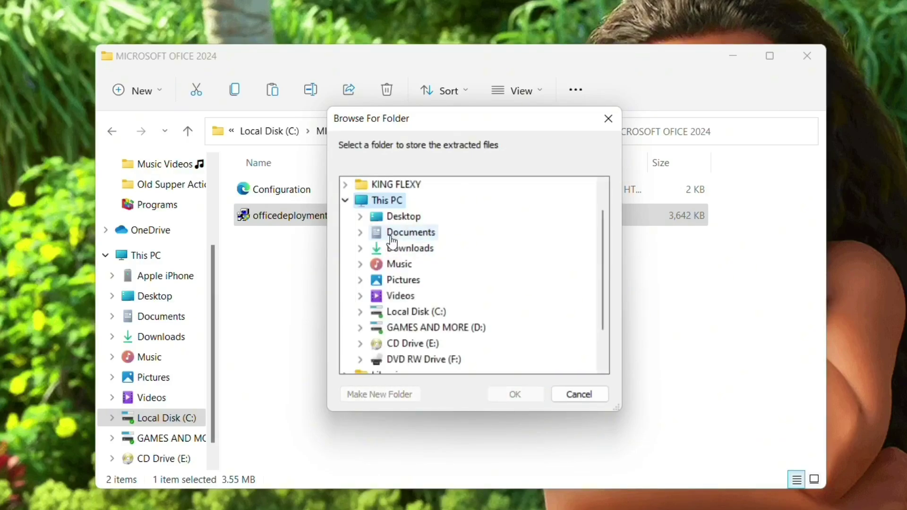
double_click(410, 313)
left_click(436, 284)
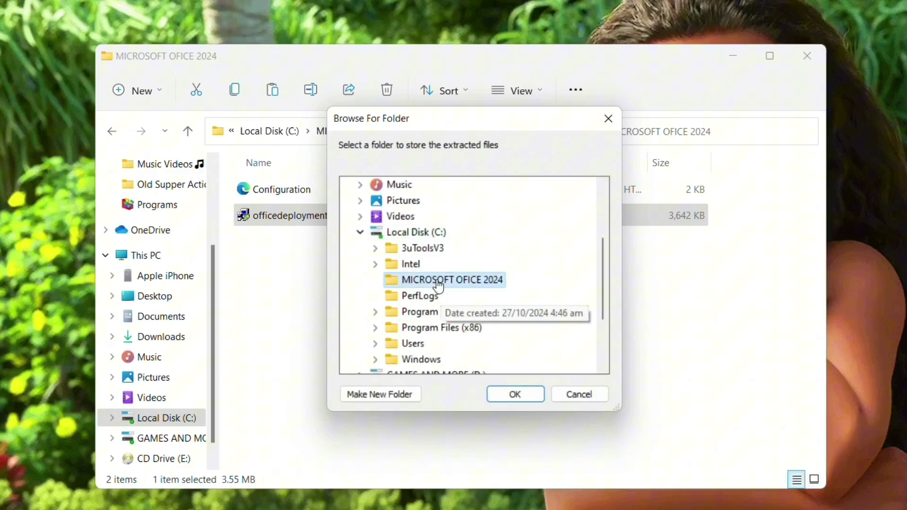
left_click(529, 398)
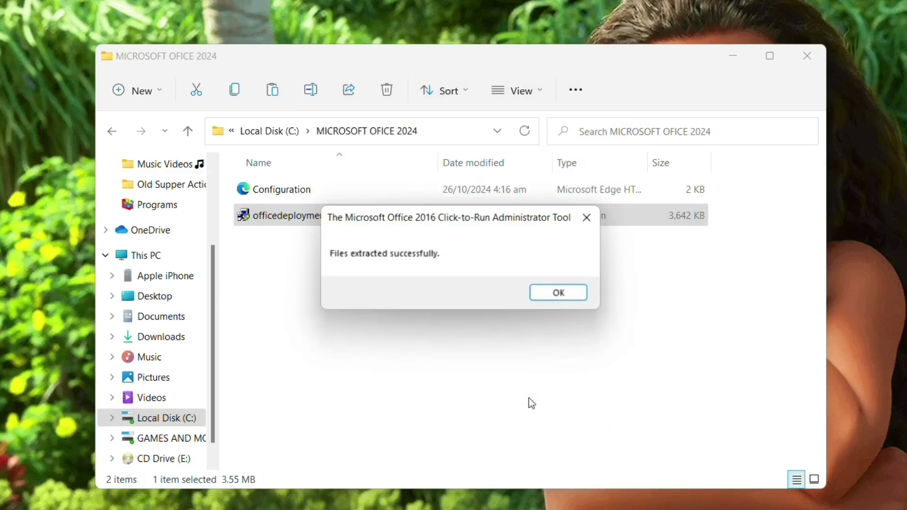
Dismiss the extraction success message, check MICROSOFT OFICE 2024's contents, and return to Local Disk (C:).
left_click(550, 293)
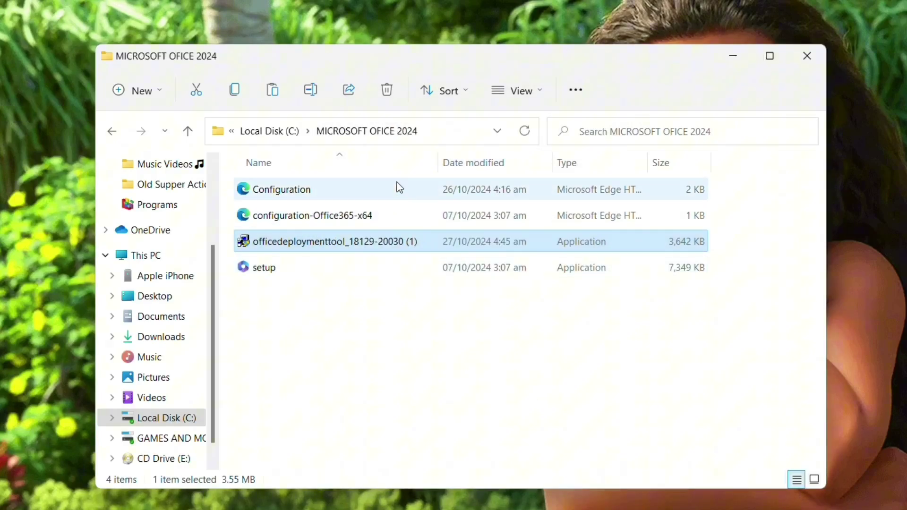
left_click(188, 131)
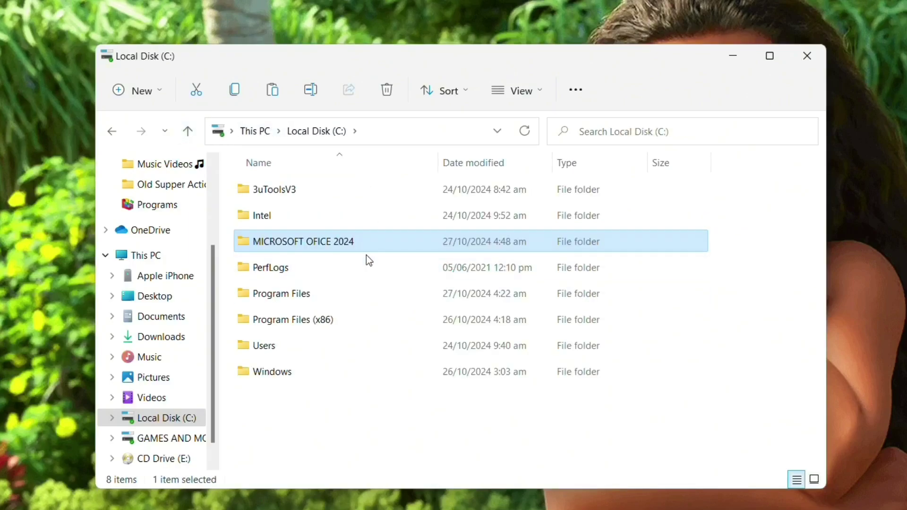
double_click(361, 245)
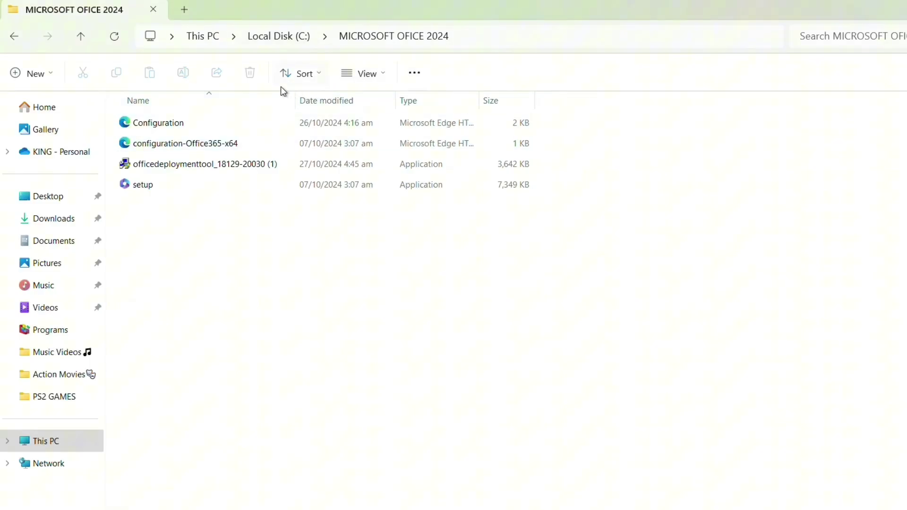
left_click(81, 36)
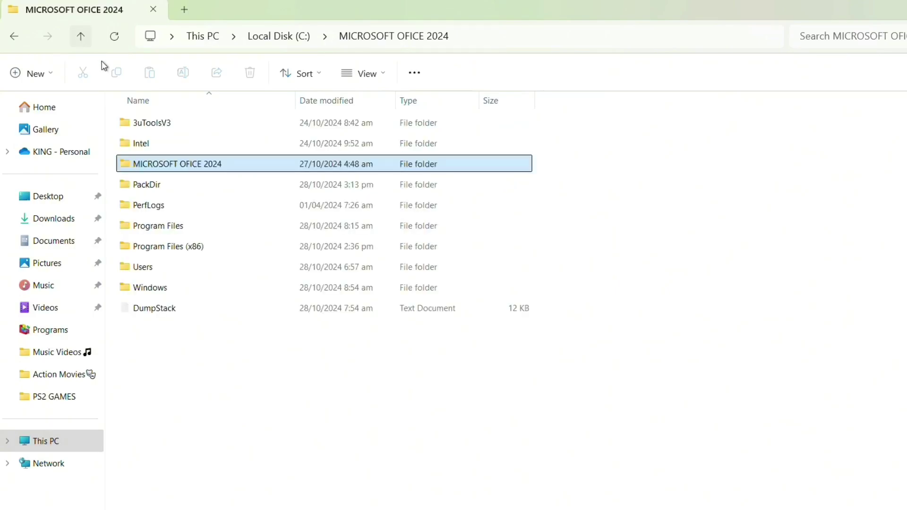
Rename the folder MICROSOFT OFICE 2024 to MICROSOFT 2024 by removing 'OFICE'.
right_click(209, 166)
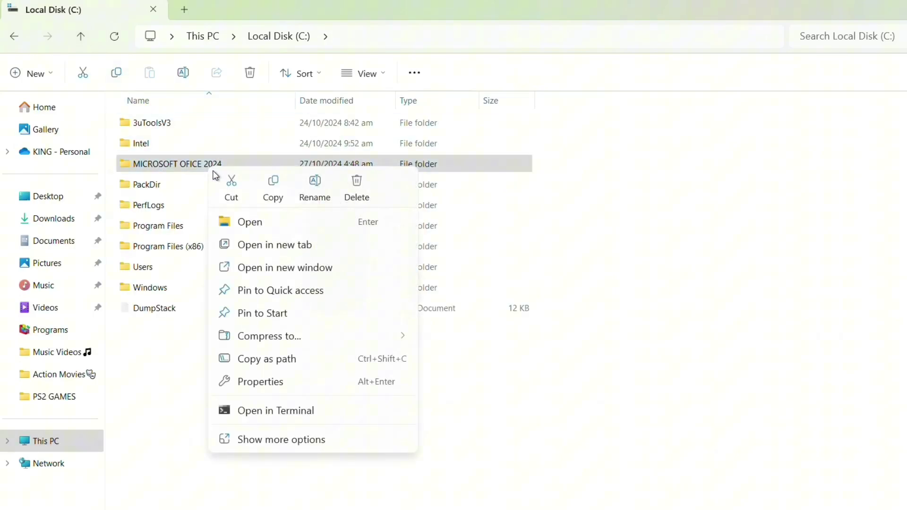
left_click(315, 189)
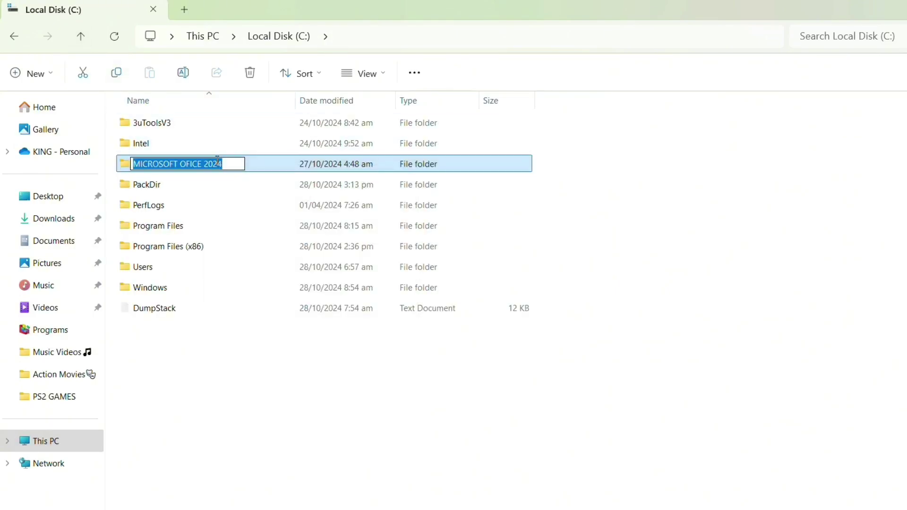
left_click(205, 164)
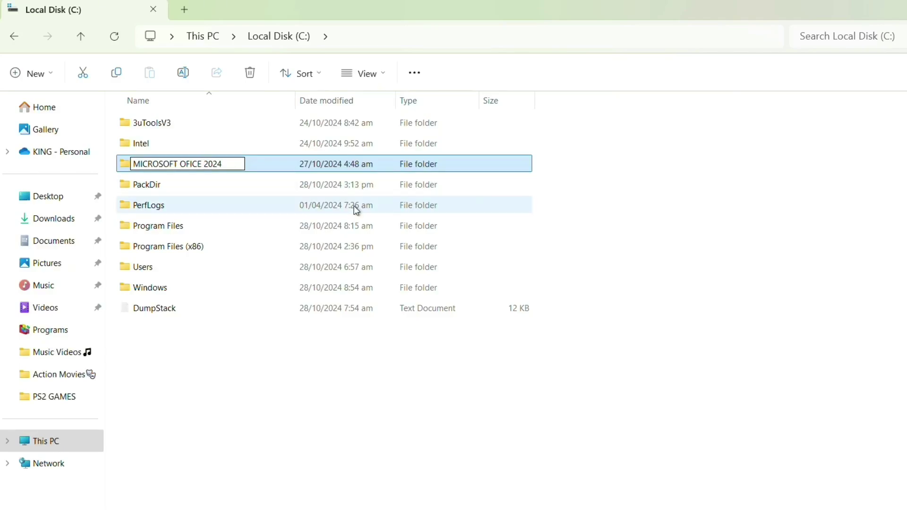
key("BackSpace")
key("BackSpace")
key("BackSpace")
key("BackSpace")
key("BackSpace")
key("BackSpace")
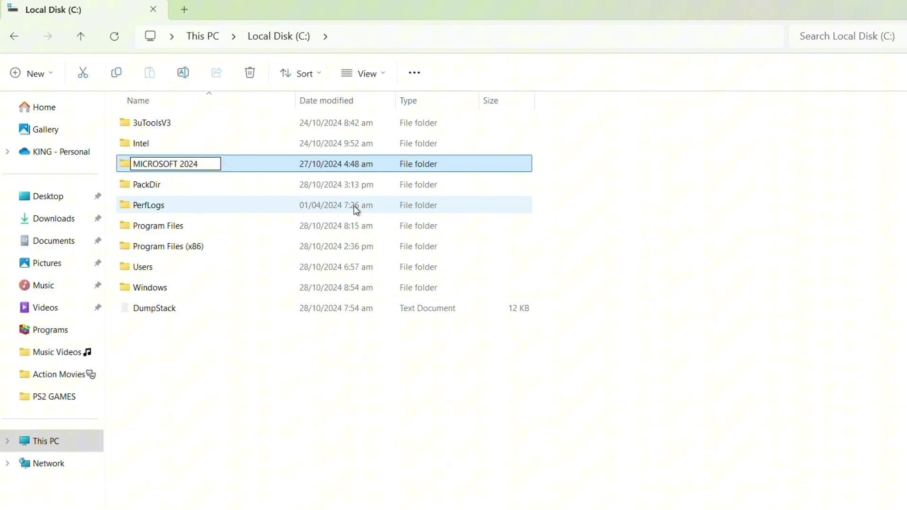
key("Return")
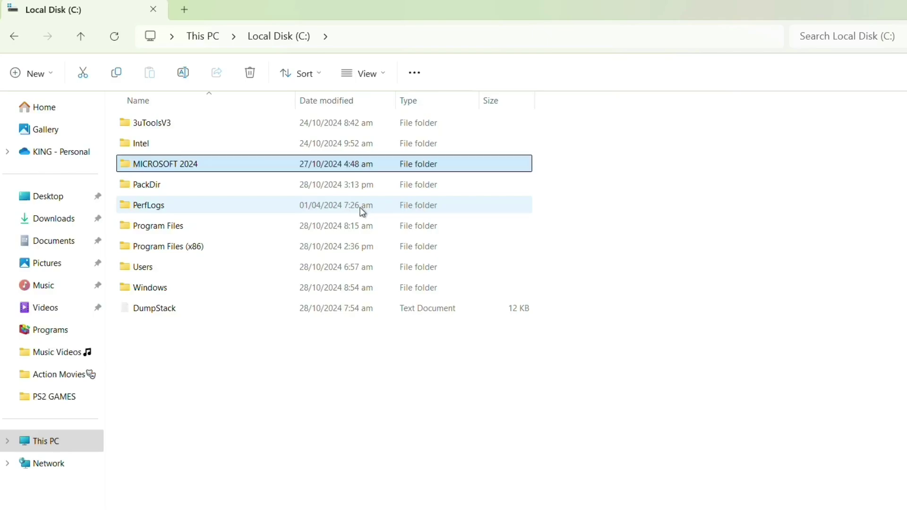
Open MICROSOFT 2024 and launch Command Prompt there by entering cmd in the address bar.
double_click(184, 164)
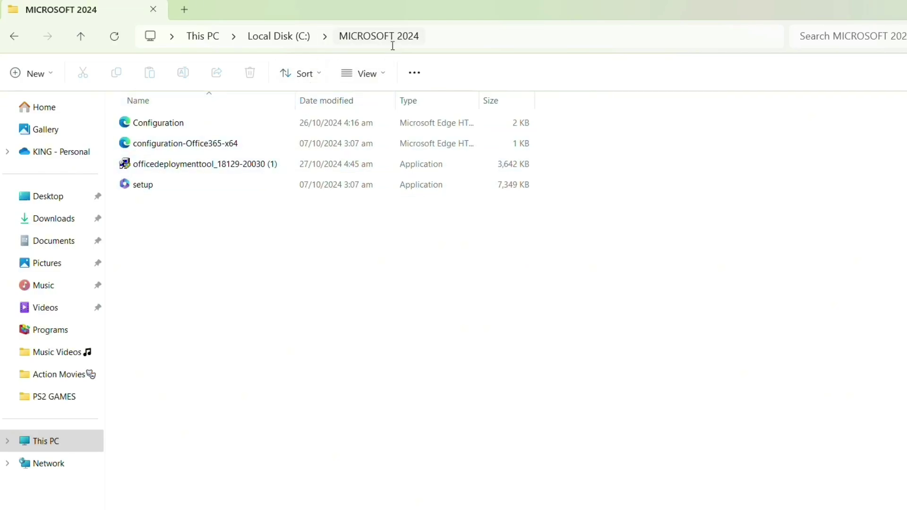
left_click(439, 40)
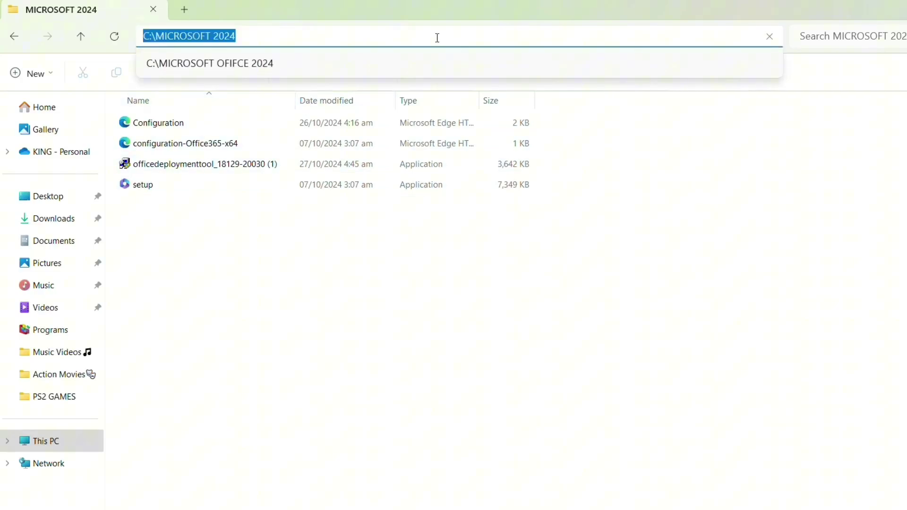
left_click(404, 254)
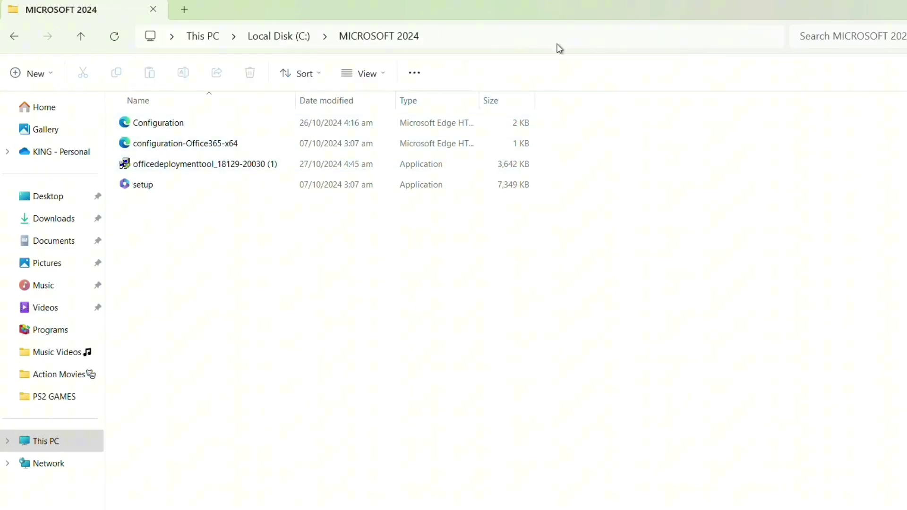
left_click(643, 38)
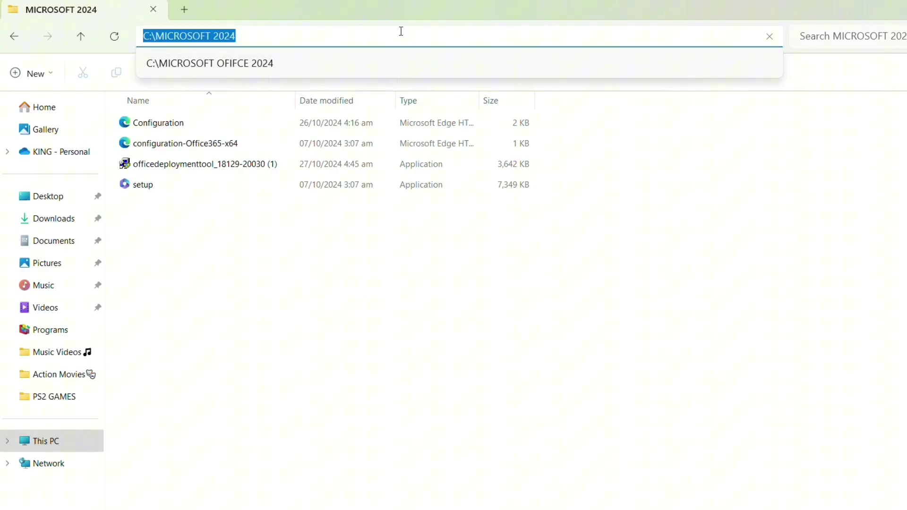
type("cmd")
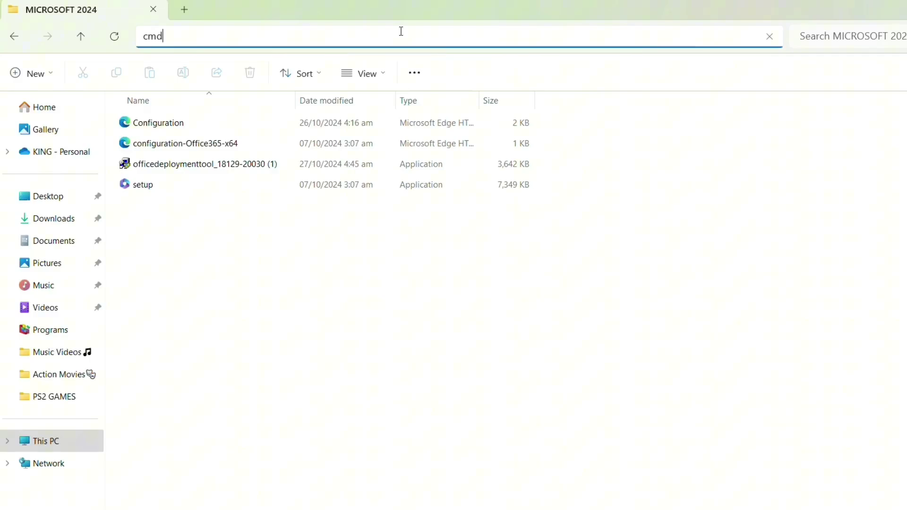
key("Return")
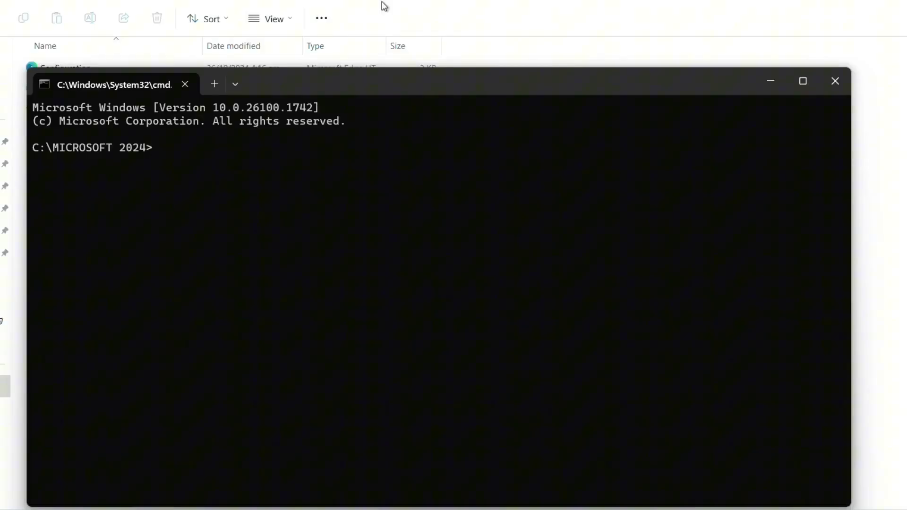
Copy the 'setup.exe /configure configuration.xml' line from Notepad, then minimize Notepad.
left_click_drag(384, 80, 412, 50)
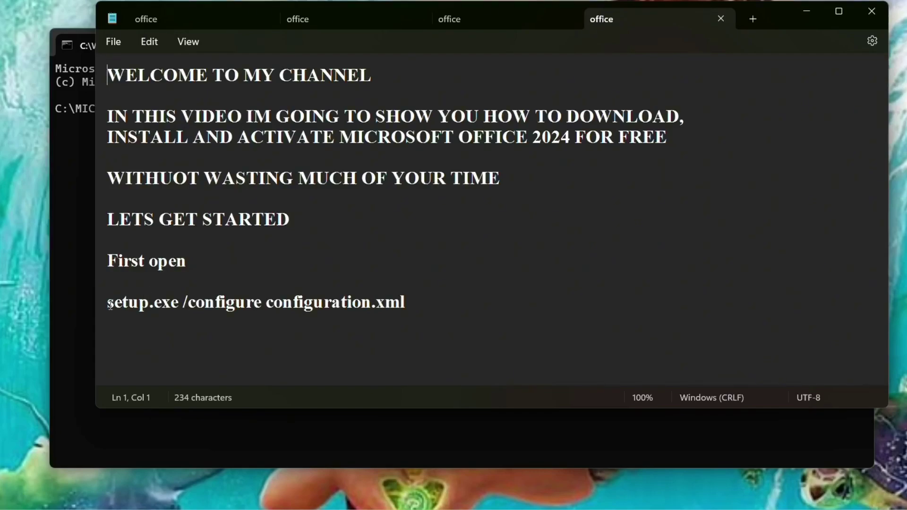
left_click_drag(108, 303, 411, 301)
key("ctrl+c")
right_click(363, 304)
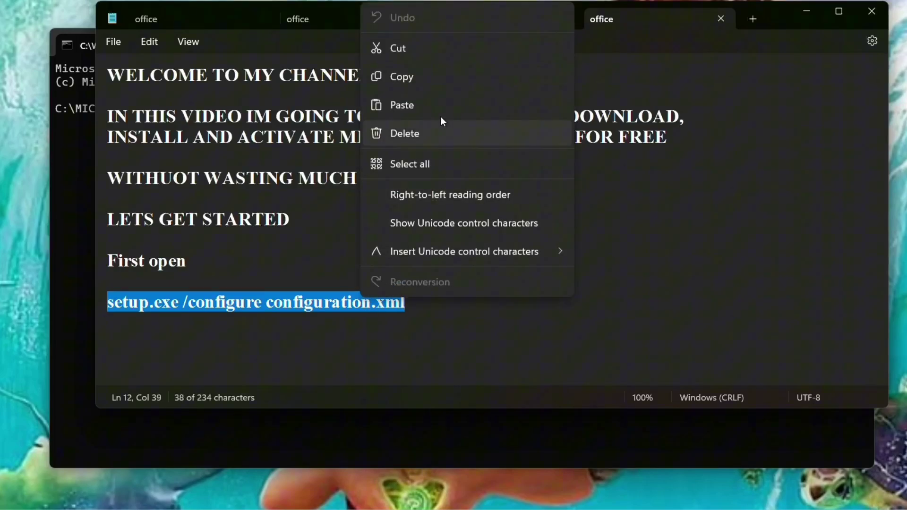
left_click(402, 79)
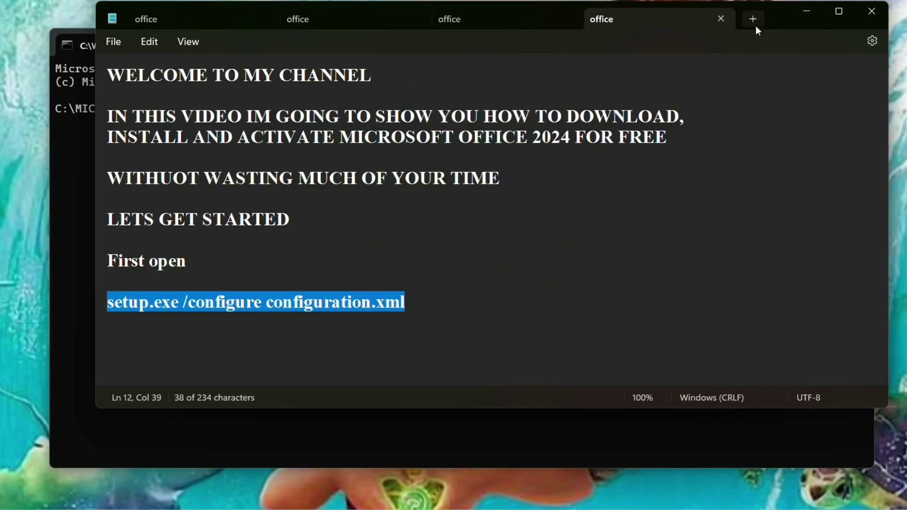
left_click(808, 10)
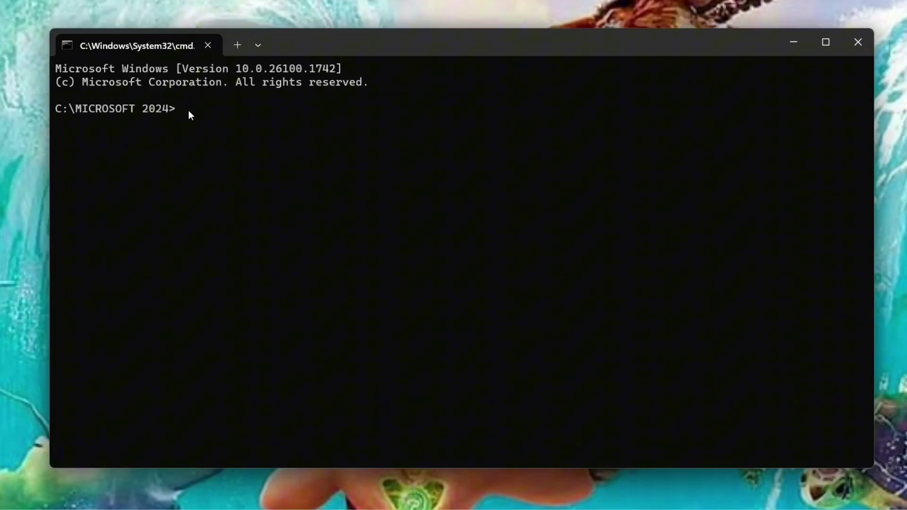
Paste and run 'setup.exe /configure configuration.xml', then close the Couldn't install error (0-2048).
key("ctrl+v")
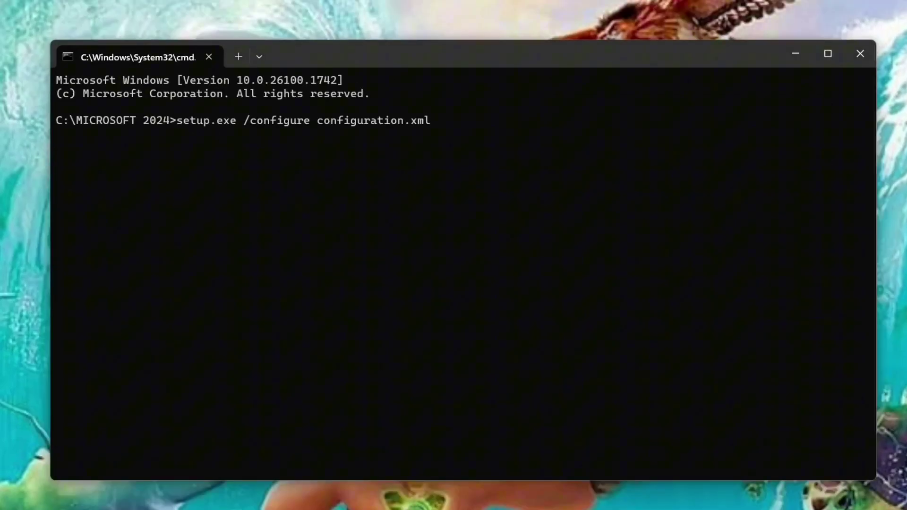
key("Return")
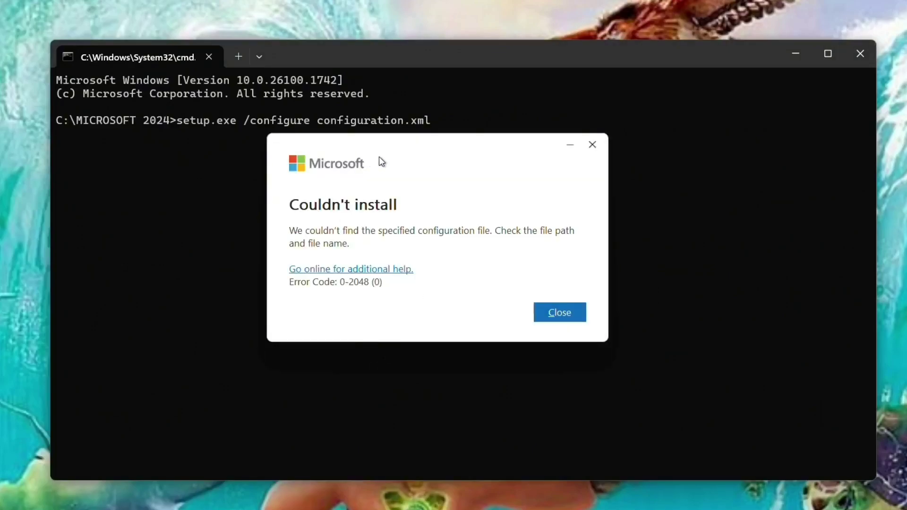
left_click_drag(381, 161, 527, 180)
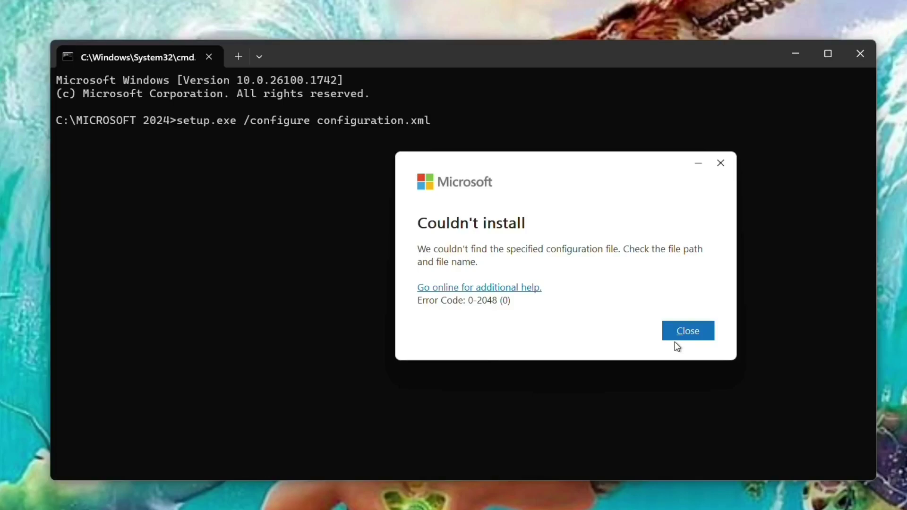
left_click(684, 331)
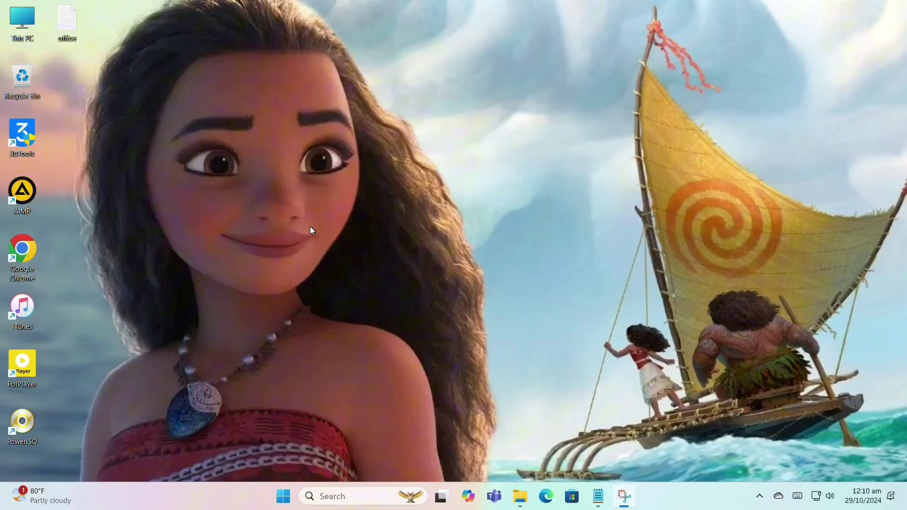
Search the Start menu for cmd and run Command Prompt as administrator.
left_click(292, 495)
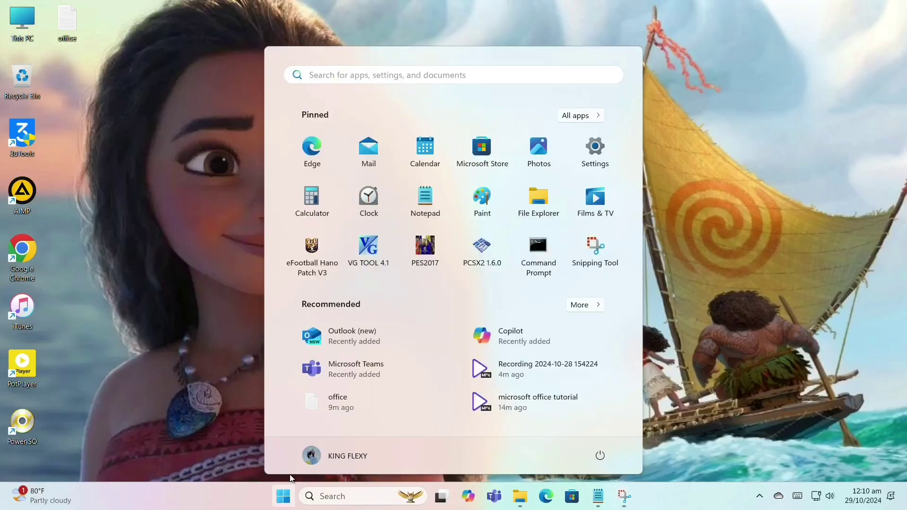
left_click(398, 76)
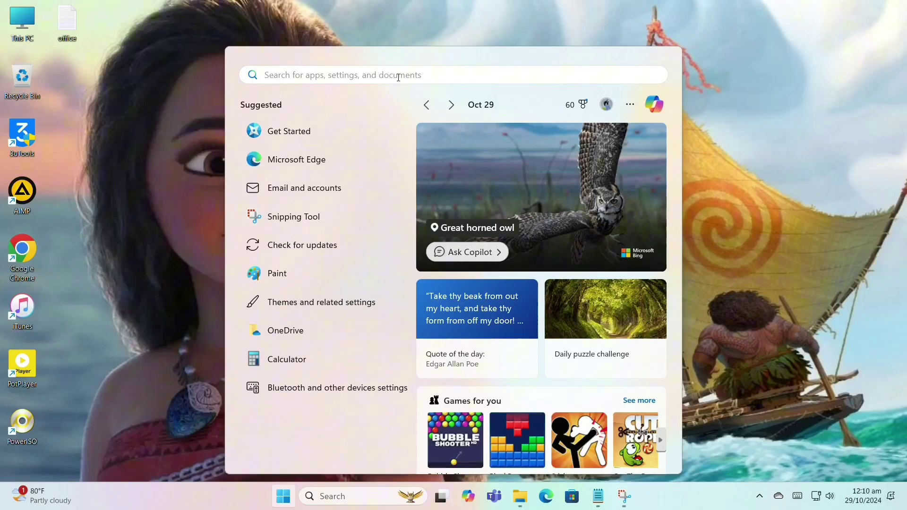
type("cmd")
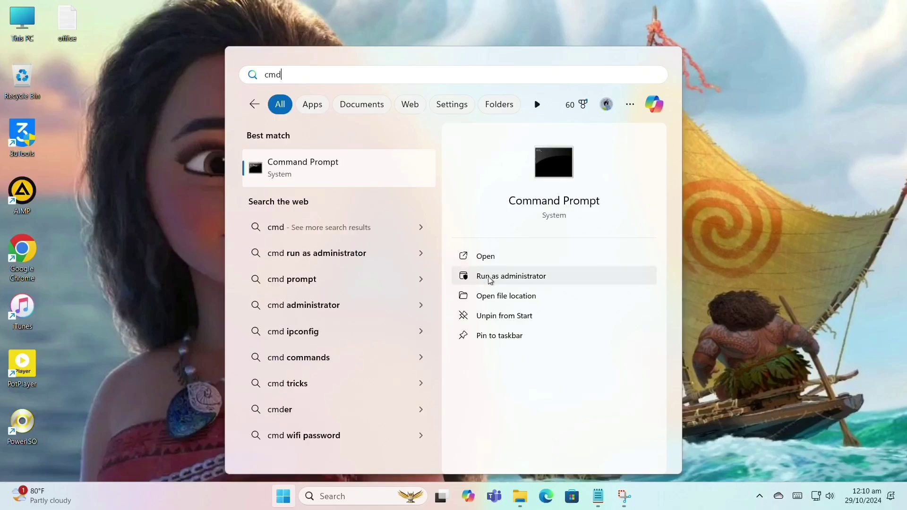
left_click(513, 278)
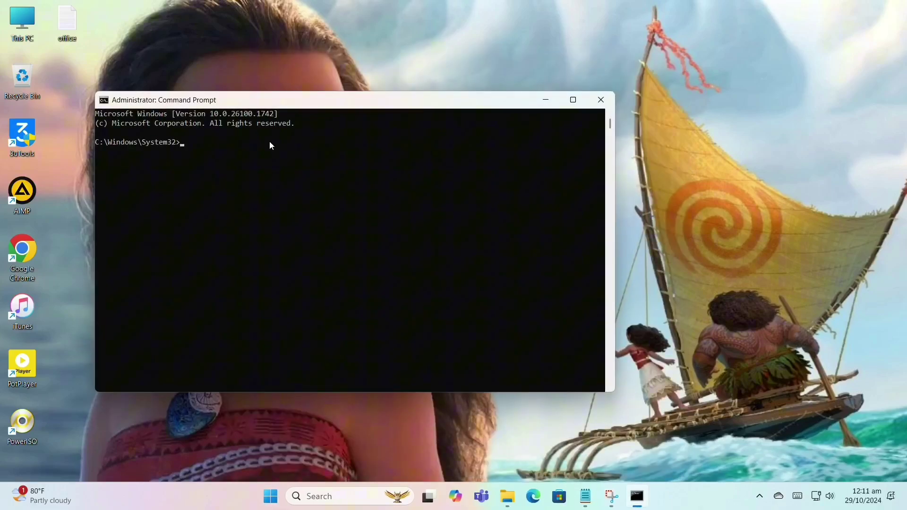
Reposition the Command Prompt window and type cd C:\ at the System32 prompt.
left_click_drag(305, 100, 428, 119)
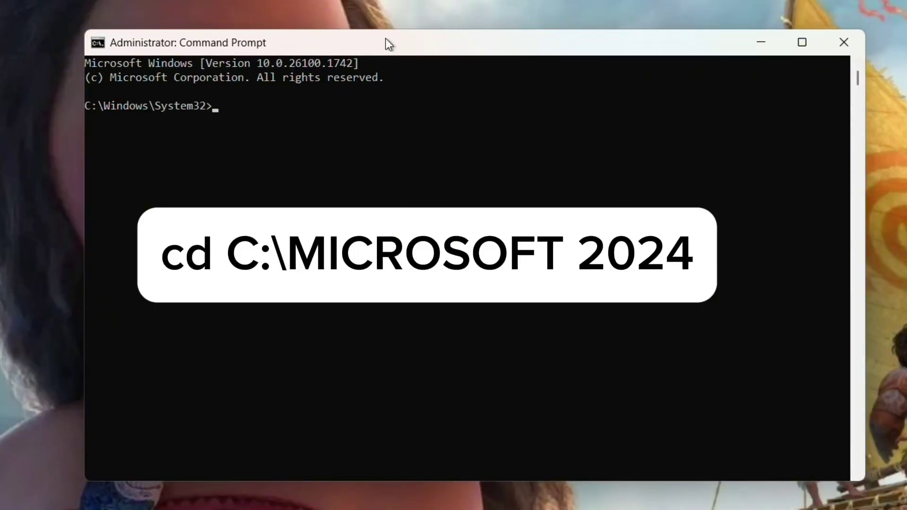
type("cd C:\\")
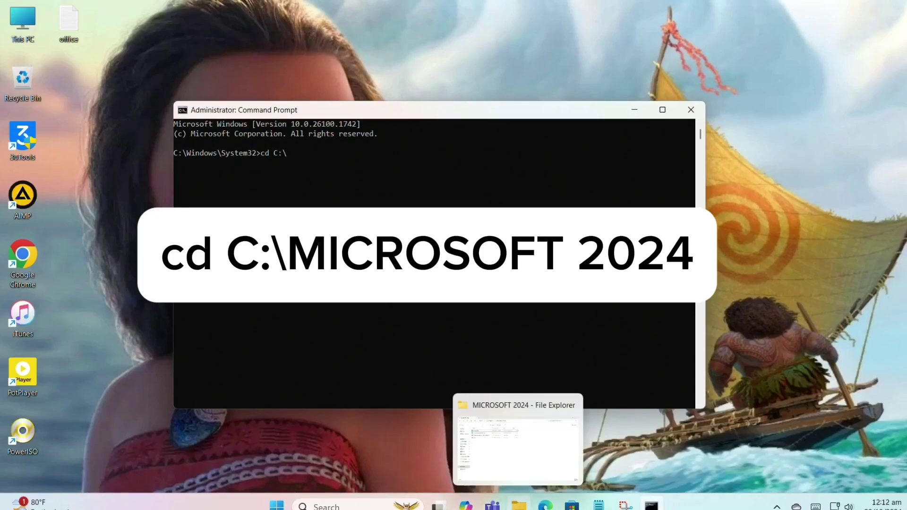
In File Explorer, go up to Local Disk (C:) and select the MICROSOFT 2024 folder name.
left_click(520, 439)
left_click(74, 34)
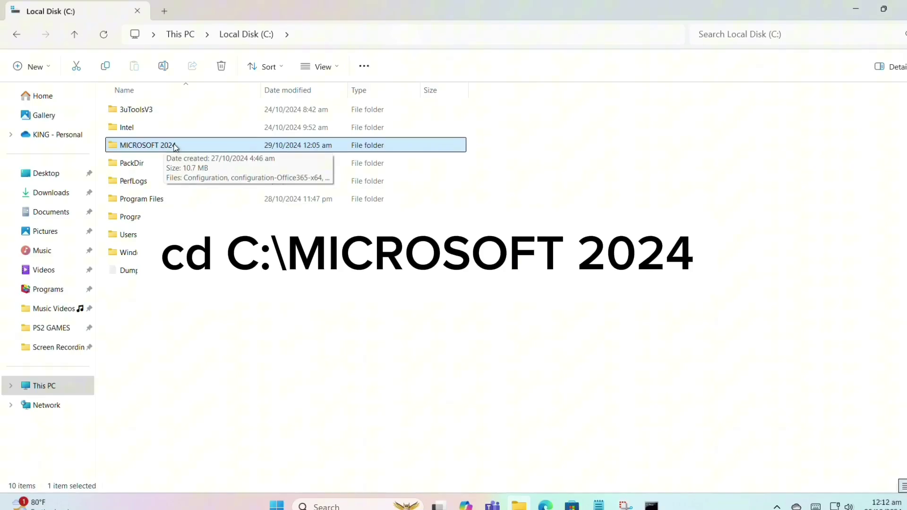
left_click(163, 66)
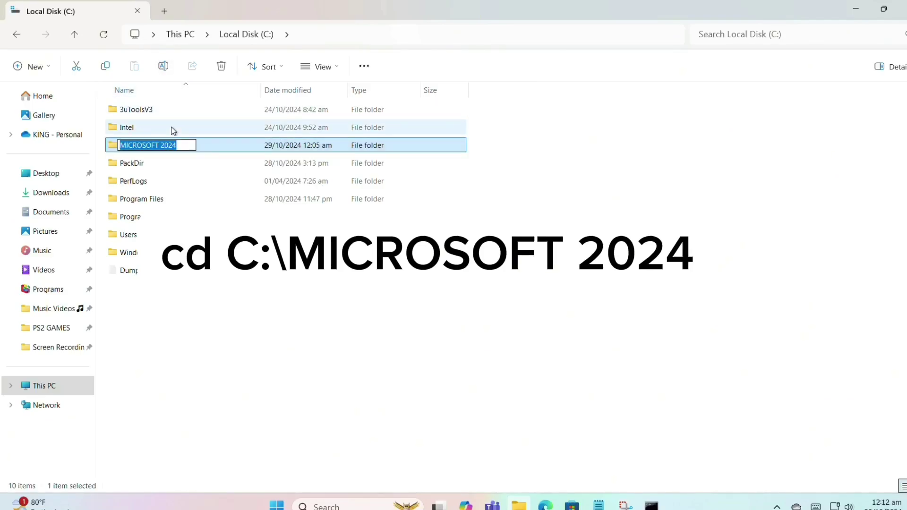
left_click_drag(178, 145, 117, 142)
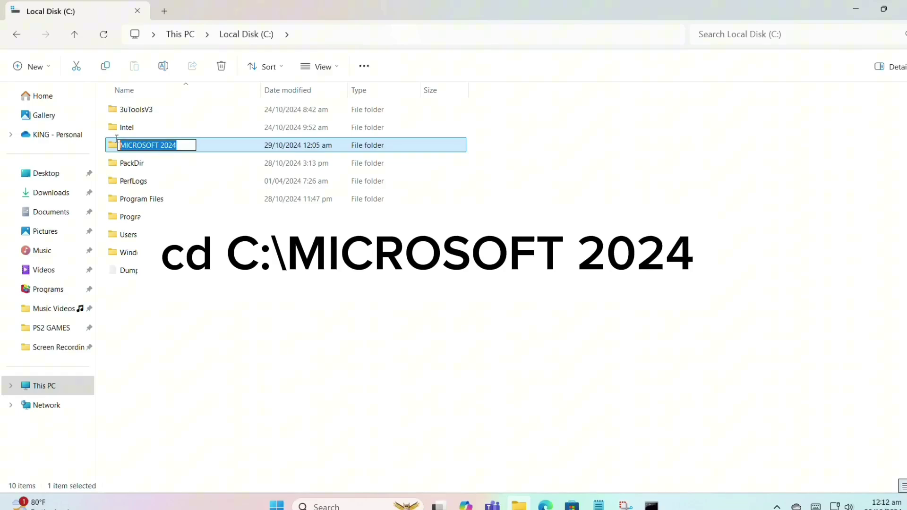
right_click(122, 145)
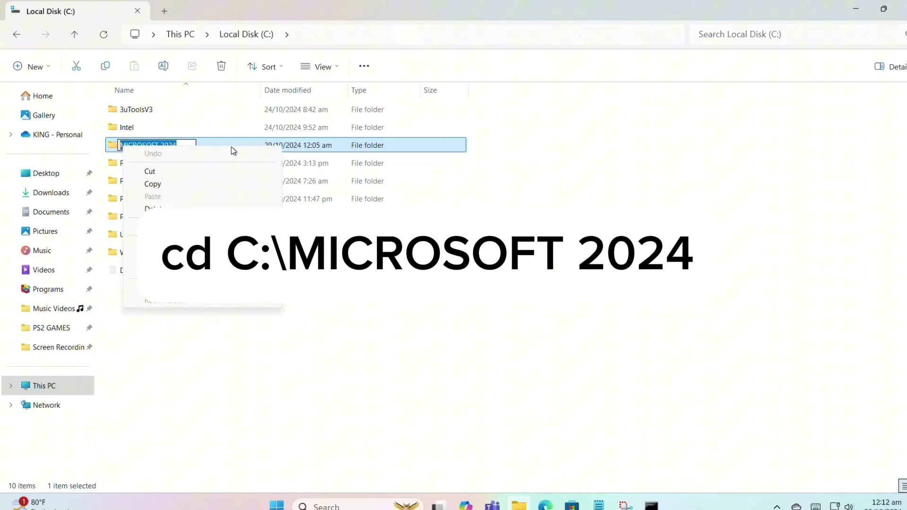
key("Escape")
key("Return")
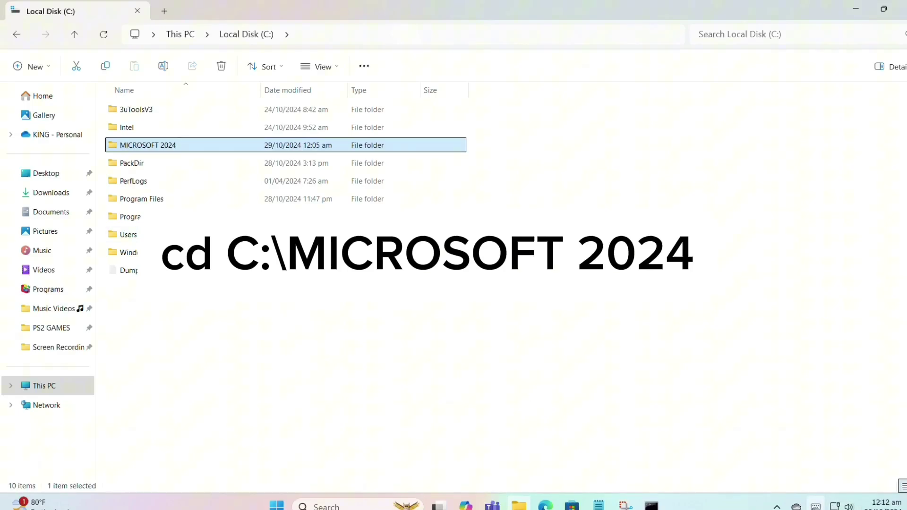
Open the touch keyboard and copy the MICROSOFT 2024 folder name to the clipboard.
left_click(817, 506)
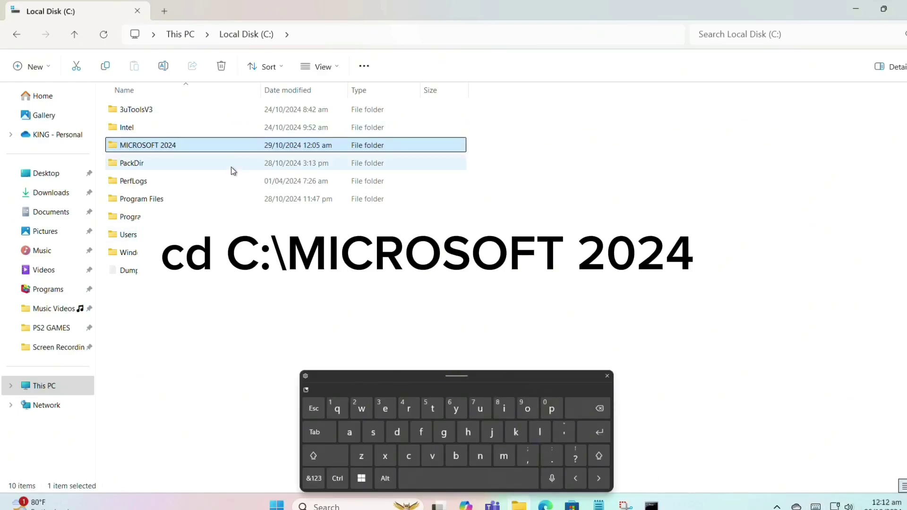
left_click(164, 66)
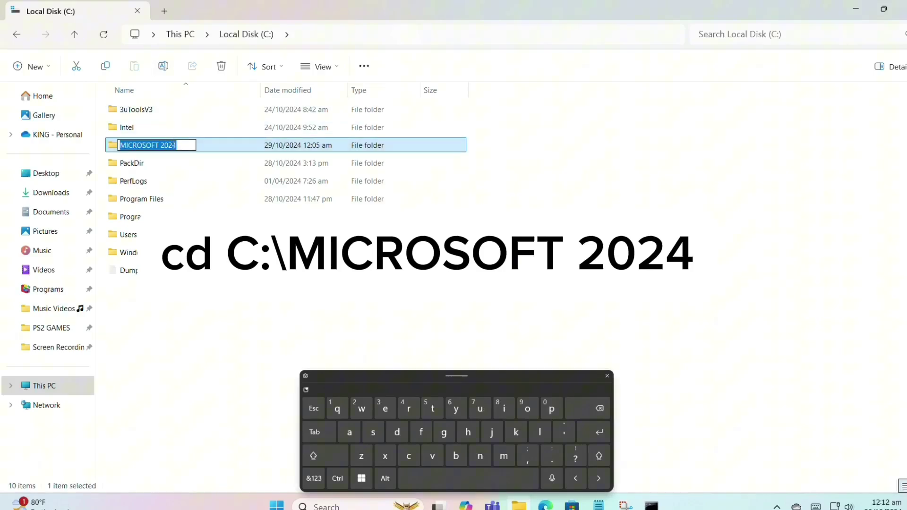
right_click(176, 145)
left_click(211, 184)
Paste the folder name and run cd C:\MICROSOFT 2024 at the prompt.
double_click(294, 145)
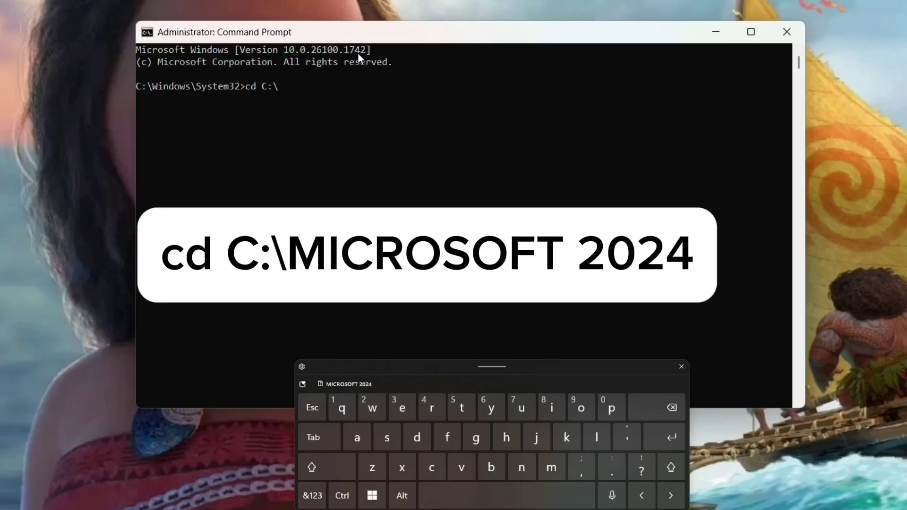
left_click(347, 385)
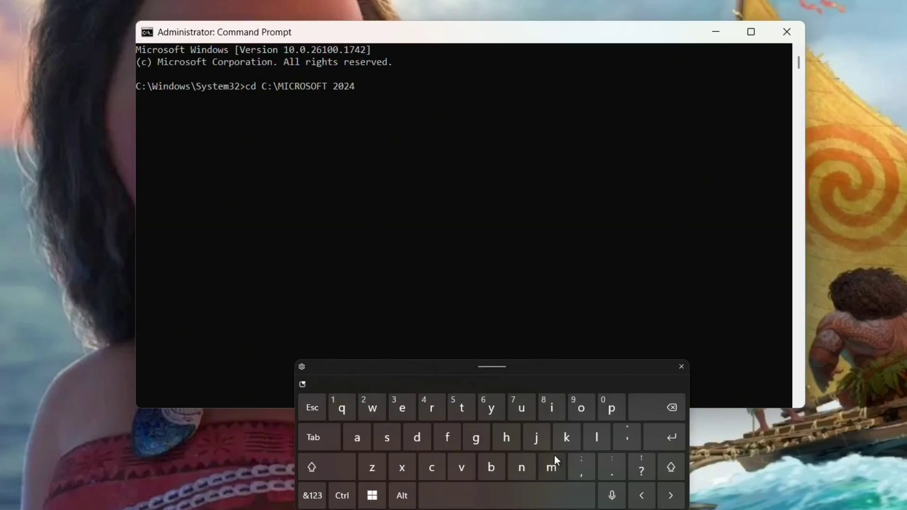
left_click(665, 435)
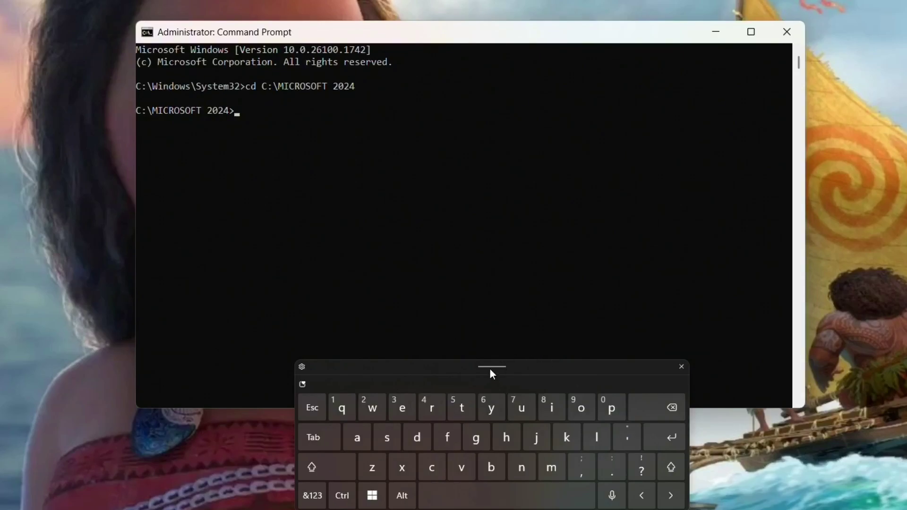
left_click_drag(490, 373, 747, 369)
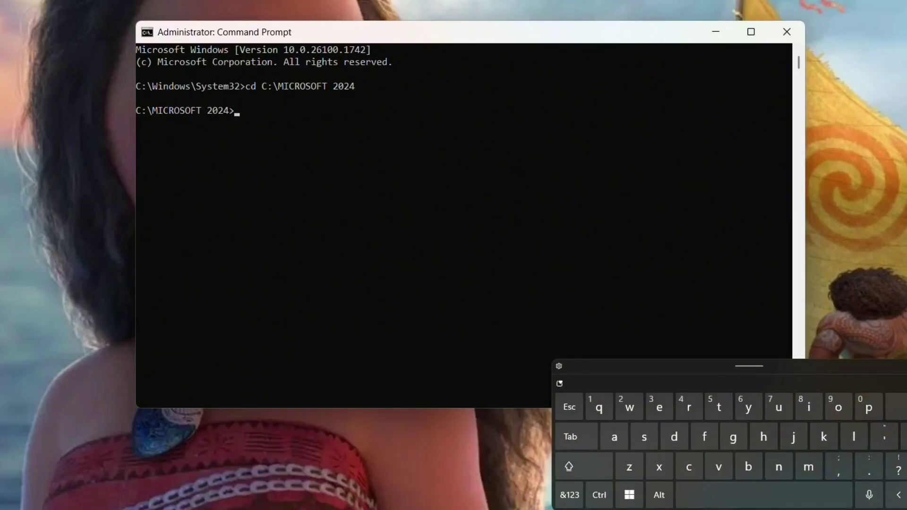
Copy the setup.exe /configure configuration.xml line from the Notepad tutorial notes.
key("alt+Tab")
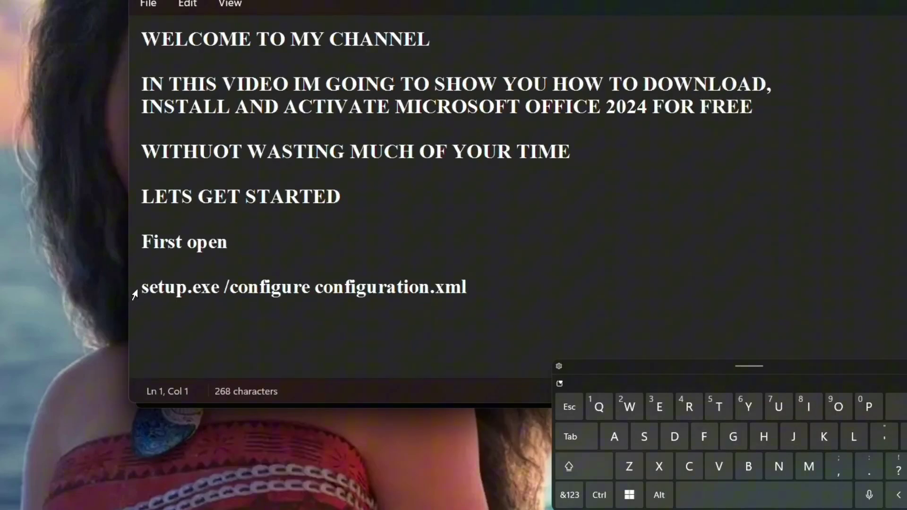
left_click_drag(136, 292, 277, 321)
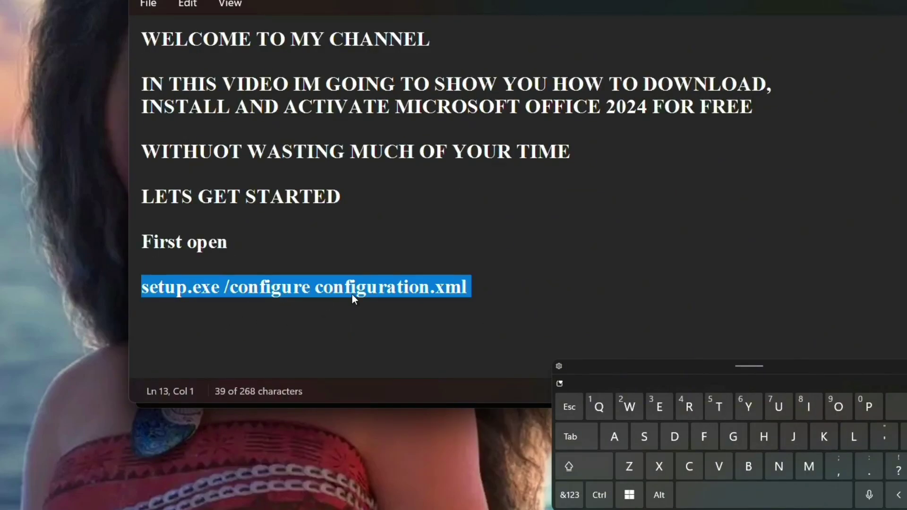
left_click(477, 303)
left_click(480, 294)
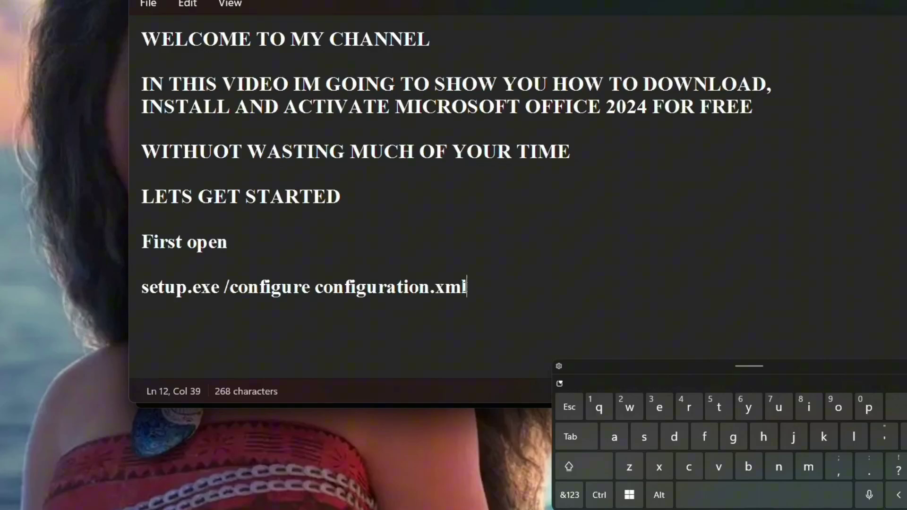
triple_click(387, 284)
left_click_drag(276, 270, 132, 286)
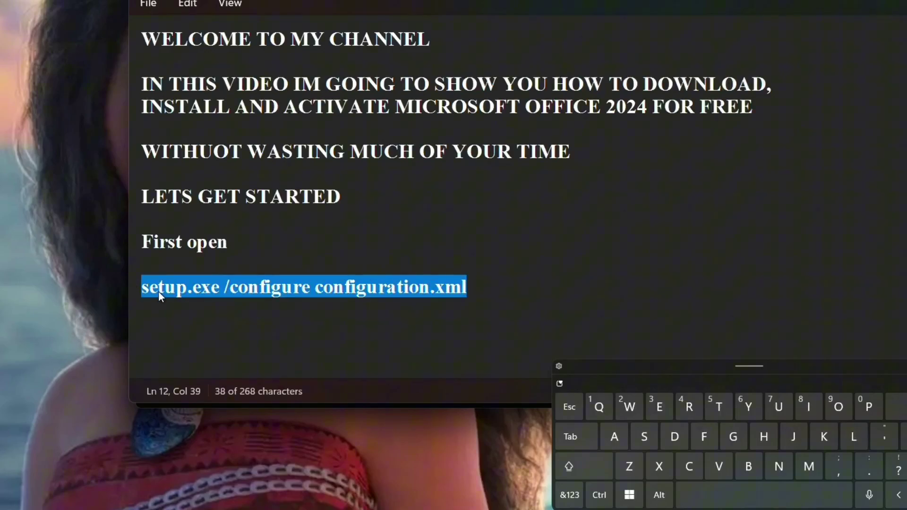
right_click(172, 285)
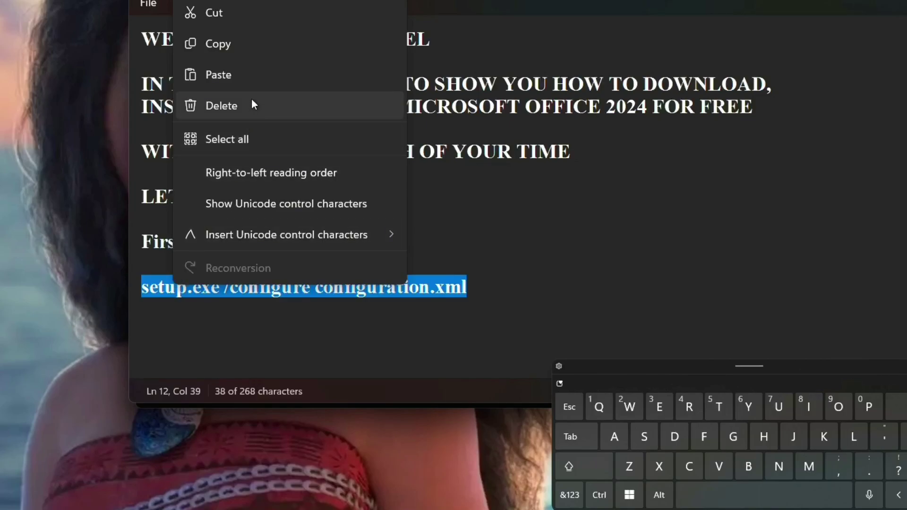
left_click(260, 41)
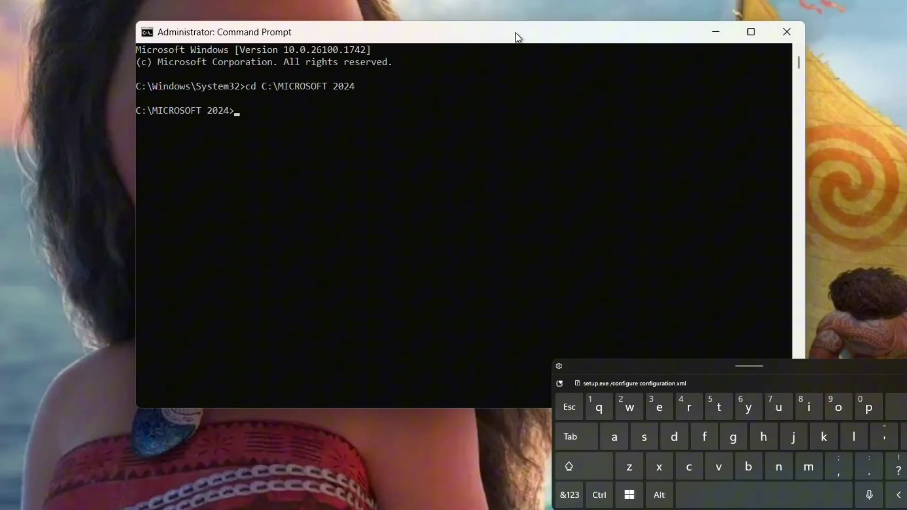
Paste and run setup.exe /configure configuration.xml in the MICROSOFT 2024 folder.
left_click_drag(515, 32, 460, 5)
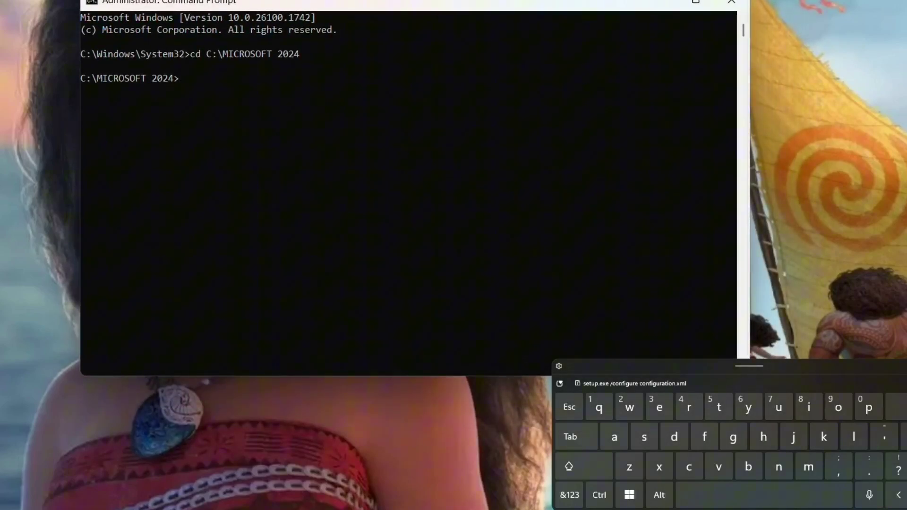
left_click_drag(801, 378, 724, 352)
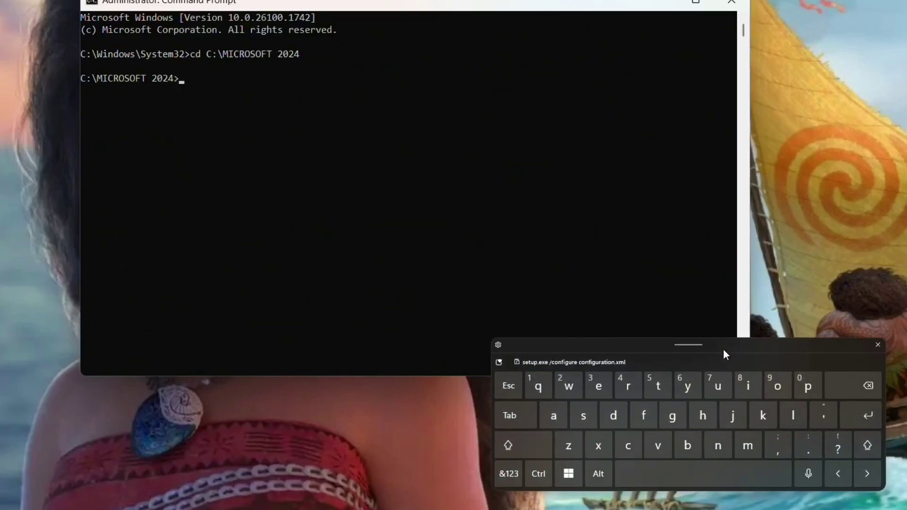
left_click(609, 364)
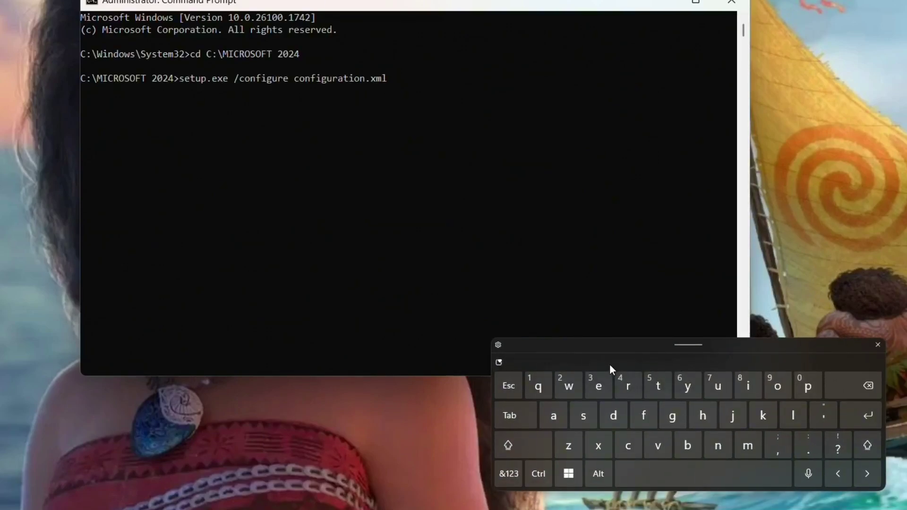
left_click(867, 415)
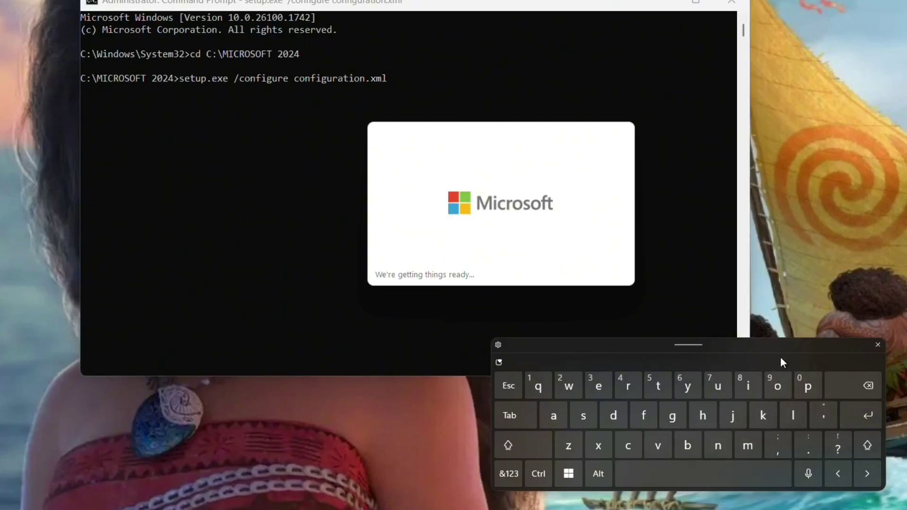
Close the touch keyboard and Command Prompt, and advance the desktop wallpaper twice.
left_click(879, 345)
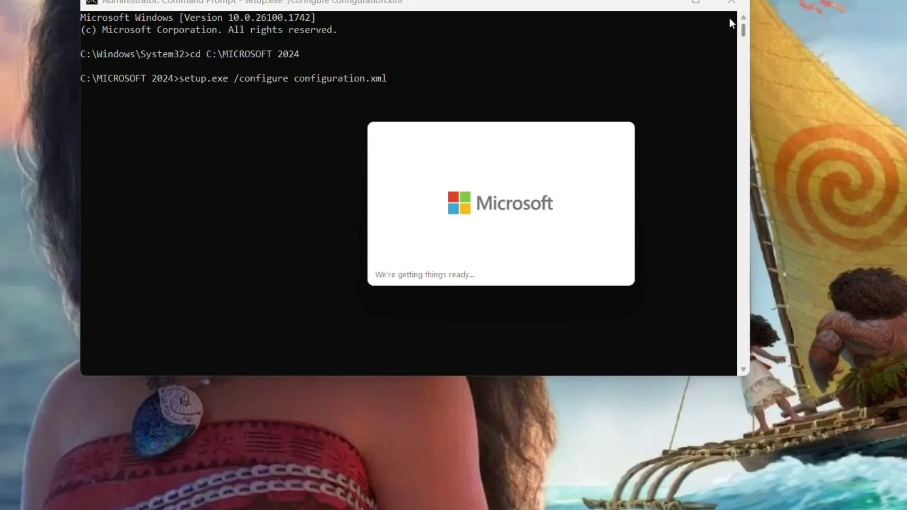
left_click(731, 2)
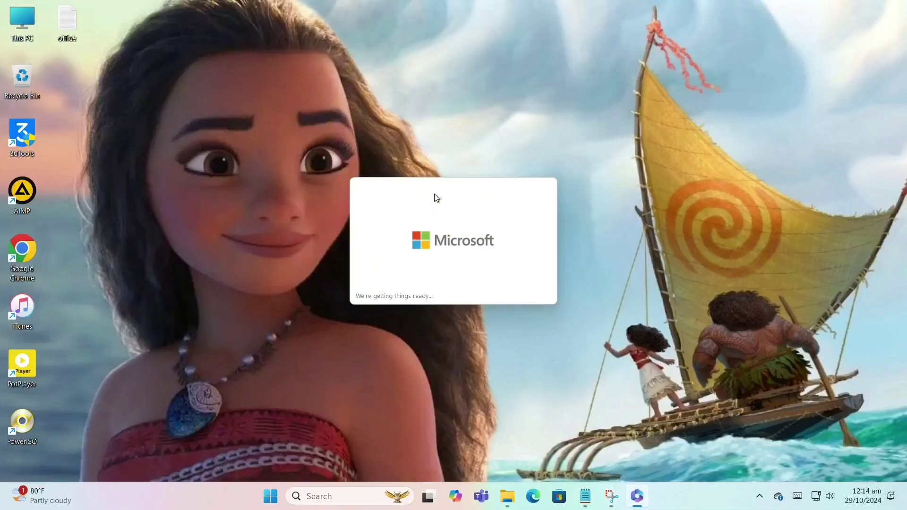
left_click_drag(435, 187, 360, 213)
right_click(501, 133)
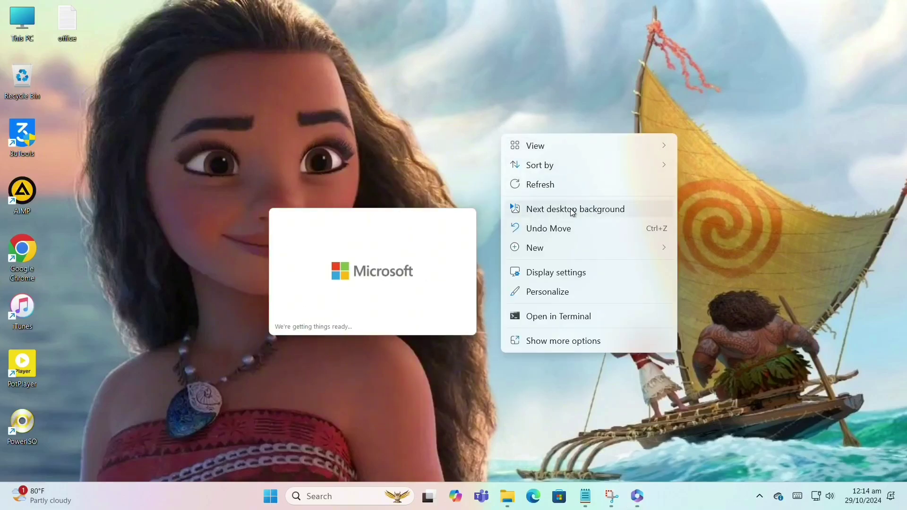
left_click(631, 209)
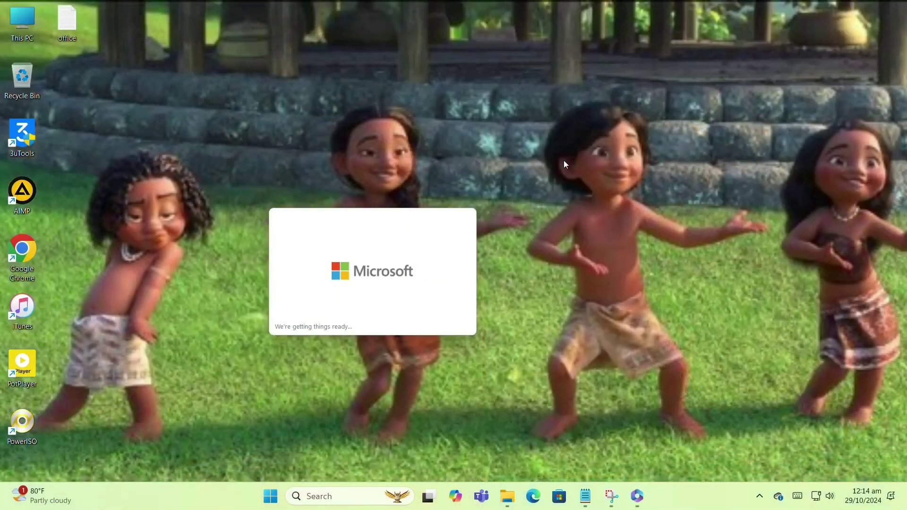
right_click(564, 160)
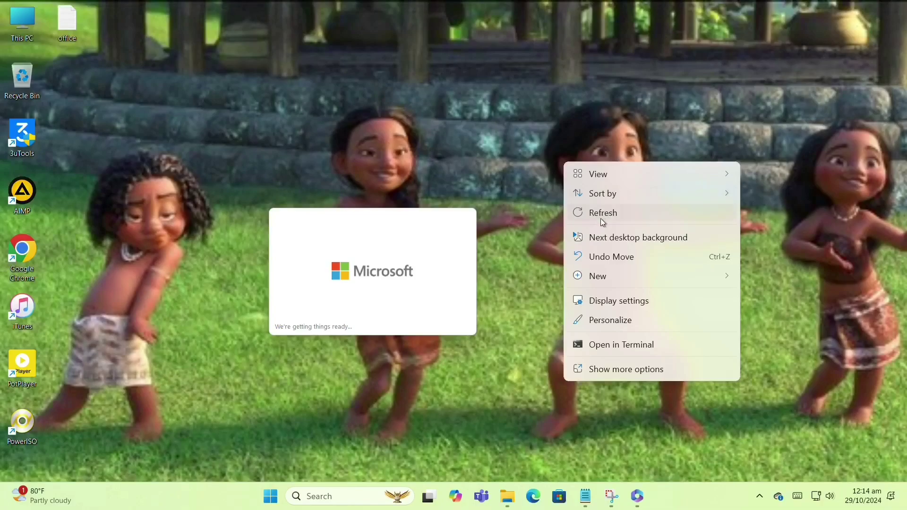
left_click(603, 231)
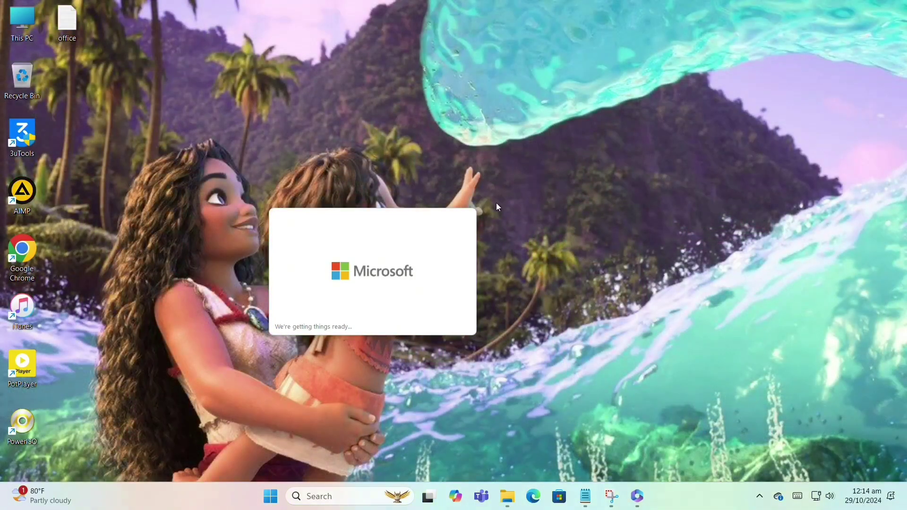
Move the setup splash window and refresh the desktop twice until the splash closes.
left_click_drag(344, 227, 440, 196)
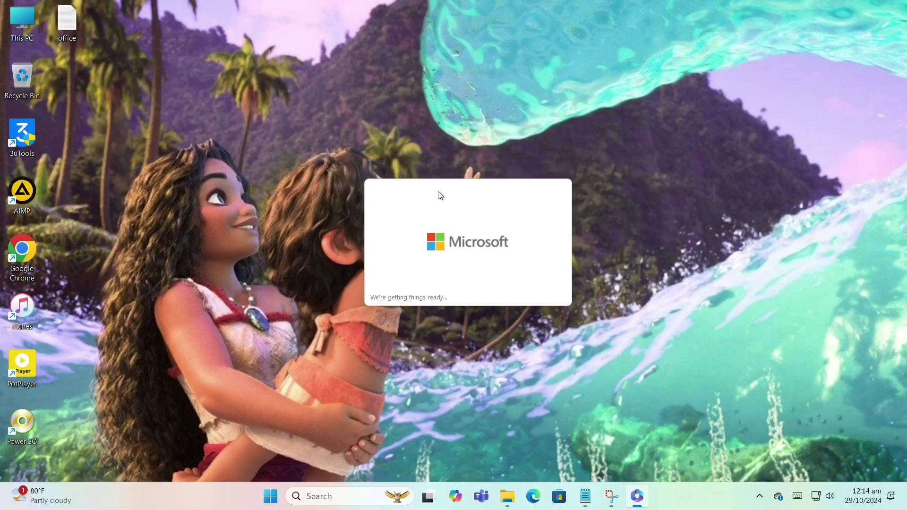
right_click(642, 114)
left_click(662, 168)
right_click(637, 115)
left_click(657, 166)
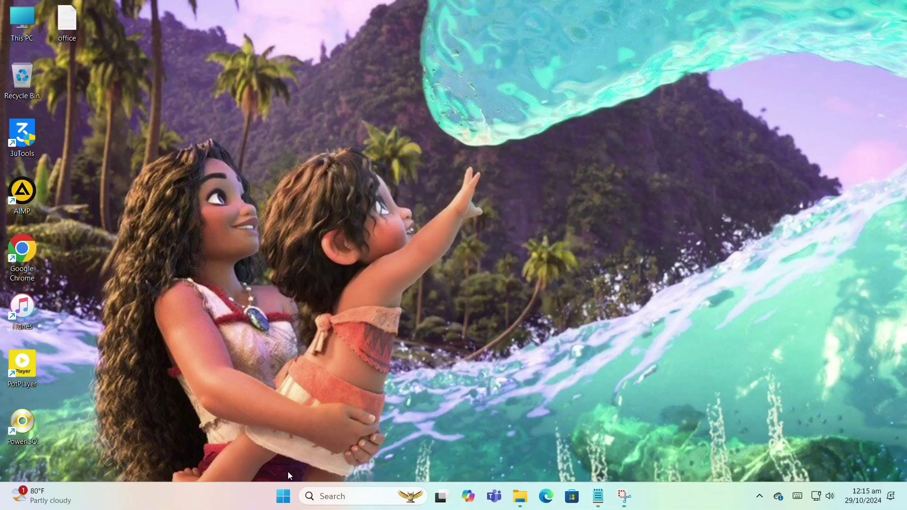
Bring the Office download window showing Word, Excel and PowerPoint progress into place.
left_click(284, 497)
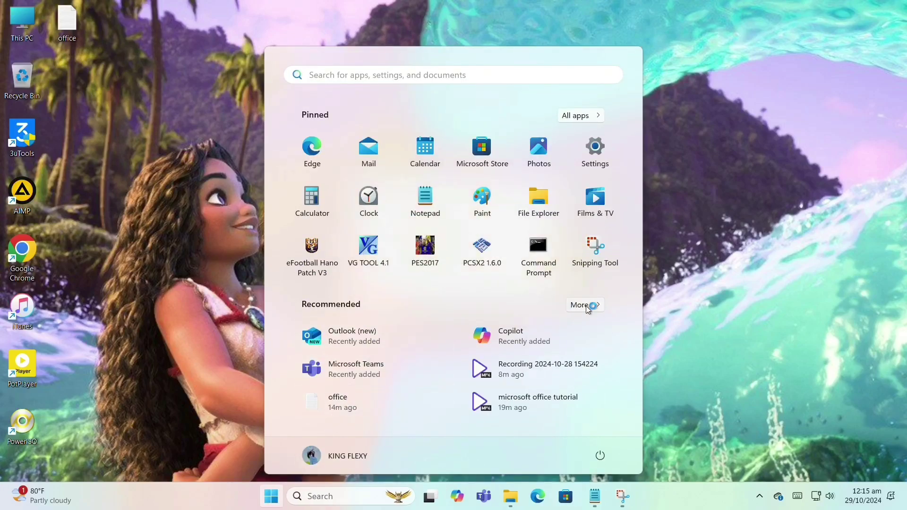
left_click(676, 449)
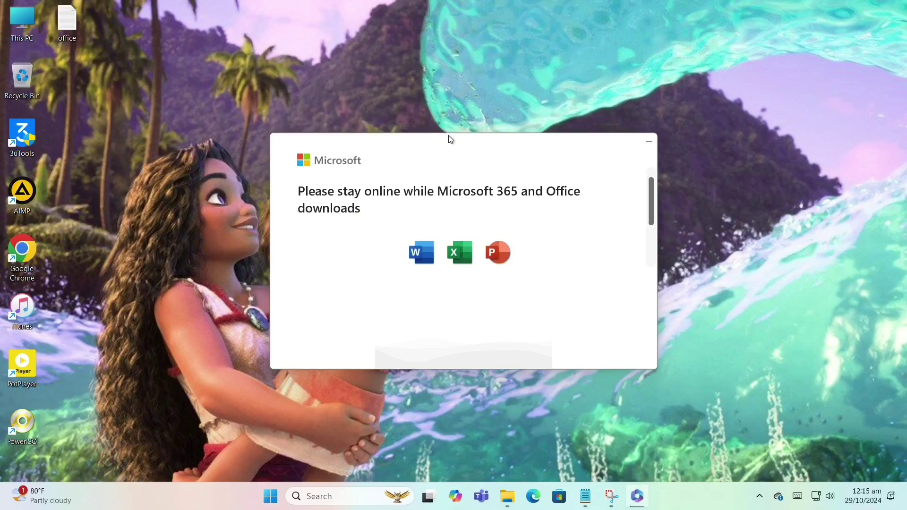
left_click_drag(449, 136, 406, 99)
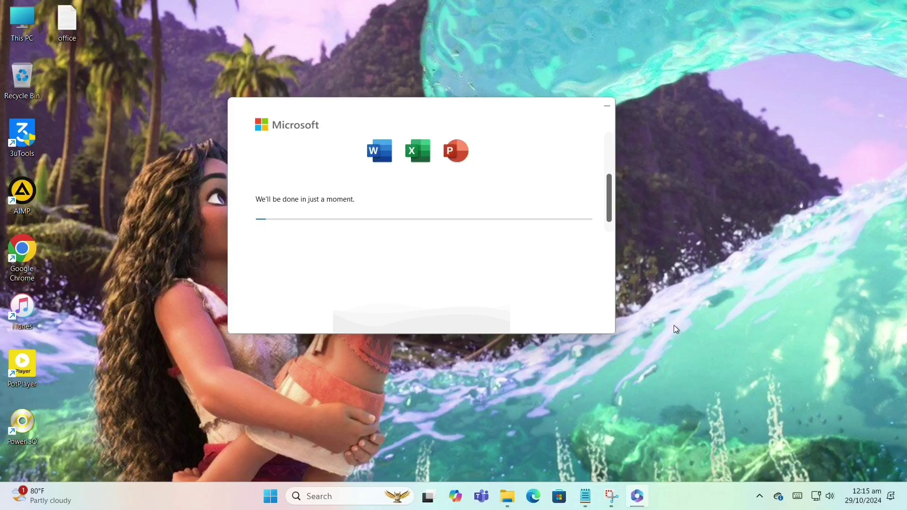
right_click(816, 500)
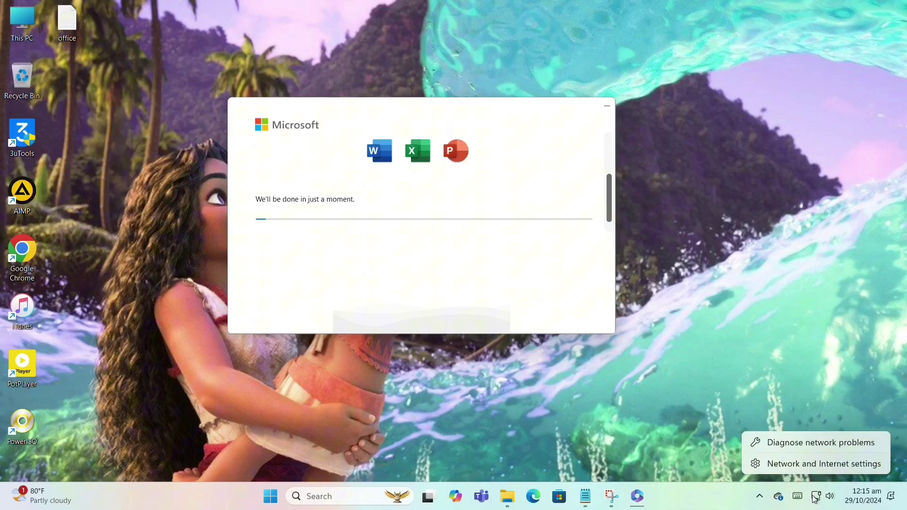
left_click(799, 466)
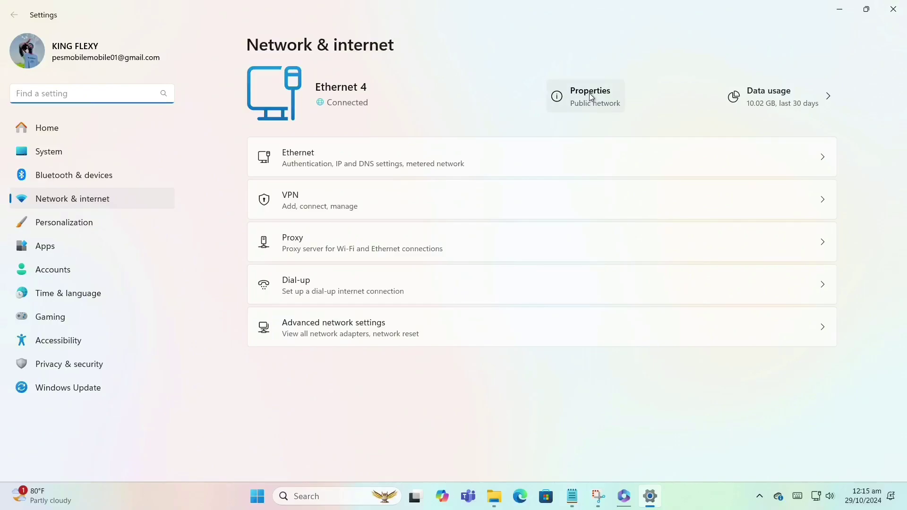
left_click(591, 96)
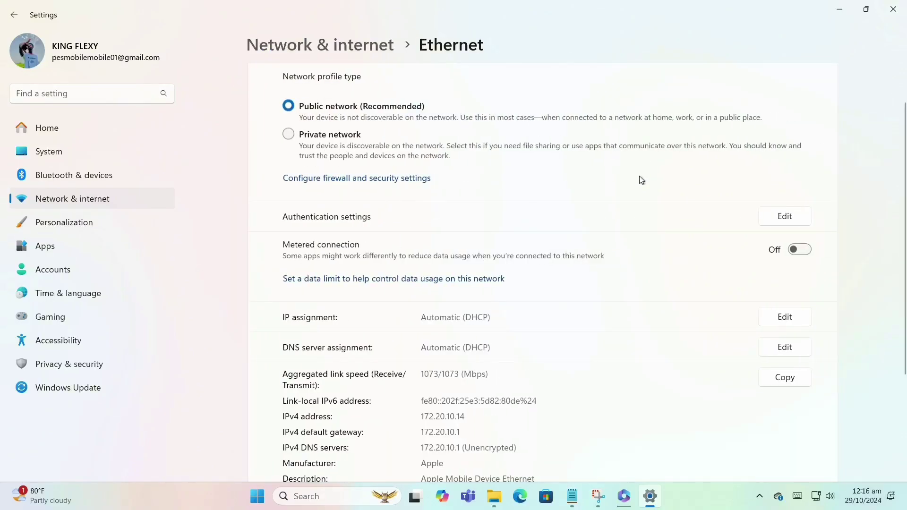
scroll(685, 278, "down", 3)
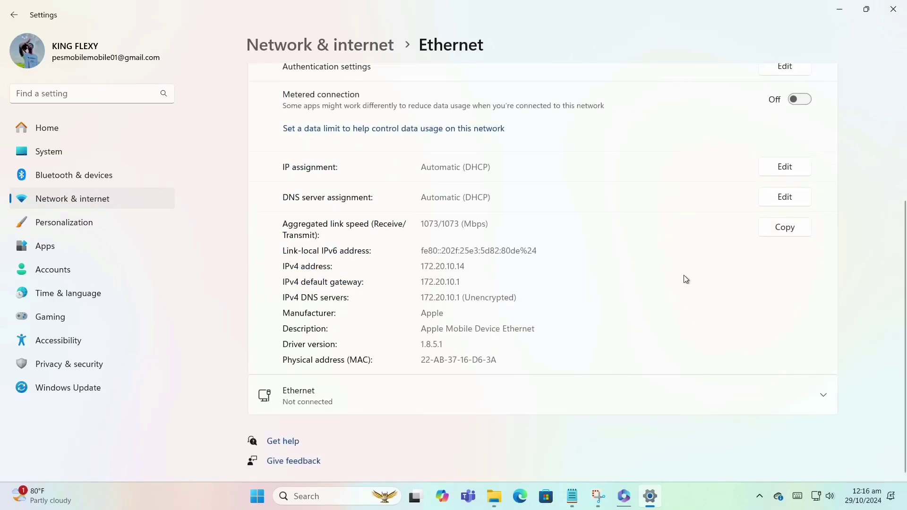
left_click(776, 391)
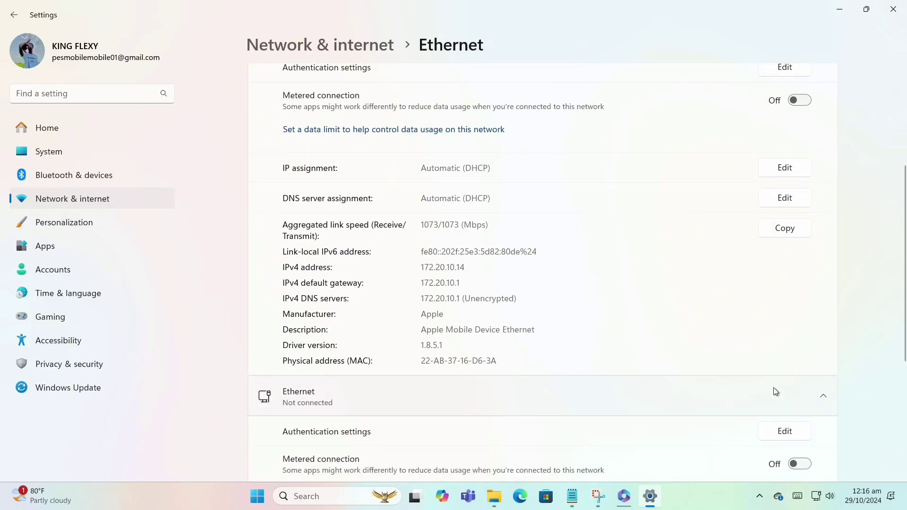
scroll(776, 391, "down", 1)
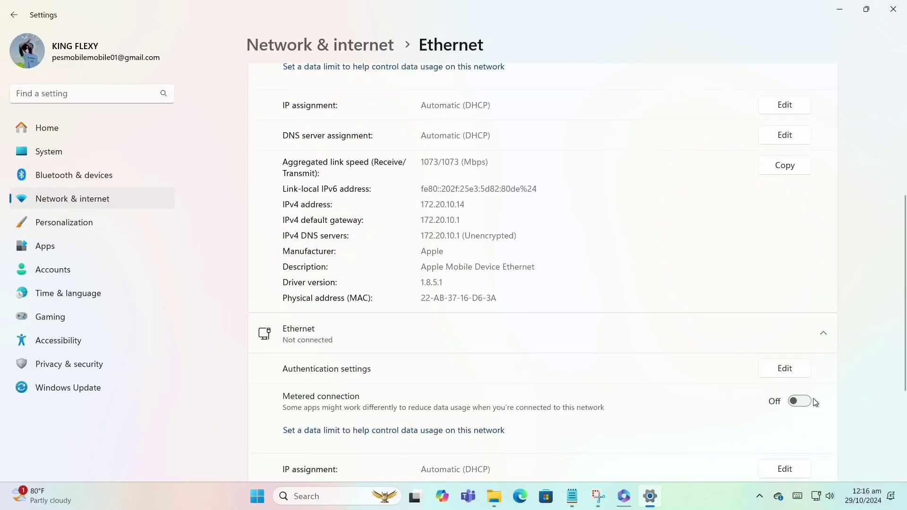
scroll(764, 339, "up", 5)
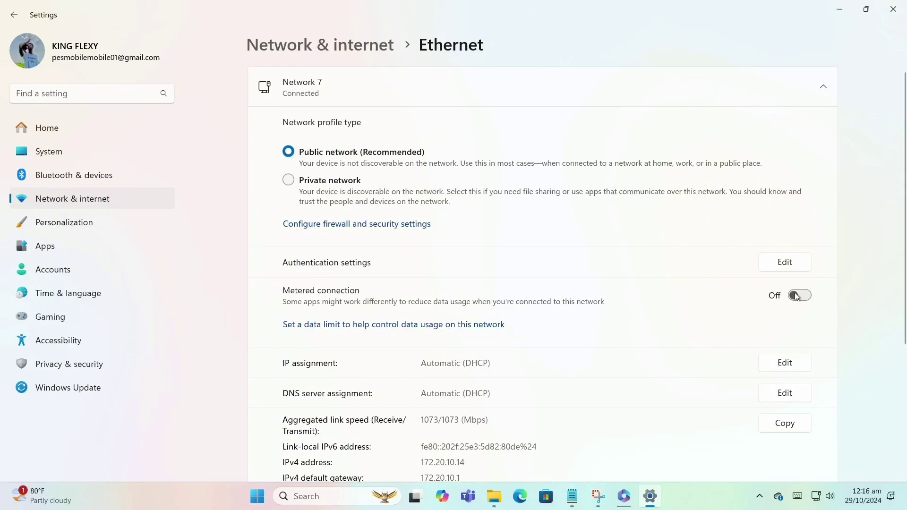
left_click(882, 8)
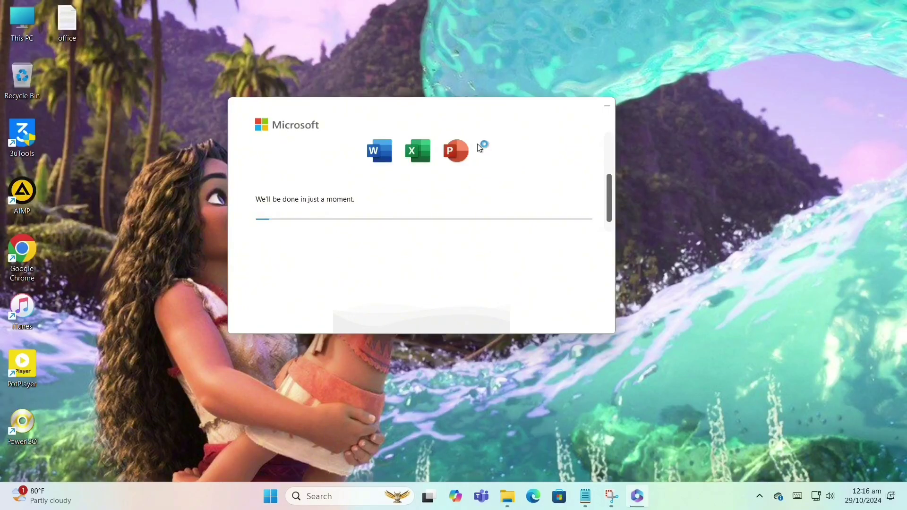
Switch to the next desktop background twice and reposition the Office installer window.
left_click(278, 503)
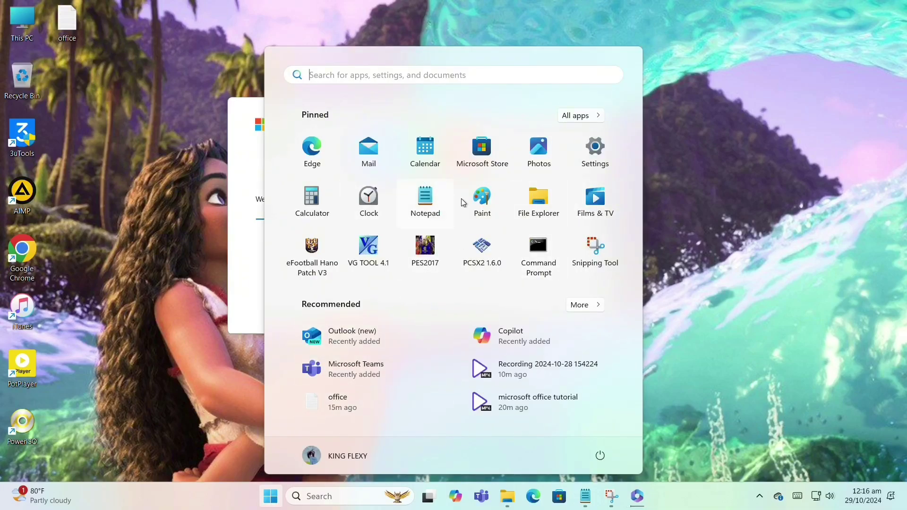
left_click(667, 124)
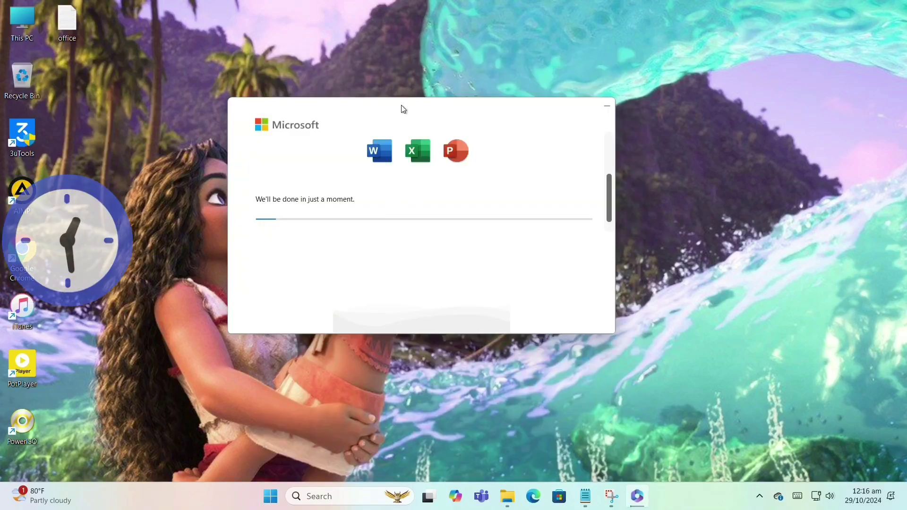
left_click_drag(414, 108, 420, 112)
right_click(699, 217)
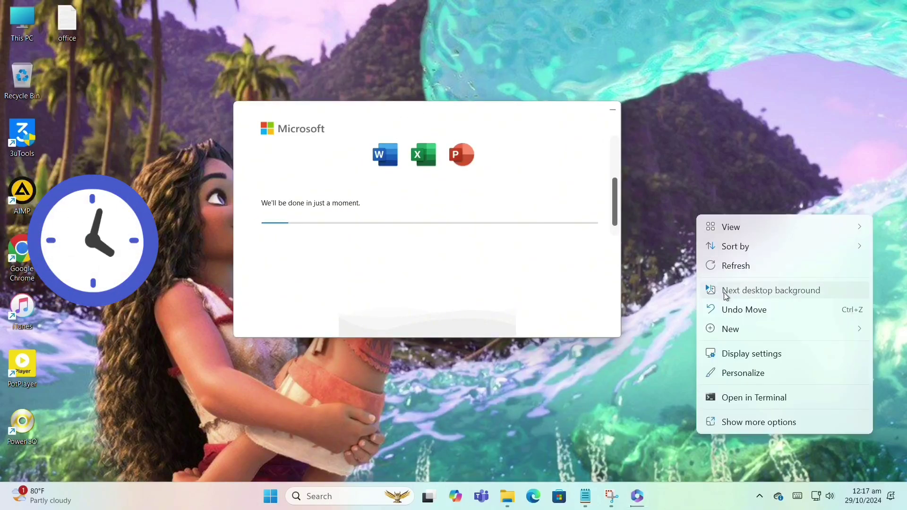
left_click(724, 291)
right_click(713, 222)
left_click(728, 296)
mouse_move(414, 108)
left_mouse_down()
mouse_move(523, 145)
mouse_move(428, 110)
left_mouse_up()
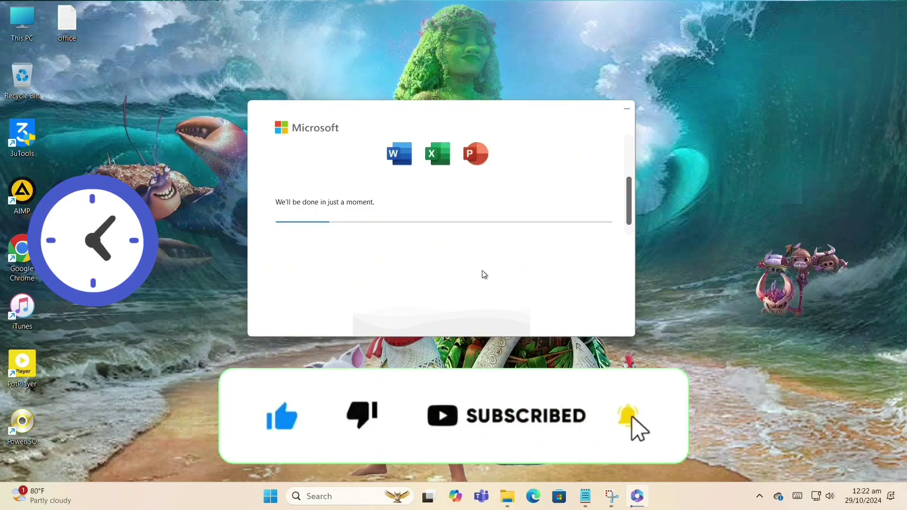
Move the installer lower and wait until it reads "You're all set!".
key("super")
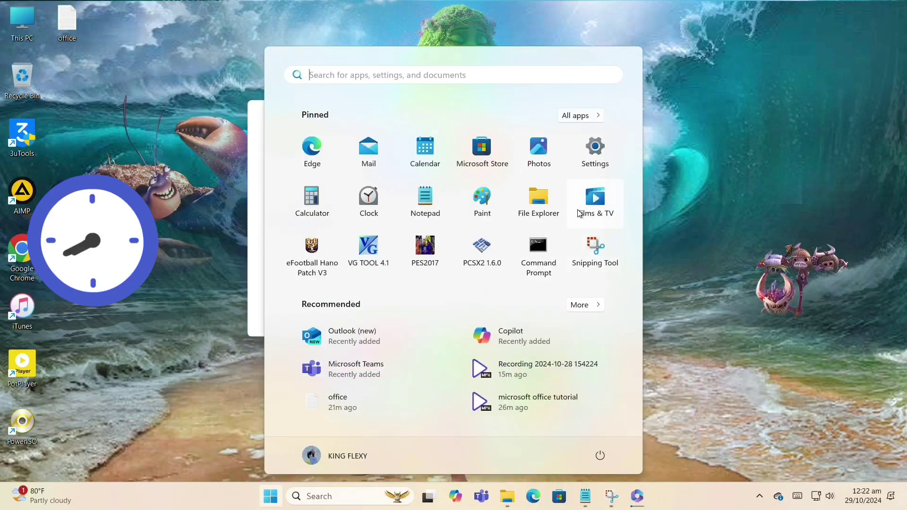
left_click(439, 235)
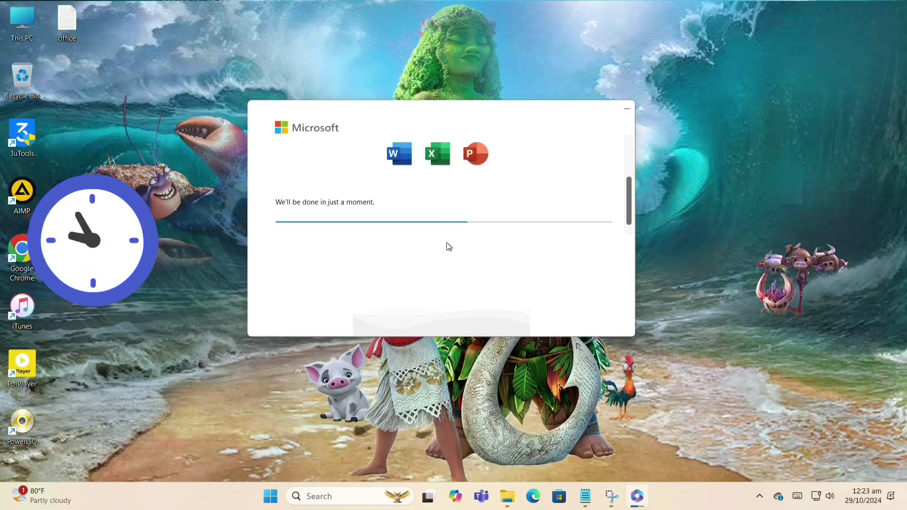
left_click_drag(446, 114, 458, 258)
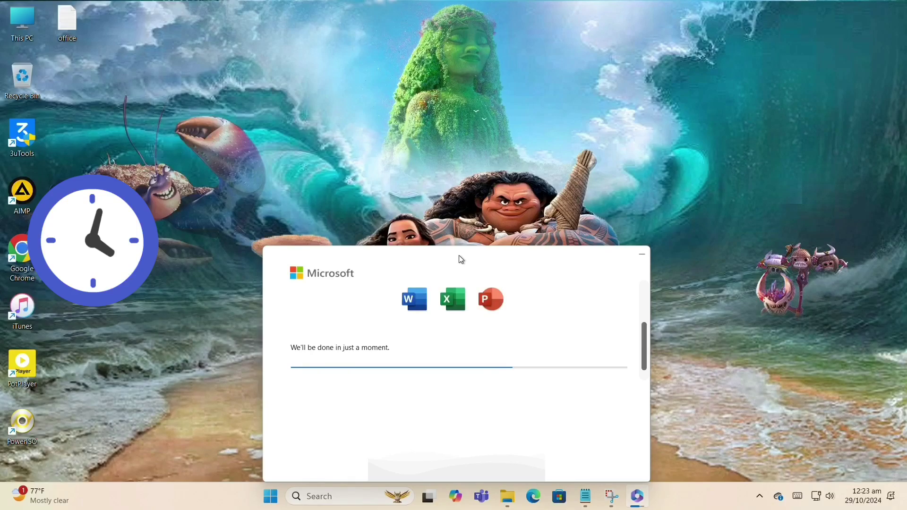
key("super")
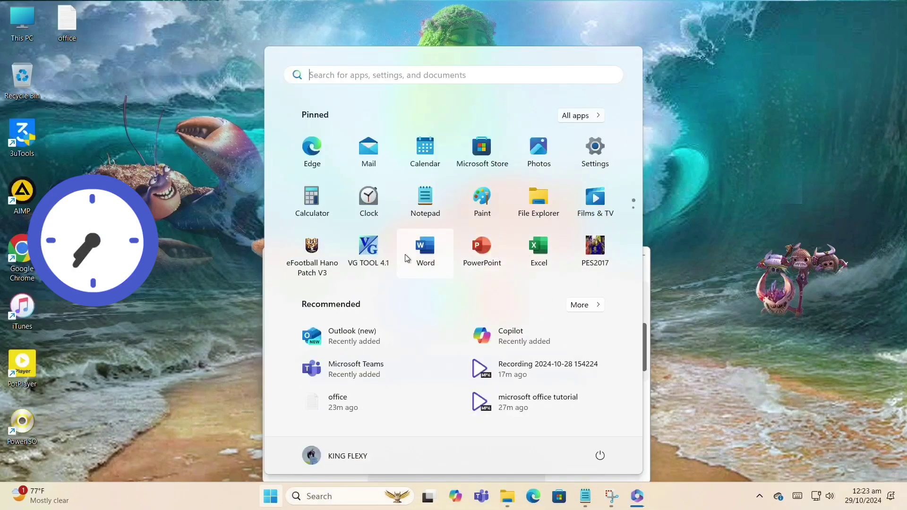
key("super")
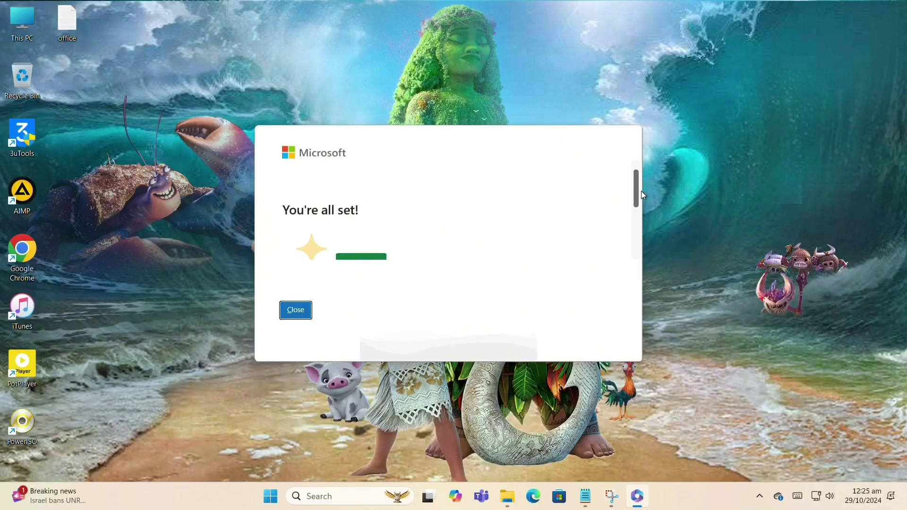
Close the finished Office installer and open the Start menu showing Word, PowerPoint and Excel.
left_click_drag(637, 191, 638, 233)
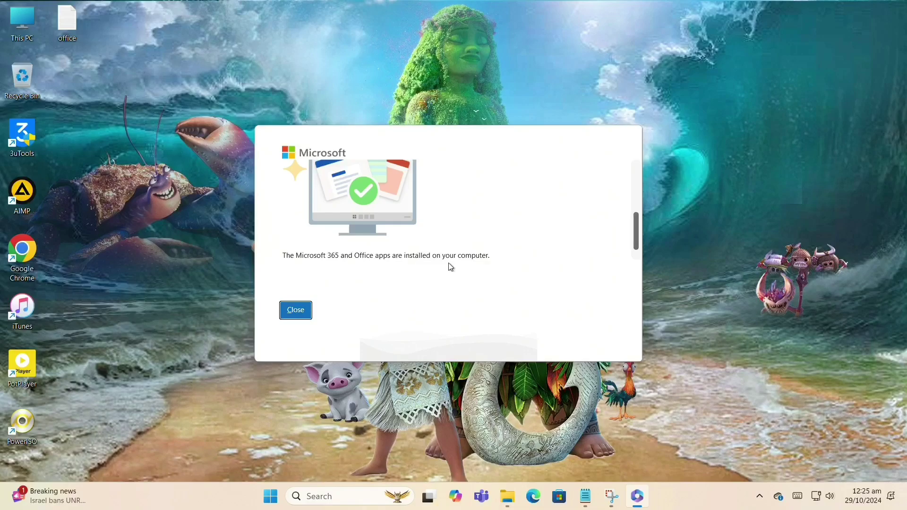
left_click(298, 310)
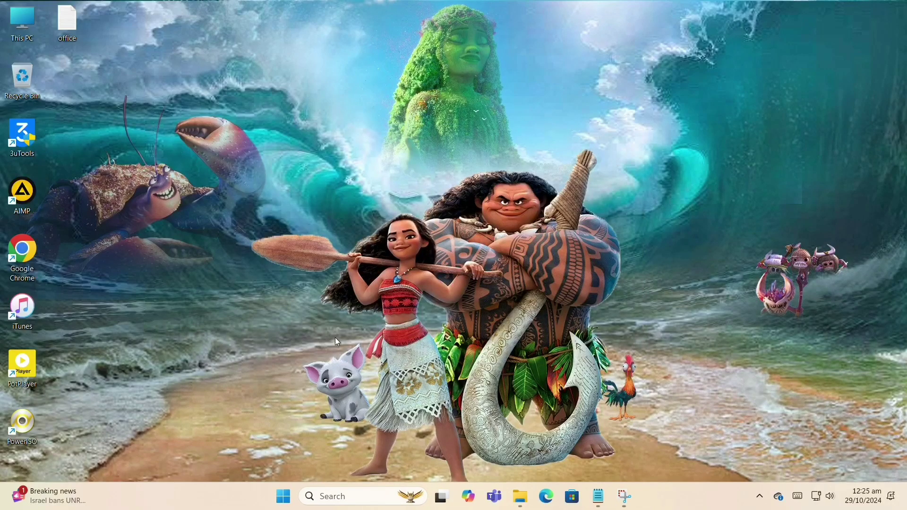
left_click(283, 496)
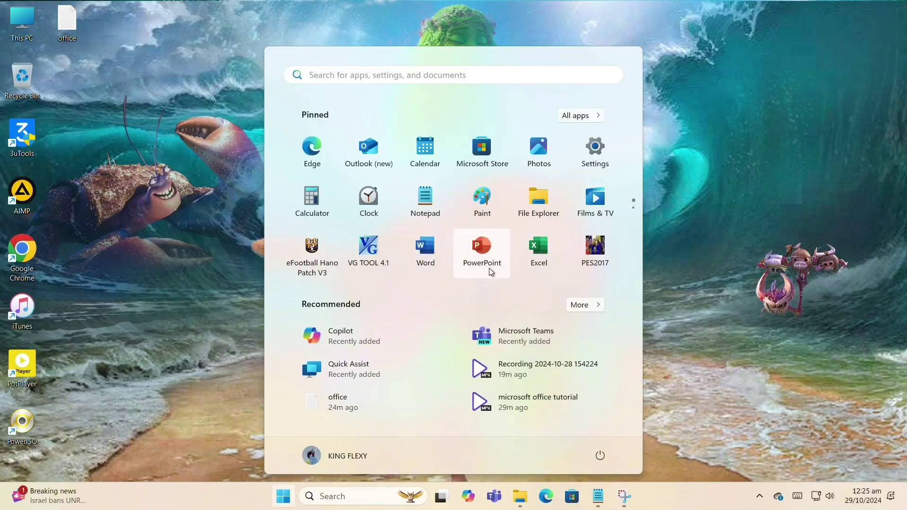
left_click(152, 206)
left_click(283, 496)
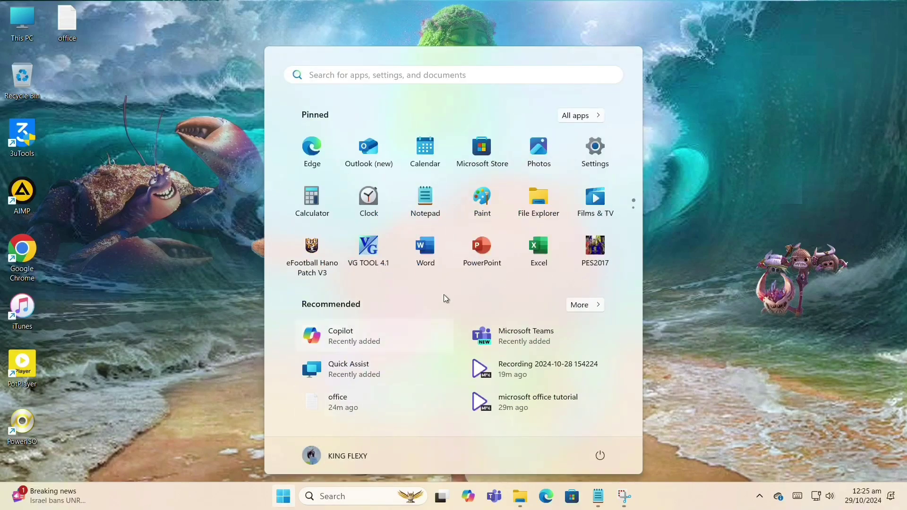
Launch Word from the Start menu and create a blank Document1.
left_click(427, 246)
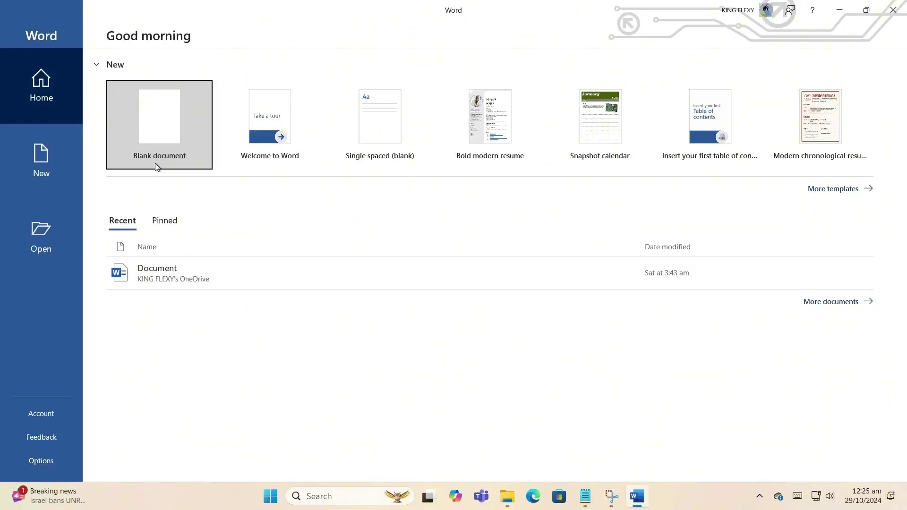
left_click(144, 137)
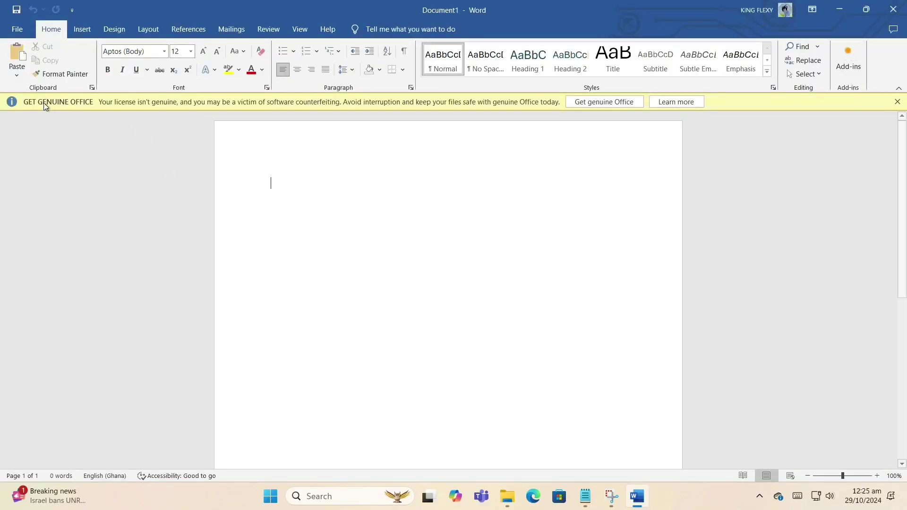